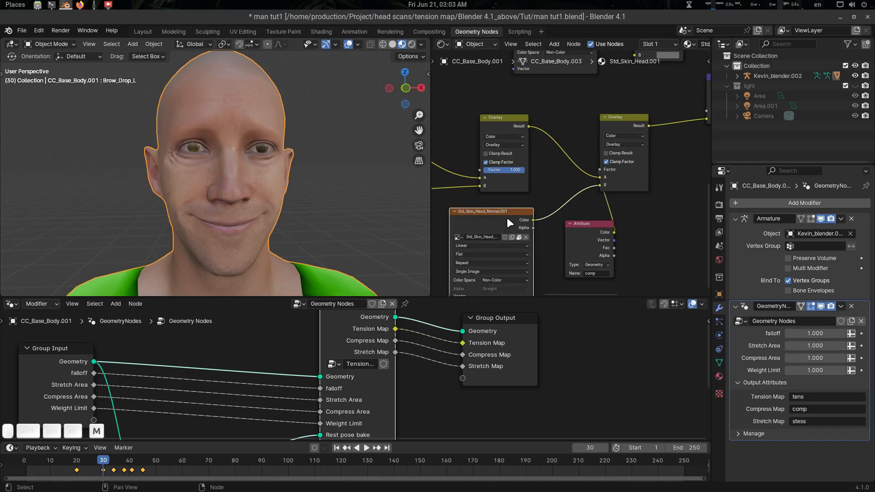
Raise the Multiply factor to 1 and scrub the brow frames to show red/green tension.
key("m")
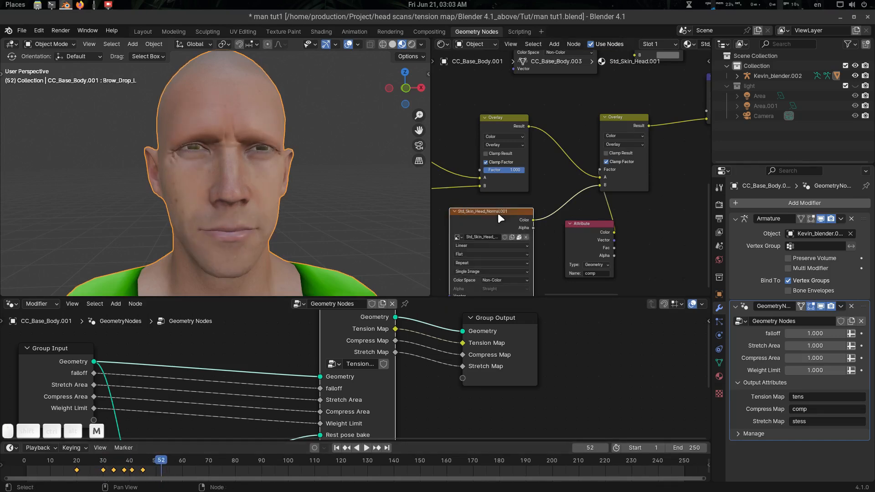
left_click_drag(156, 455, 95, 463)
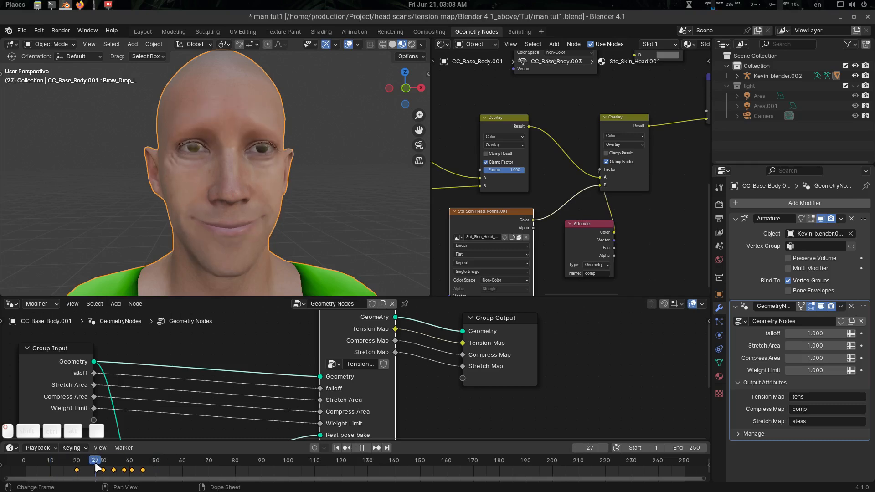
middle_click_drag(532, 191, 553, 187)
scroll(586, 149, "down", 2)
left_click_drag(606, 132, 638, 132)
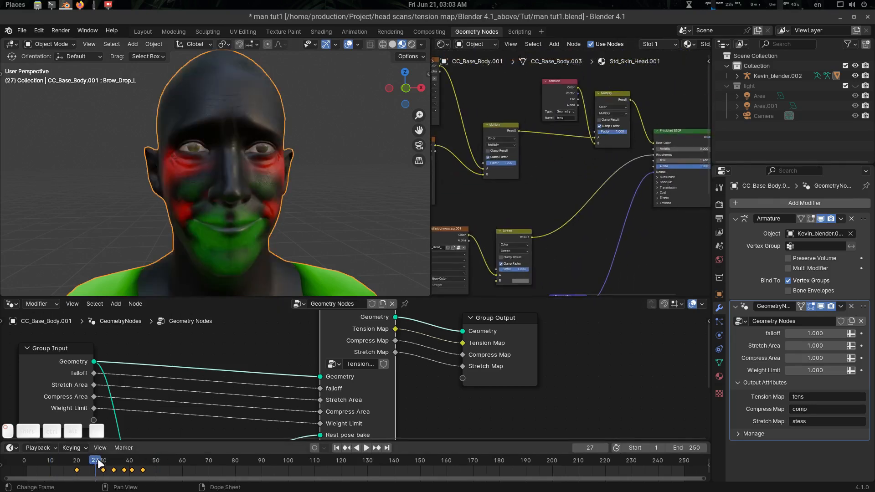
mouse_move(97, 462)
left_mouse_down()
mouse_move(137, 459)
mouse_move(103, 460)
mouse_move(114, 459)
left_mouse_up()
scroll(272, 220, "down", 5)
middle_click_drag(271, 221, 275, 205, "shift")
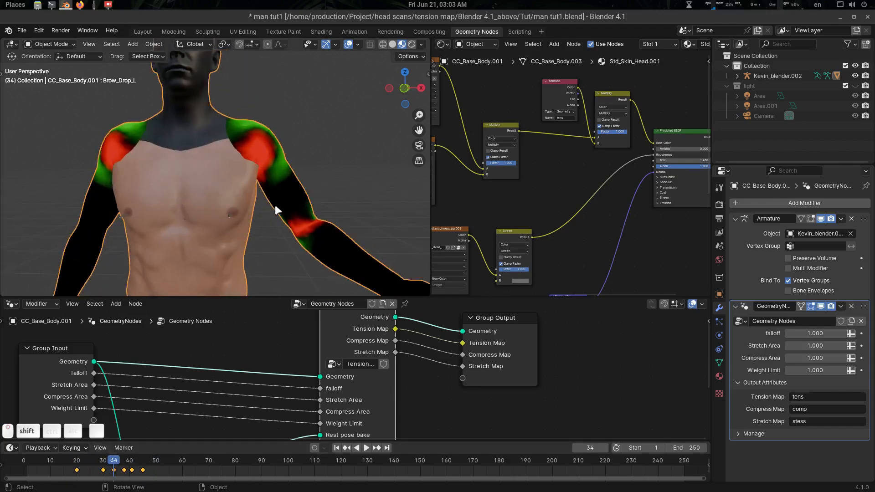
scroll(275, 204, "down", 4)
middle_click_drag(269, 246, 256, 204, "shift")
Put the armature in Pose Mode, select all bones, and clear their rotations to a T-pose.
key("alt+a")
left_click(229, 269)
key("ctrl+Tab")
scroll(278, 177, "up", 3)
middle_click_drag(288, 104, 261, 185, "shift")
key("a")
key("alt+r")
Rotate the left upper arm bone downward.
left_click(279, 130)
key("r")
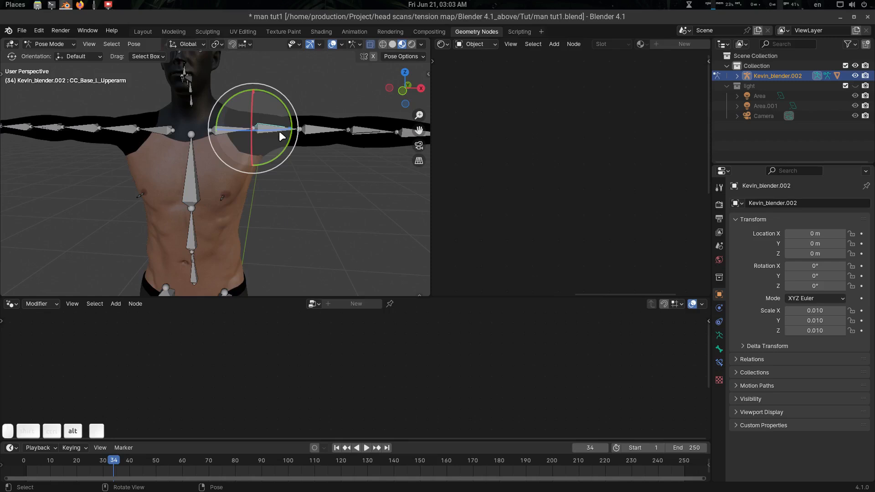
left_click_drag(295, 122, 289, 165)
middle_click_drag(289, 167, 241, 171)
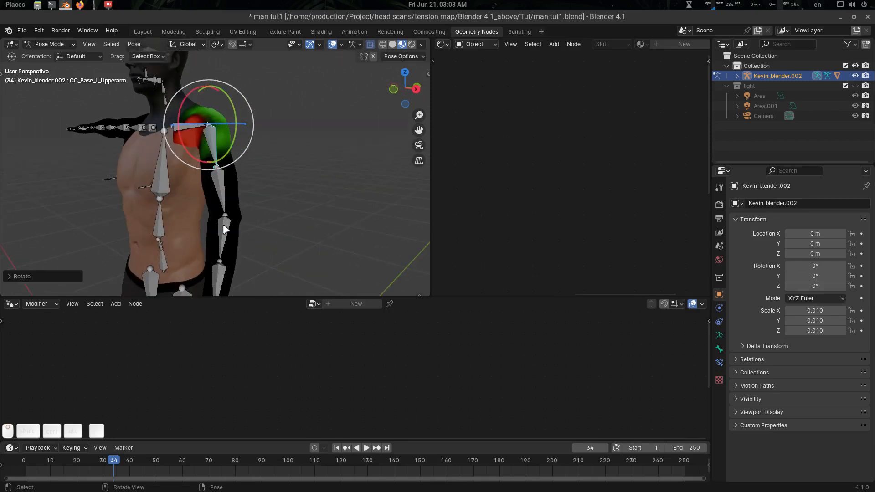
Bend the left forearm, undoing an accidental twist, and return the armature to Object Mode.
left_click(225, 226)
left_click_drag(213, 248, 243, 230)
key("ctrl+z")
left_click(228, 232)
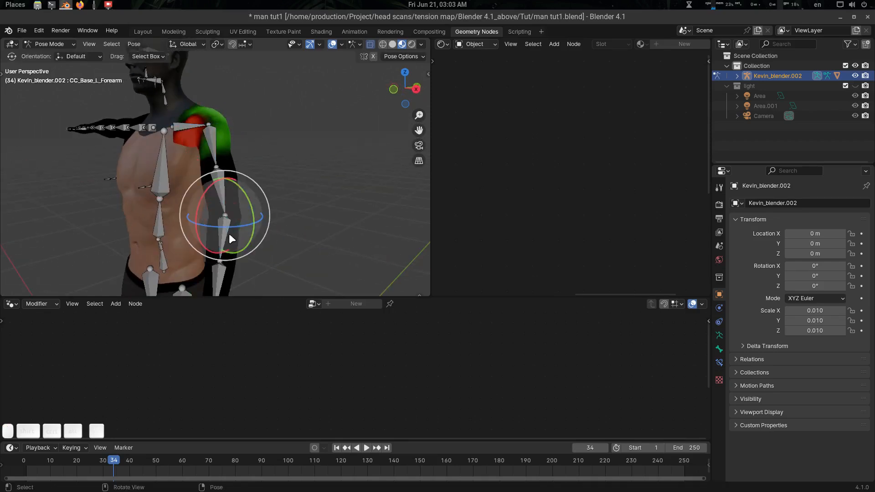
scroll(214, 225, "down", 2)
left_click_drag(196, 215, 208, 165)
middle_click_drag(210, 182, 311, 160)
left_click(230, 182)
scroll(226, 180, "up", 2)
key("ctrl+Tab")
scroll(316, 180, "up", 3)
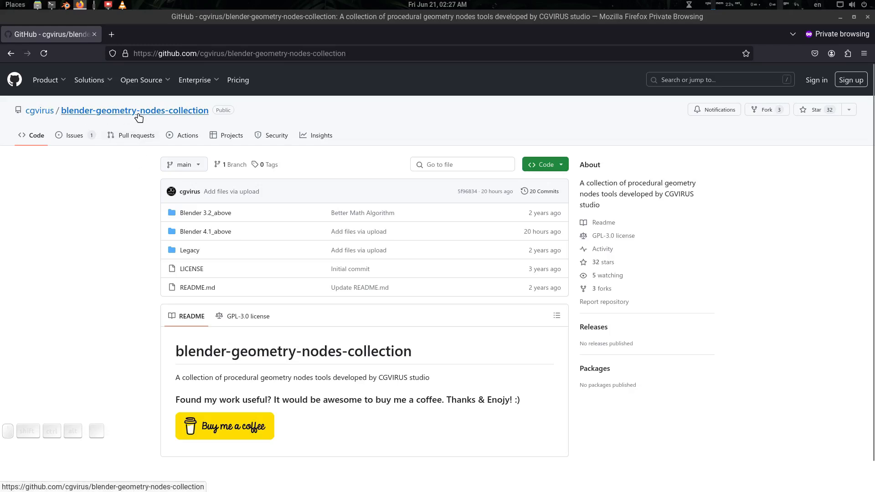
Download the raw Tension map With Baker.blend from the Blender 4.1_above folder, then minimise Firefox.
left_click(216, 233)
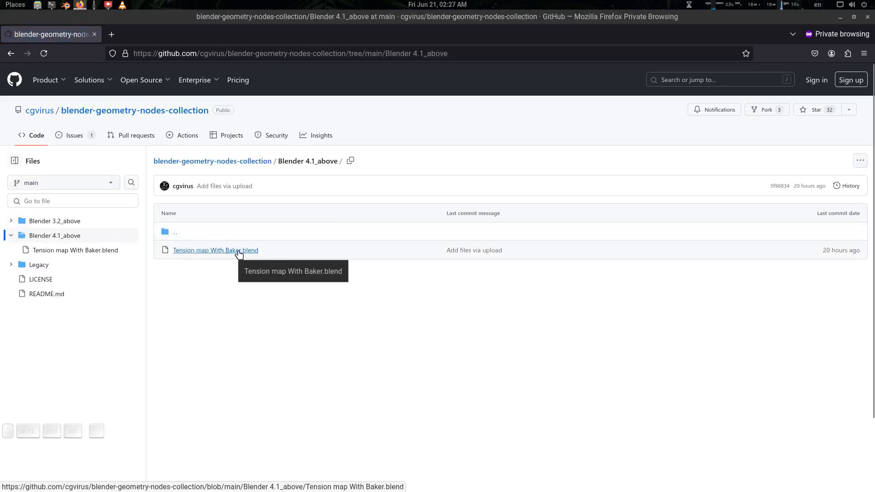
left_click(238, 253)
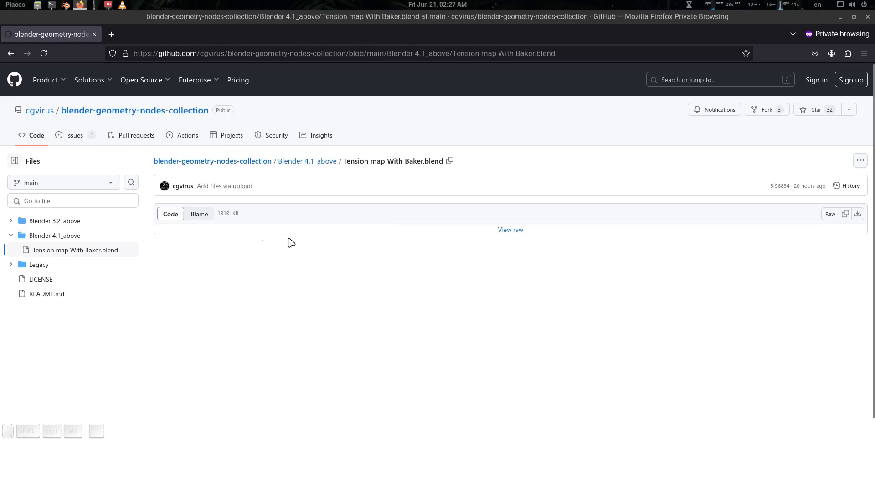
left_click(859, 215)
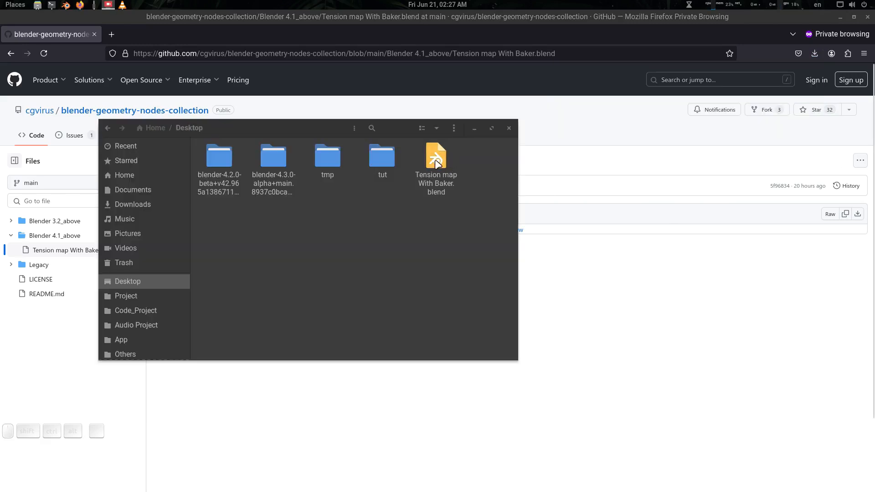
left_click(438, 163)
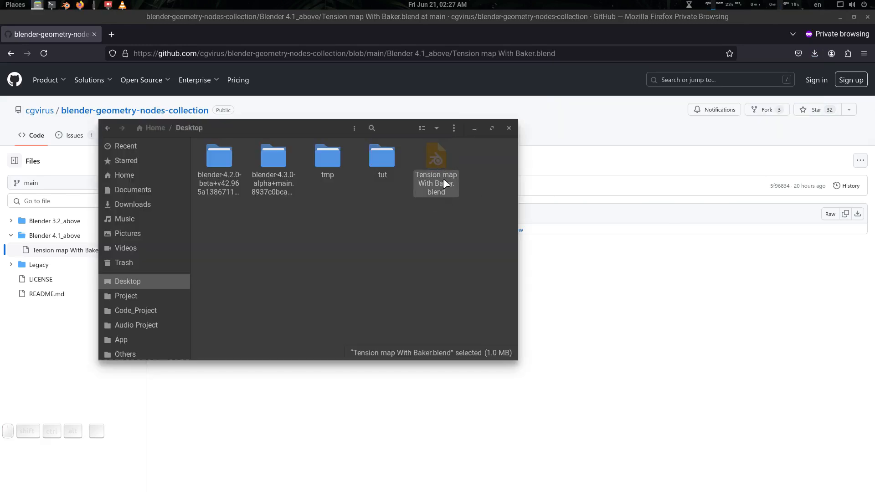
left_click(840, 17)
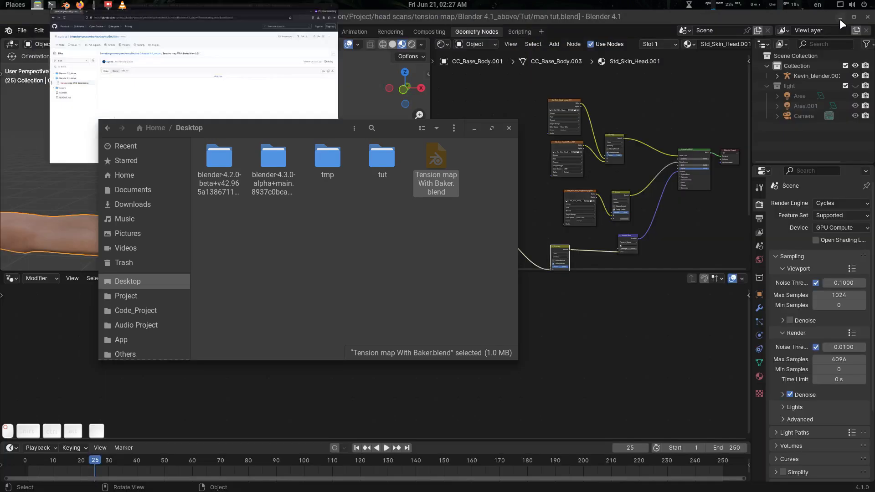
Dismiss the file manager window and select the character's body mesh.
left_click(478, 126)
middle_click_drag(306, 154, 285, 181)
scroll(300, 163, "up", 4)
key("alt+a")
scroll(309, 178, "down", 4)
scroll(284, 168, "up", 5)
scroll(284, 169, "down", 4)
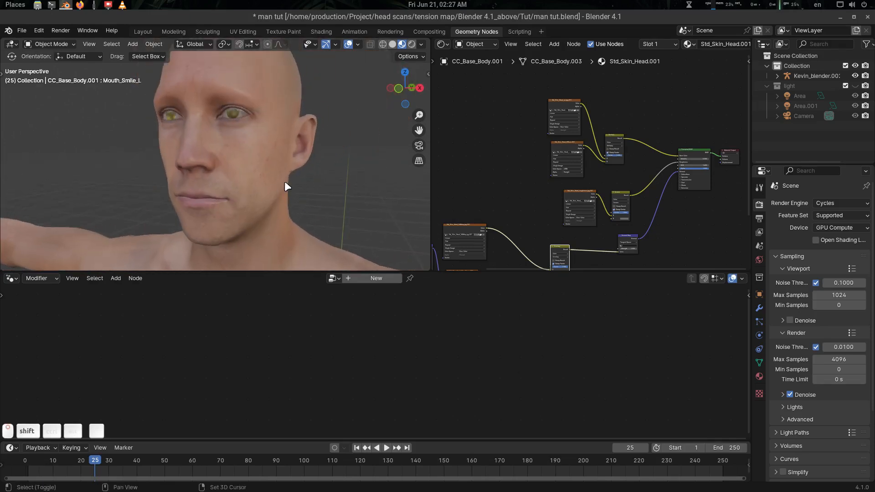
left_click(284, 181)
left_click_drag(345, 270, 346, 329)
middle_click_drag(293, 232, 291, 223, "shift")
scroll(292, 223, "up", 2)
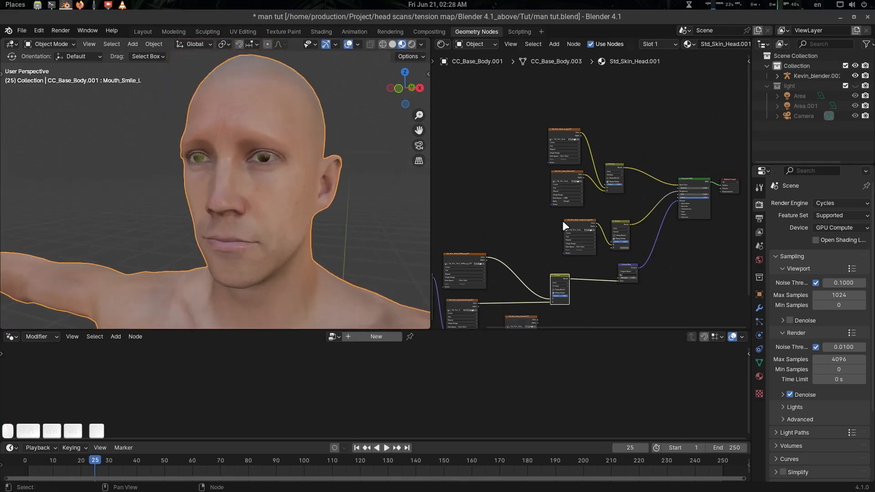
scroll(551, 201, "up", 5)
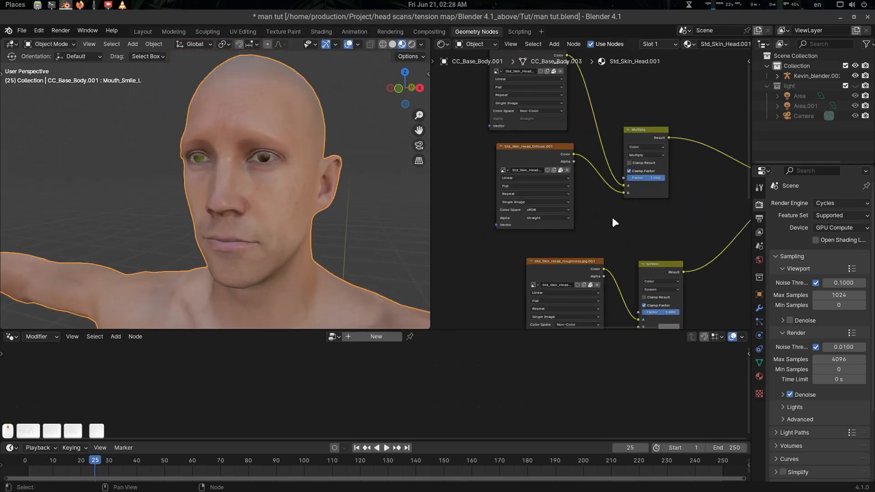
Maximise the Shader Editor and arrange the ao, Diffuse and Principled BSDF nodes of Std_Skin_Head.001.
key("ctrl+space")
middle_click_drag(597, 183, 387, 186)
left_click_drag(586, 259, 573, 216)
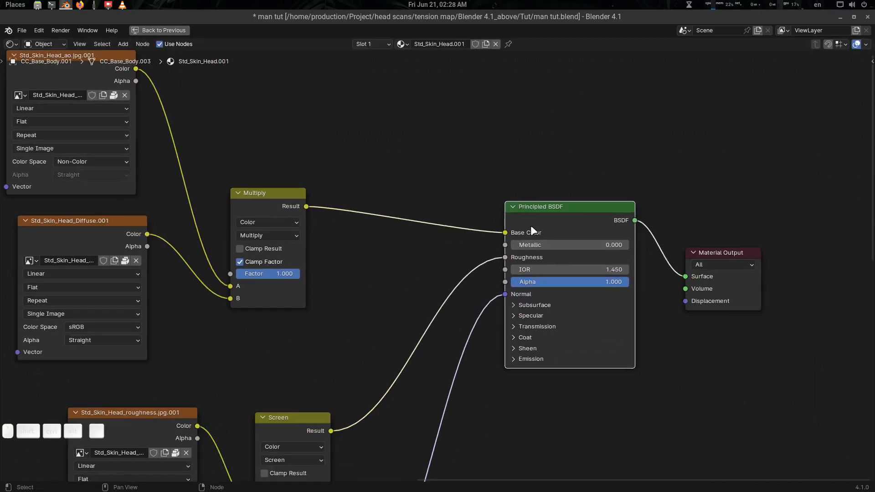
middle_click_drag(411, 254, 530, 306)
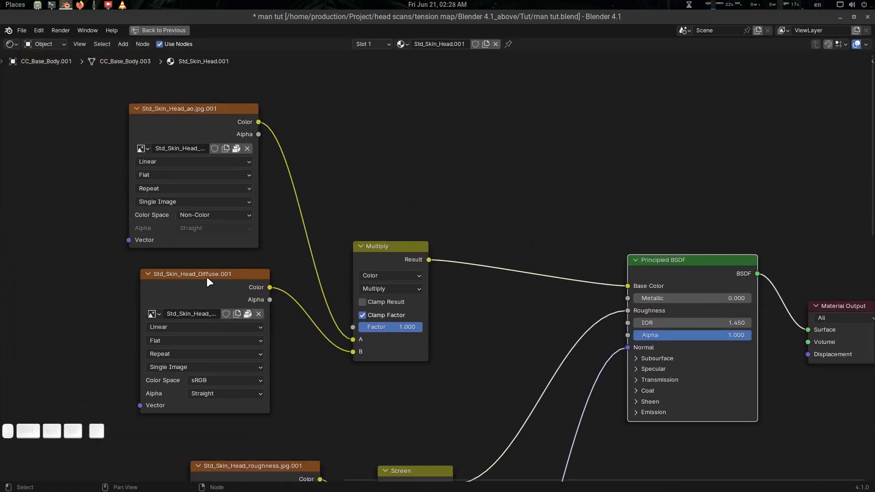
left_click_drag(207, 277, 186, 279)
left_click(224, 129)
Preview the ao, Diffuse, Multiply and finally Principled BSDF nodes on the head.
key("ctrl+space")
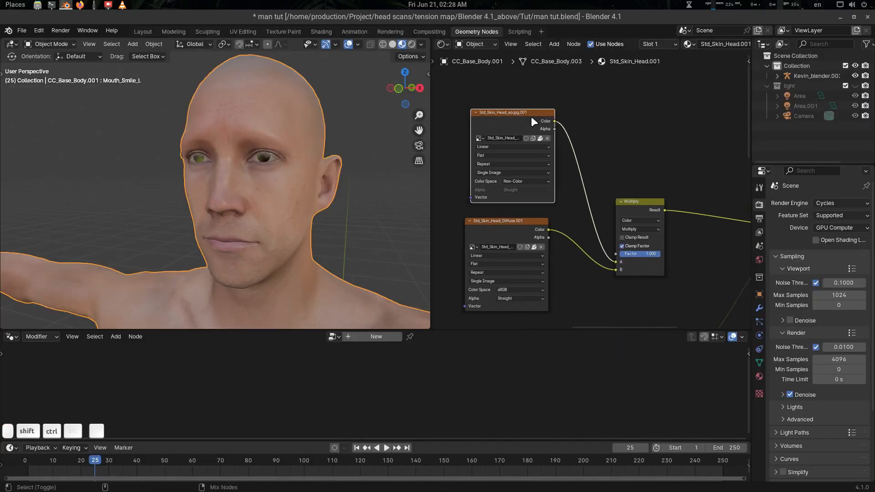
left_click(531, 117, "ctrl+shift")
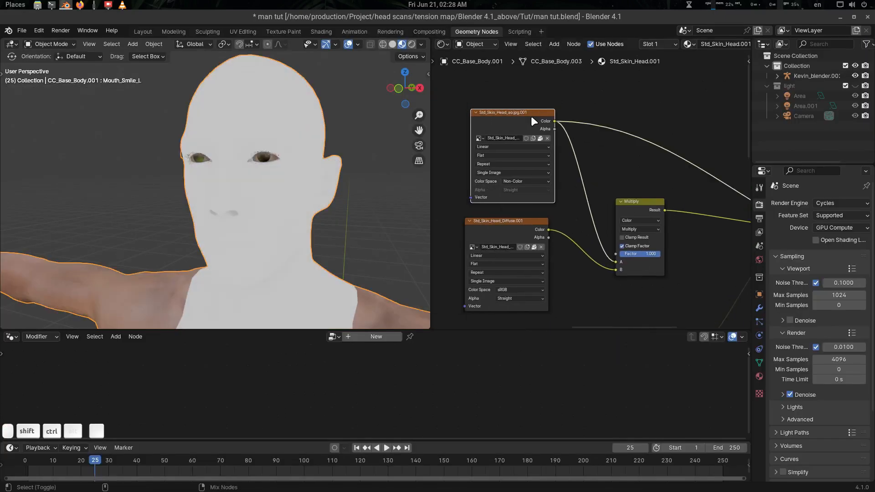
left_click(505, 221, "ctrl+shift")
middle_click_drag(655, 218, 535, 206)
left_click(531, 195, "ctrl+shift")
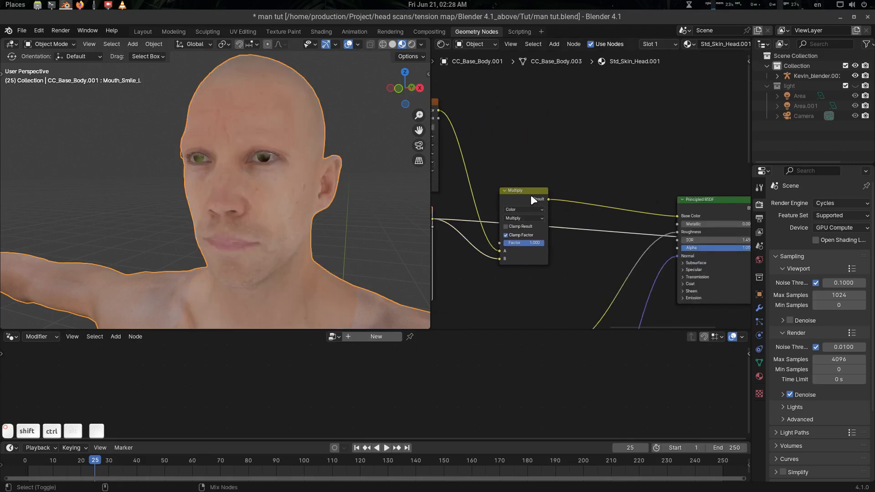
middle_click_drag(690, 218, 567, 200)
left_click(608, 180, "ctrl+shift")
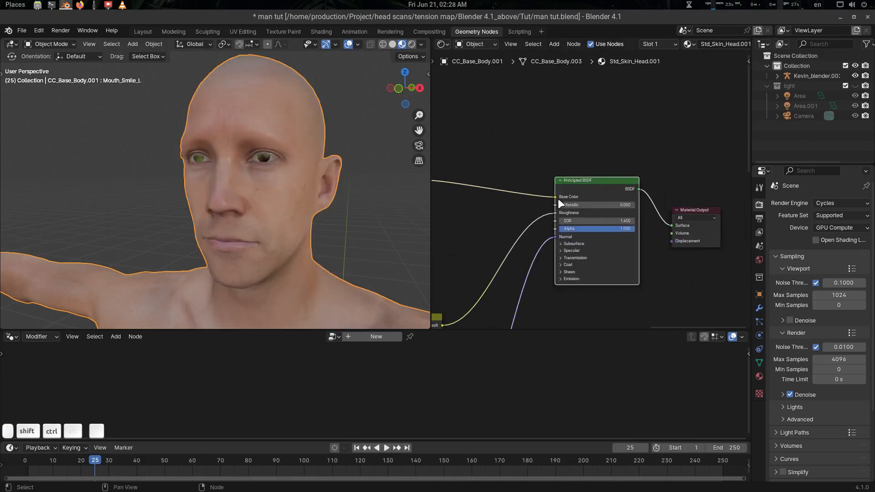
Pan through the node tree to inspect the Screen, roughness texture, Overlay and Normal Map nodes.
middle_click_drag(472, 256, 631, 178)
scroll(631, 179, "down", 3)
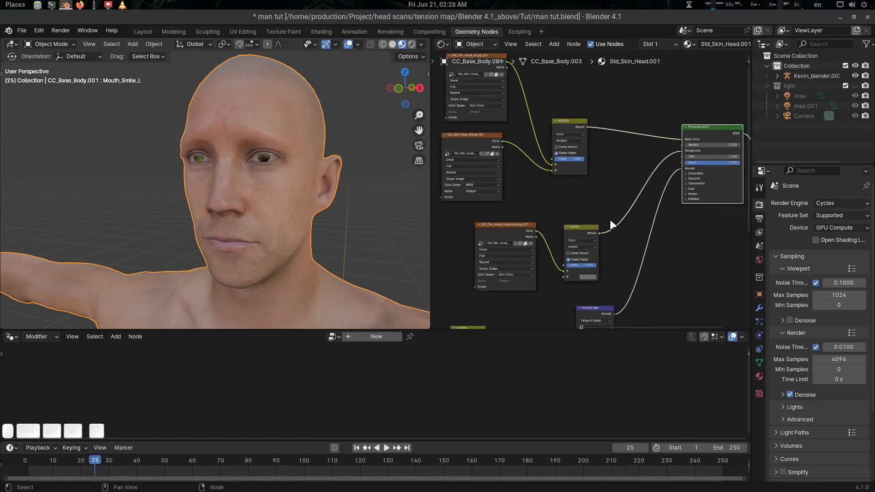
middle_click_drag(610, 220, 543, 263)
scroll(599, 193, "up", 4)
middle_click_drag(618, 153, 628, 143)
middle_click_drag(522, 277, 555, 272)
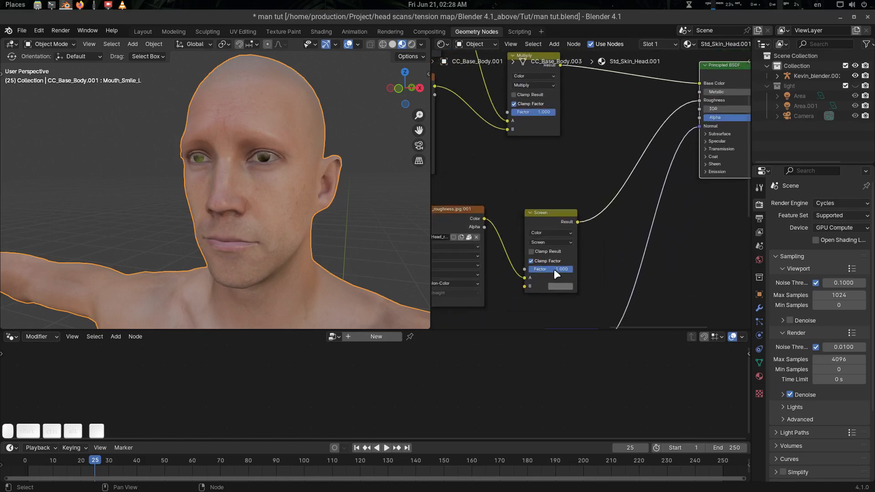
middle_click_drag(616, 242, 592, 260)
middle_click_drag(472, 239, 560, 219)
middle_click_drag(674, 255, 606, 214)
scroll(590, 213, "down", 4)
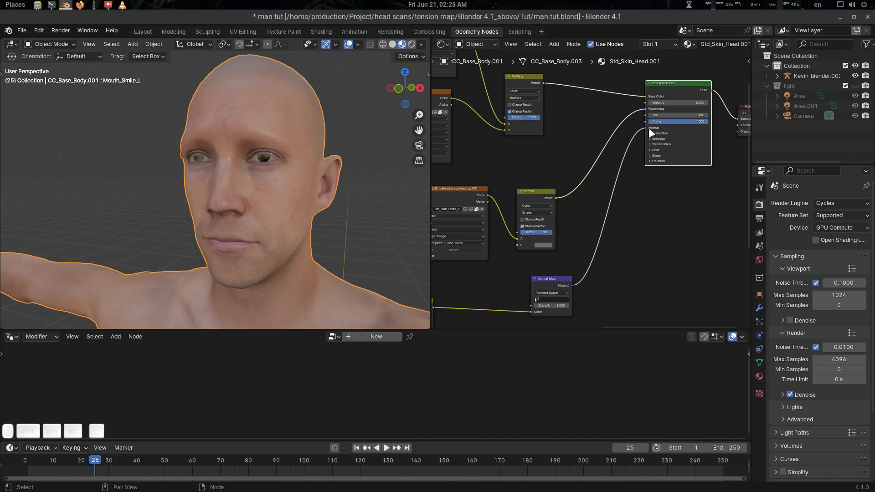
middle_click_drag(654, 188, 633, 193)
middle_click_drag(569, 249, 725, 142)
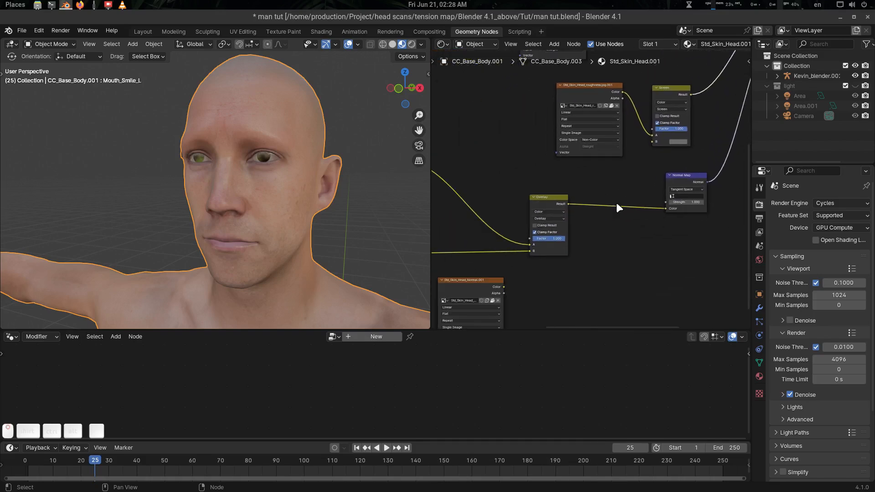
middle_click_drag(559, 220, 601, 220)
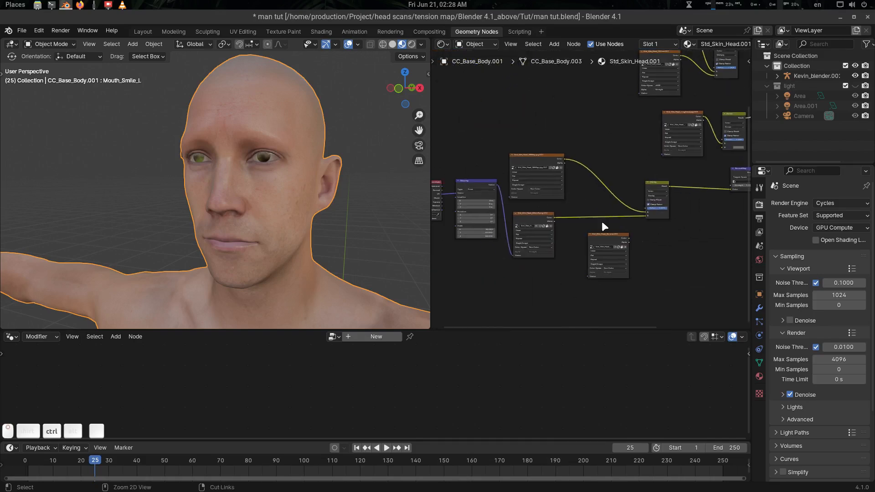
Preview the NBMap and MicroN texture nodes on the head, orbiting to inspect each.
key("ctrl+space")
scroll(470, 251, "up", 3)
middle_click_drag(453, 254, 514, 238)
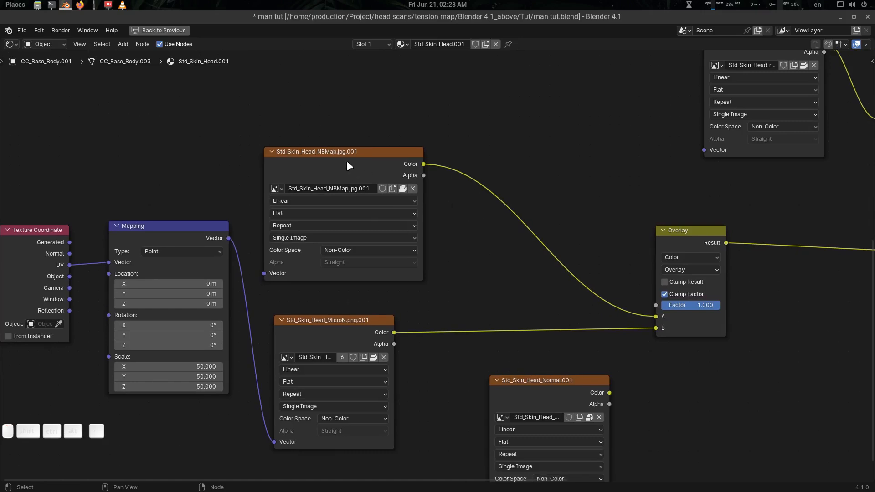
left_click_drag(346, 160, 314, 173)
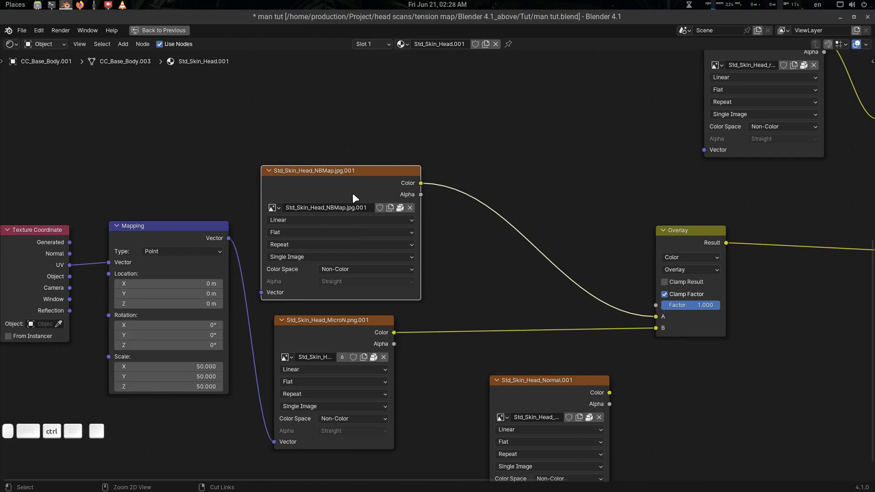
key("ctrl+space")
scroll(605, 196, "up", 2)
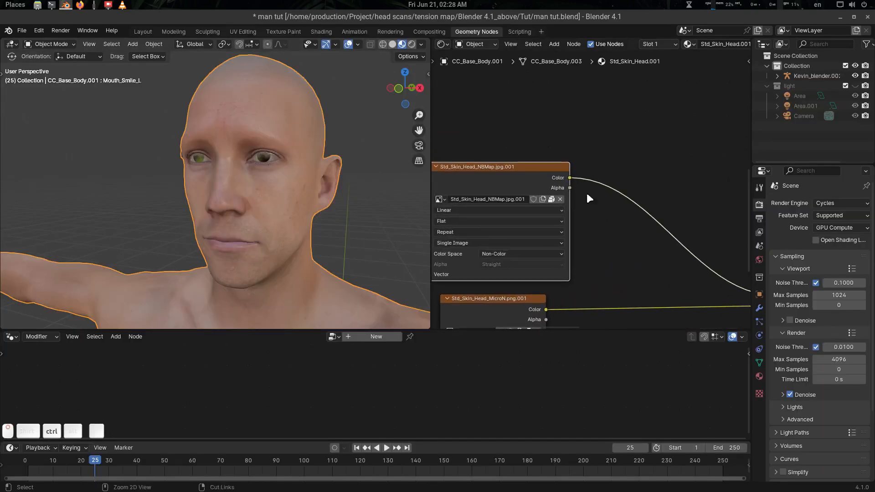
left_click(538, 173, "ctrl+shift")
middle_click_drag(321, 215, 354, 197)
scroll(299, 214, "up", 2)
middle_click_drag(570, 243, 583, 152)
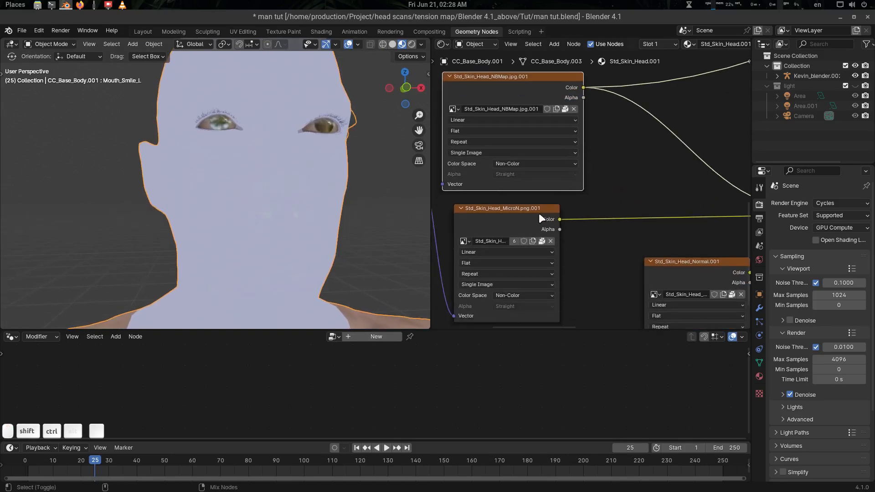
left_click(528, 211, "ctrl+shift")
middle_click_drag(292, 206, 245, 207)
scroll(653, 218, "down", 7)
Preview the Overlay result and the Normal Map output on the head.
middle_click_drag(653, 218, 485, 240)
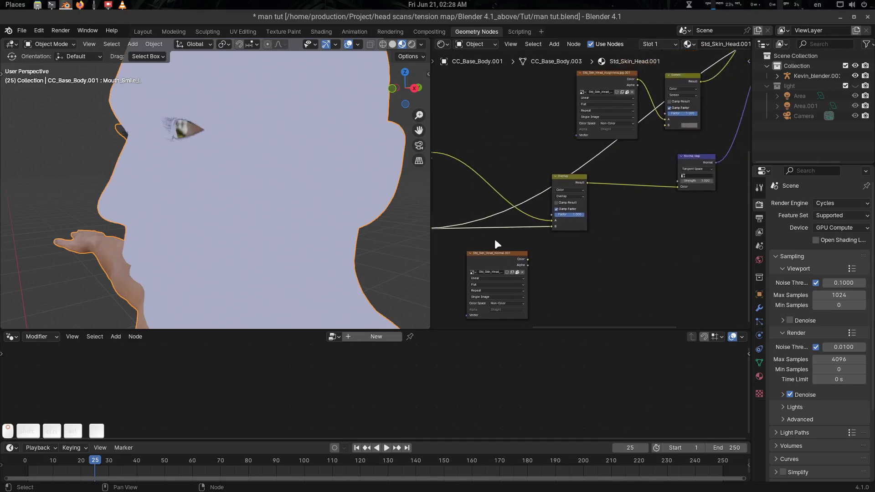
middle_click_drag(570, 186, 644, 207)
middle_click_drag(501, 152, 555, 203)
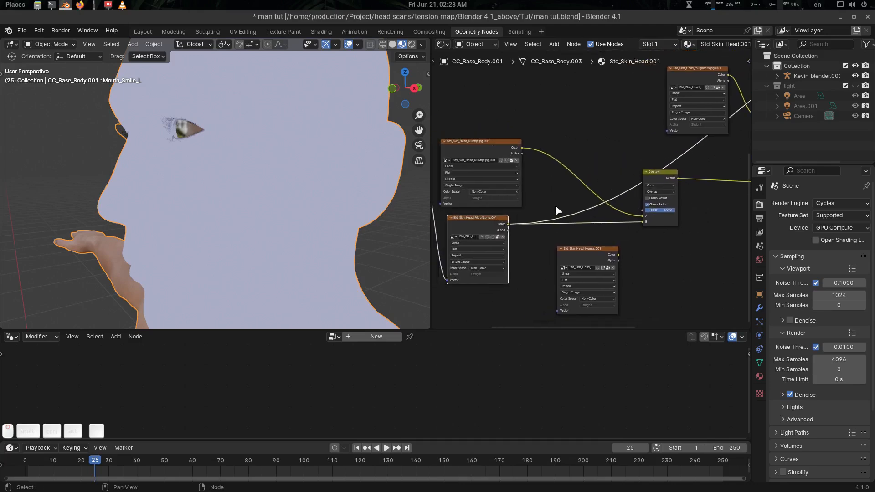
key("ctrl+space")
scroll(449, 248, "up", 2)
scroll(394, 197, "down", 1)
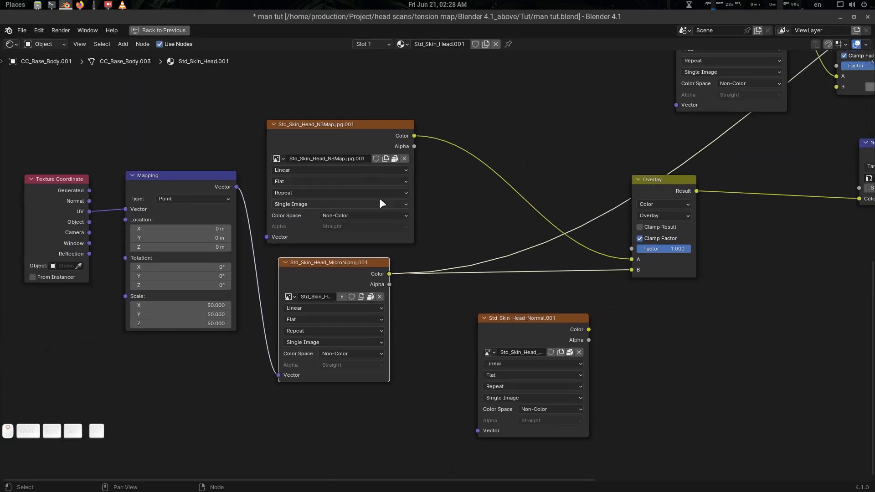
middle_click_drag(542, 220, 469, 227)
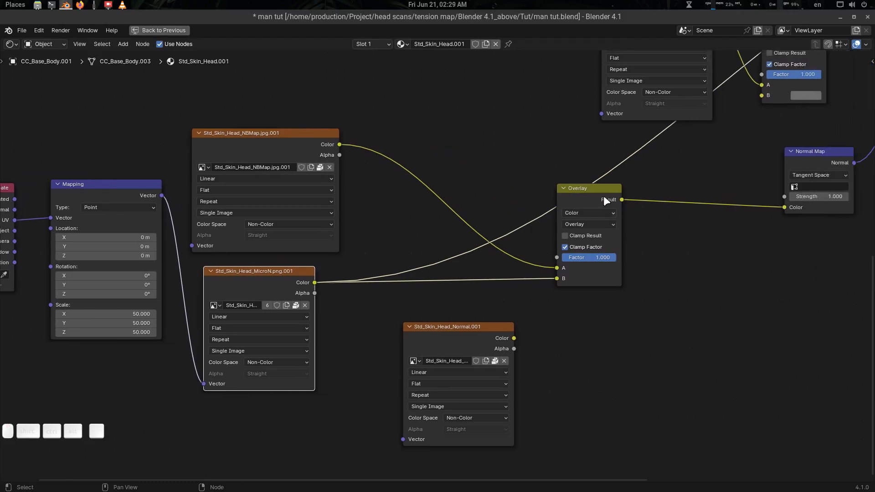
left_click(599, 194, "ctrl+shift")
middle_click_drag(798, 189, 564, 277)
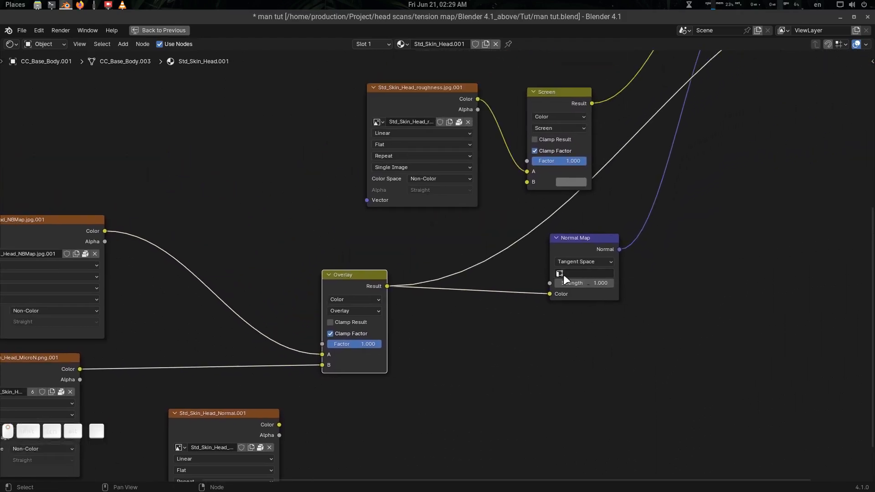
left_click(589, 238, "ctrl+shift")
scroll(658, 240, "down", 2)
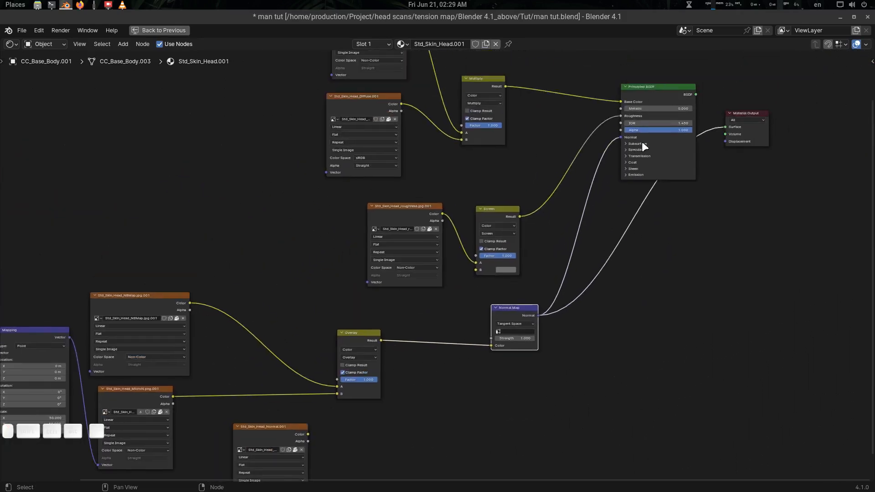
Reconnect the Principled BSDF to the material output and restore the normal layout.
left_click(665, 95, "ctrl+shift")
middle_click_drag(660, 185, 711, 160)
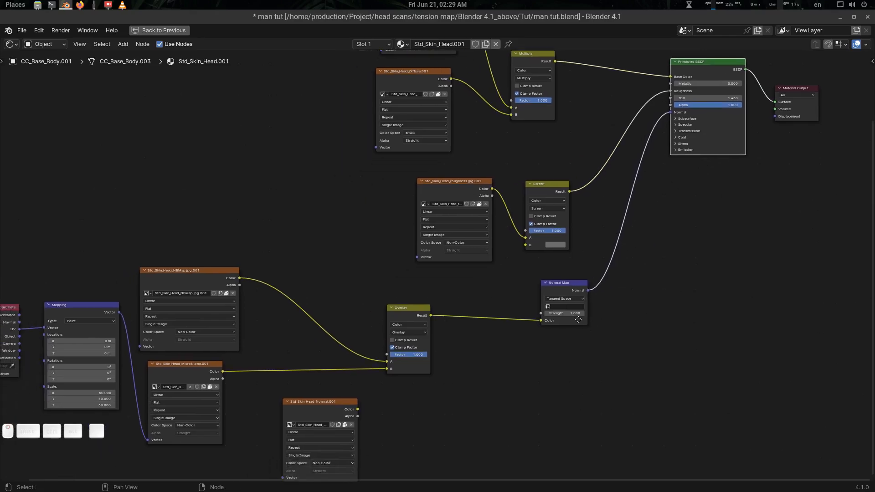
middle_click_drag(280, 373, 366, 307)
key("ctrl+space")
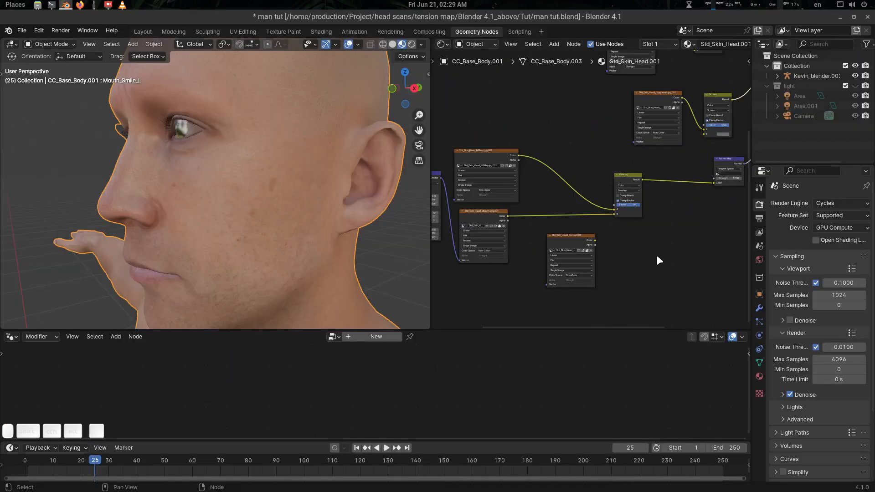
Lower the Overlay node's factor to 0 and compare the face from a three-quarter view.
middle_click_drag(242, 214, 232, 251)
scroll(288, 193, "up", 9)
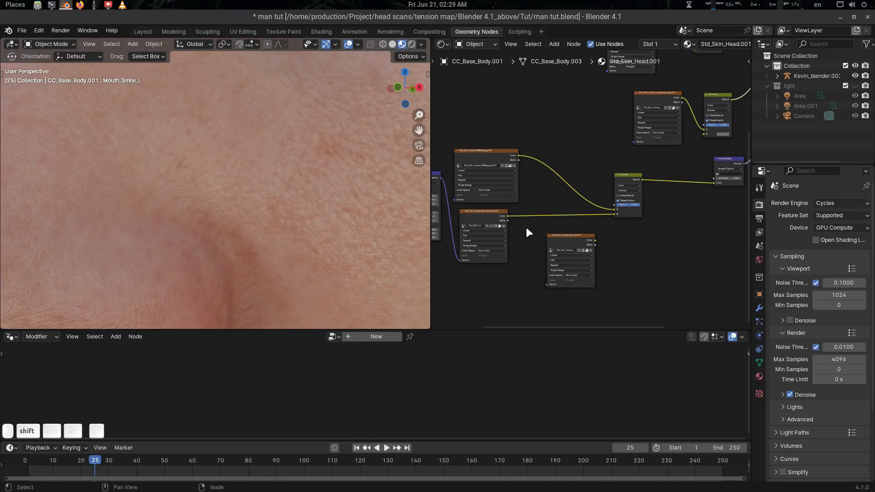
scroll(526, 227, "up", 5)
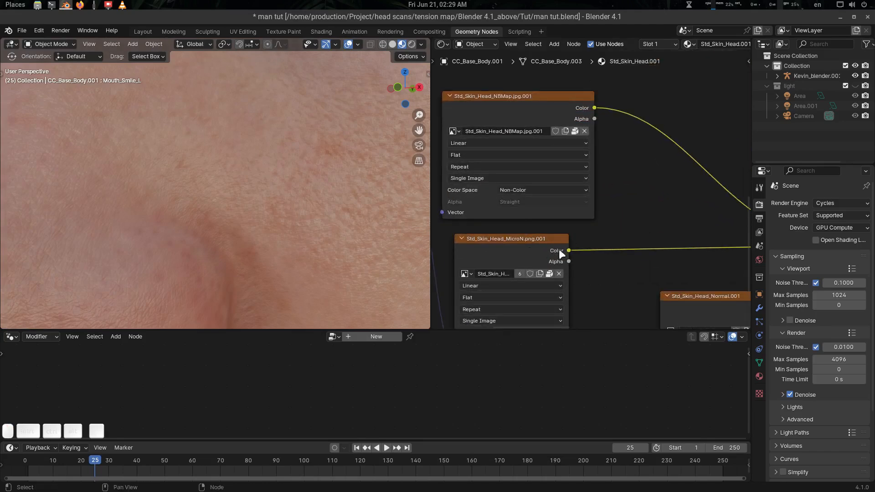
middle_click_drag(587, 249, 487, 233)
scroll(565, 238, "down", 3)
middle_click_drag(568, 237, 551, 238)
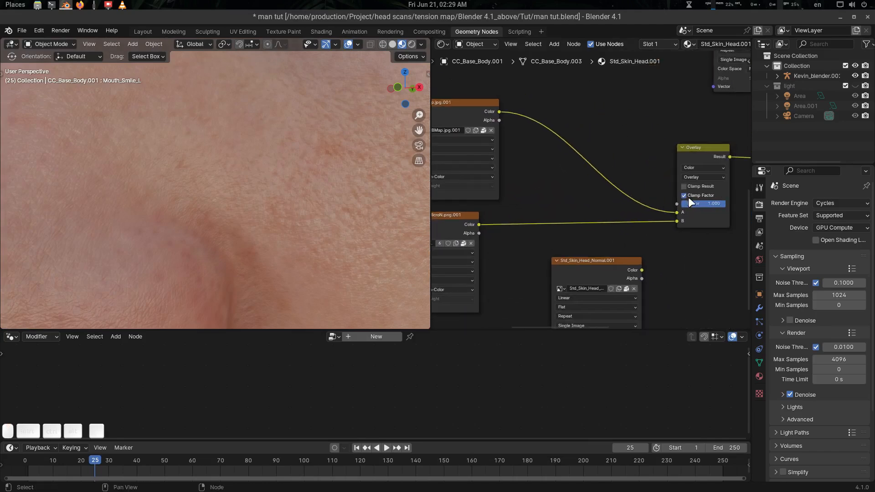
left_click_drag(710, 203, 670, 203)
middle_click_drag(492, 192, 578, 221)
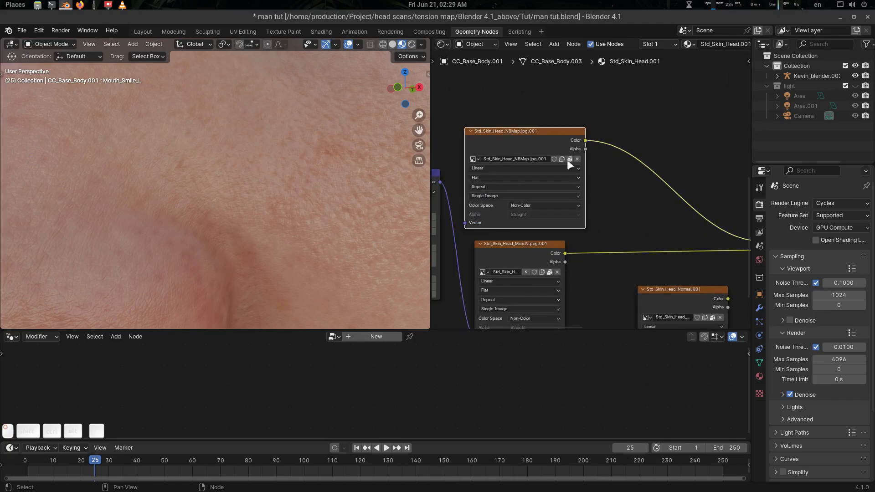
middle_click_drag(647, 197, 598, 199)
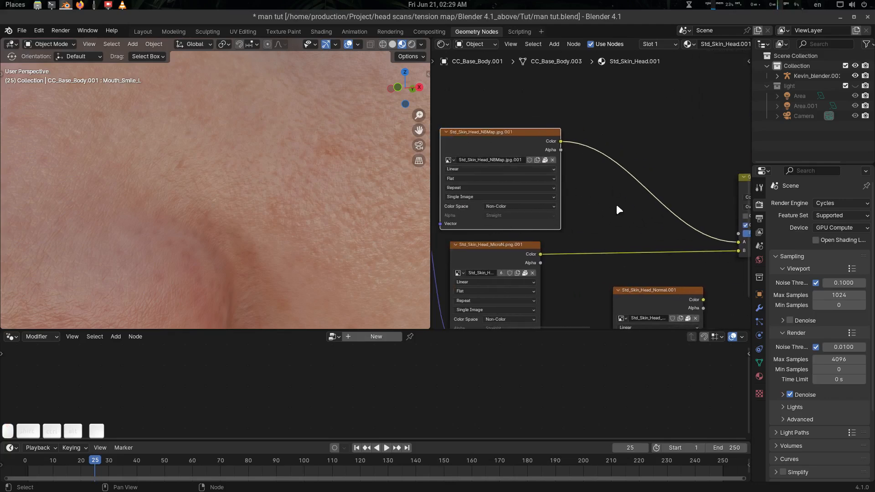
scroll(304, 199, "down", 5)
scroll(293, 196, "up", 3)
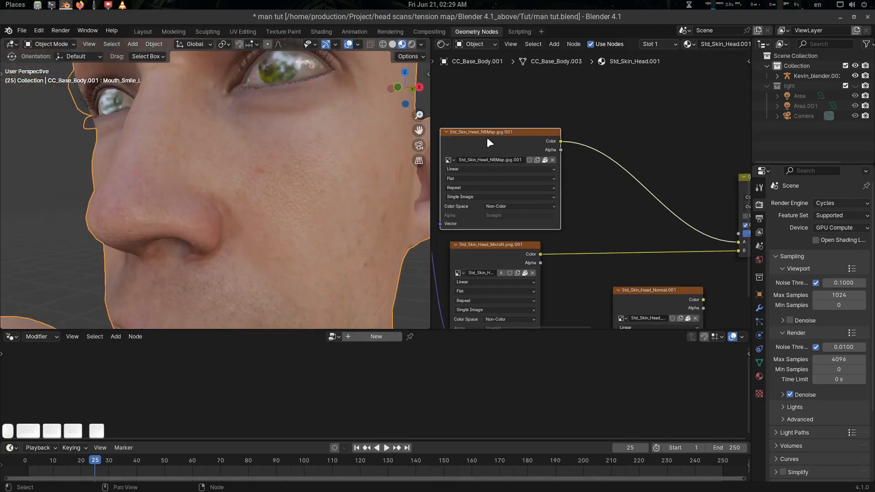
Connect the Std_Skin_Head_Normal.001 texture's Color directly into the Normal Map Color input.
middle_click_drag(650, 277, 576, 212)
left_click_drag(562, 235, 561, 234)
middle_click_drag(662, 232, 598, 233)
scroll(565, 234, "down", 2)
scroll(565, 234, "up", 4)
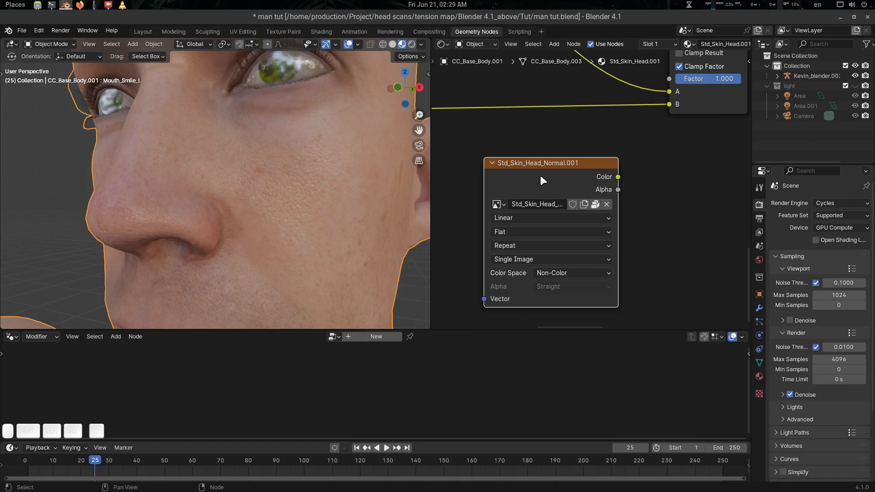
scroll(557, 189, "down", 1)
middle_click_drag(643, 182, 534, 229)
scroll(600, 210, "down", 1)
middle_click_drag(623, 219, 607, 232)
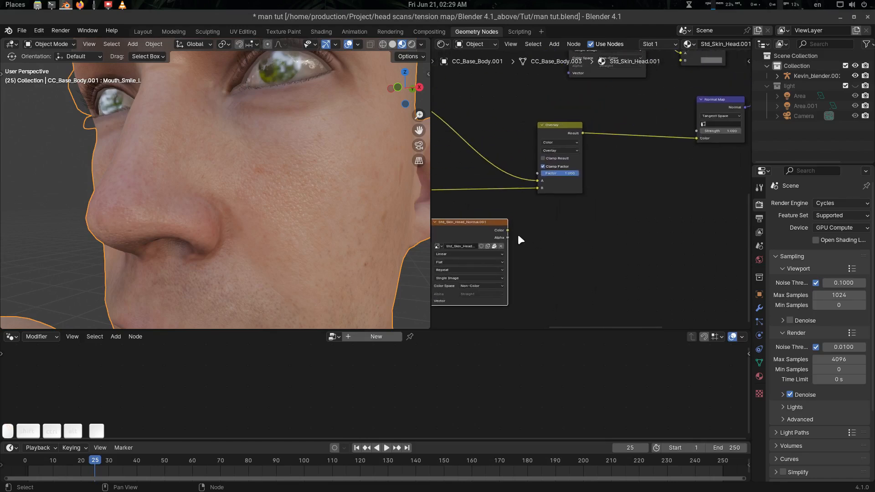
left_click_drag(505, 230, 695, 139)
middle_click_drag(277, 208, 248, 136)
scroll(303, 206, "down", 4)
middle_click_drag(201, 174, 313, 211)
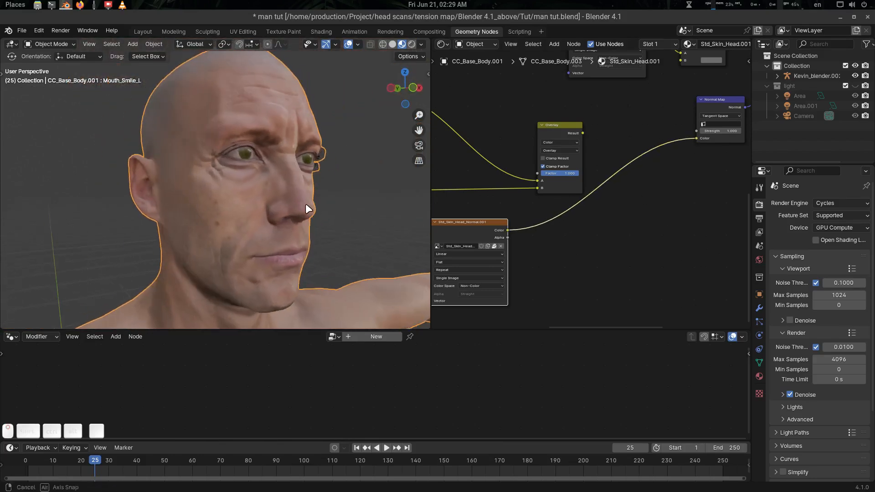
Drop the Normal Map strength to 0 to compare wrinkles, then set it back to 1.
left_click_drag(720, 131, 695, 131)
middle_click_drag(729, 168, 612, 200)
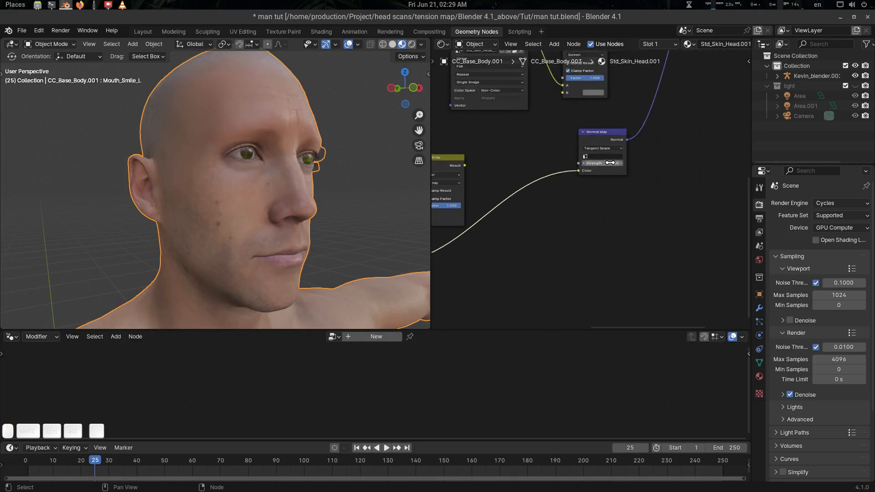
scroll(610, 163, "up", 2)
type("1")
key("Return")
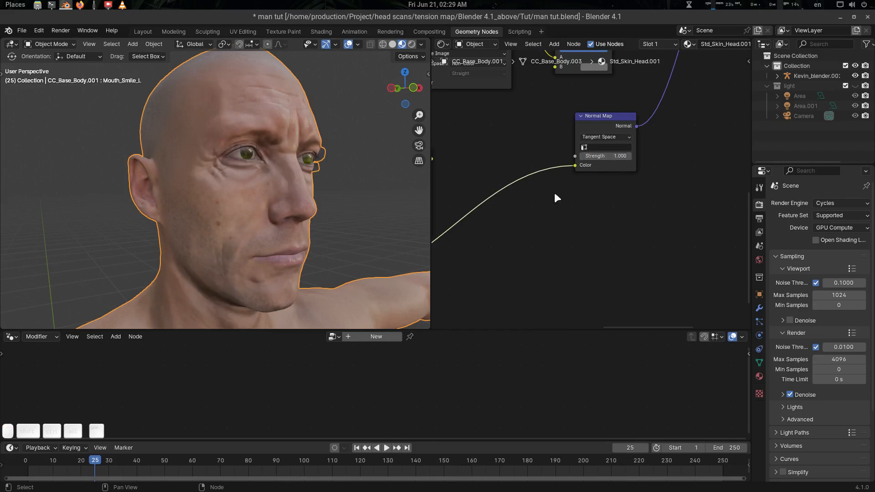
Relink the Overlay Result to the Normal Map Color and place Std_Skin_Head_Normal.001 below the Overlay.
mouse_move(554, 197)
middle_mouse_down()
mouse_move(616, 200)
mouse_move(557, 213)
middle_mouse_up()
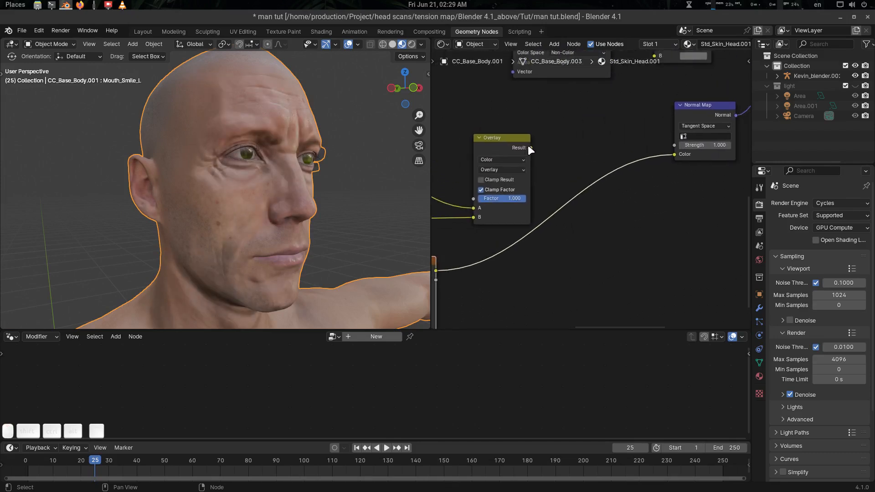
left_click_drag(530, 147, 674, 155)
middle_click_drag(710, 184, 787, 115)
left_click_drag(513, 190, 601, 184)
middle_click_drag(602, 183, 515, 232)
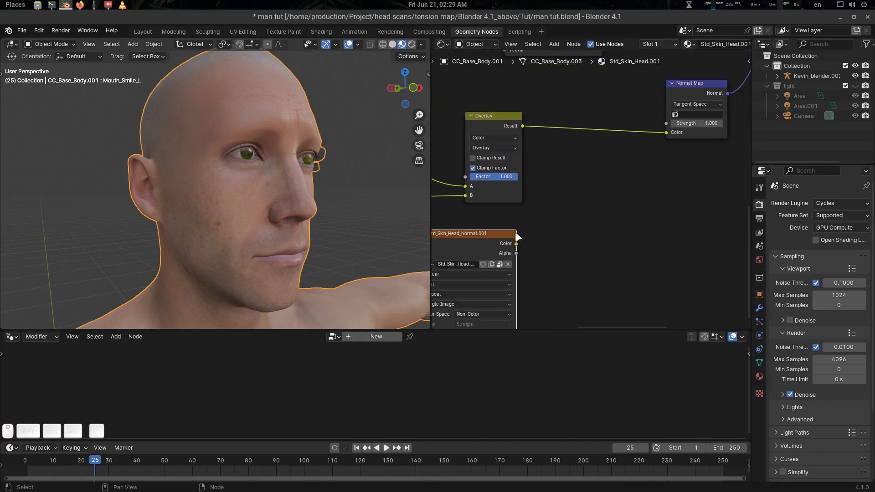
left_click_drag(515, 231, 578, 225)
middle_click_drag(578, 225, 528, 233)
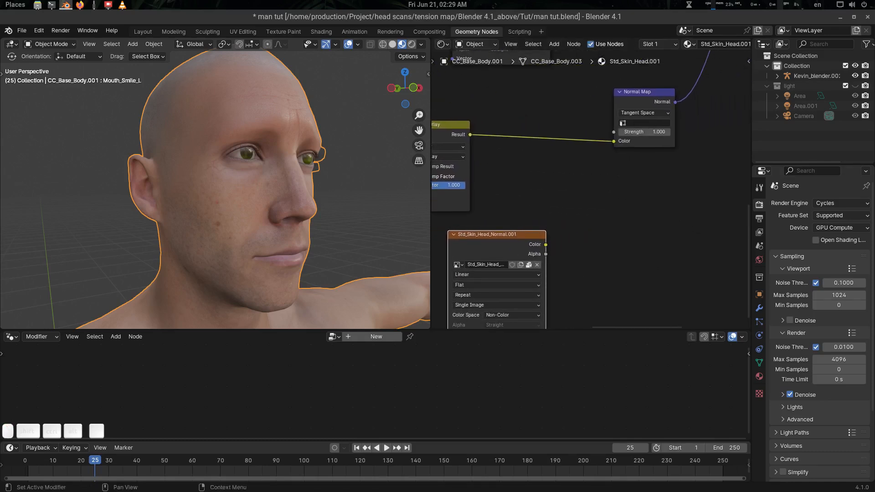
middle_click_drag(606, 192, 646, 182)
middle_click_drag(552, 156, 558, 152)
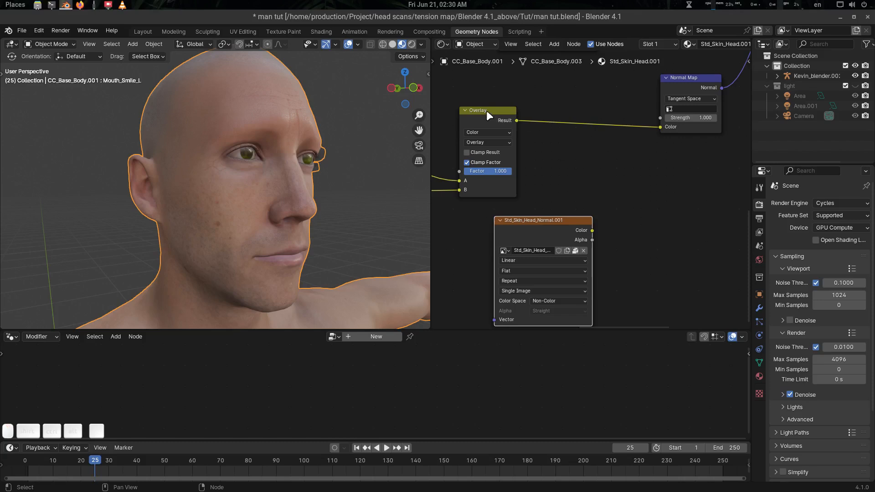
left_click_drag(487, 111, 487, 102)
Try a duplicate Overlay node on the Normal Map link, then dissolve it.
key("shift+d")
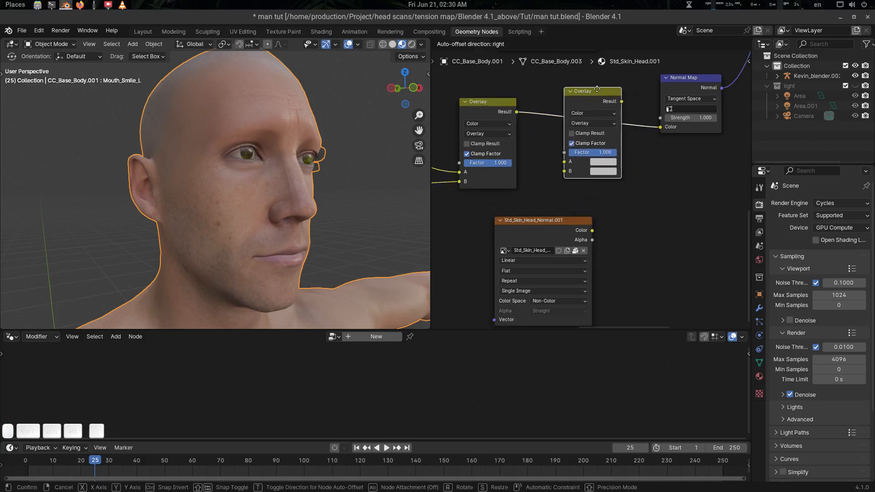
left_click(623, 182)
middle_click_drag(621, 198, 619, 211)
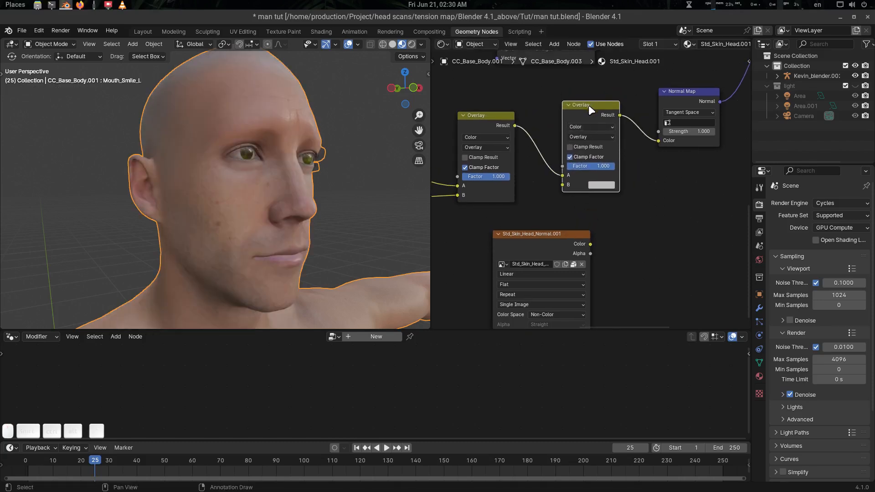
key("ctrl+x")
Add a Mix node by searching 'mix' and drop it onto the Overlay→Normal Map link.
key("shift+a")
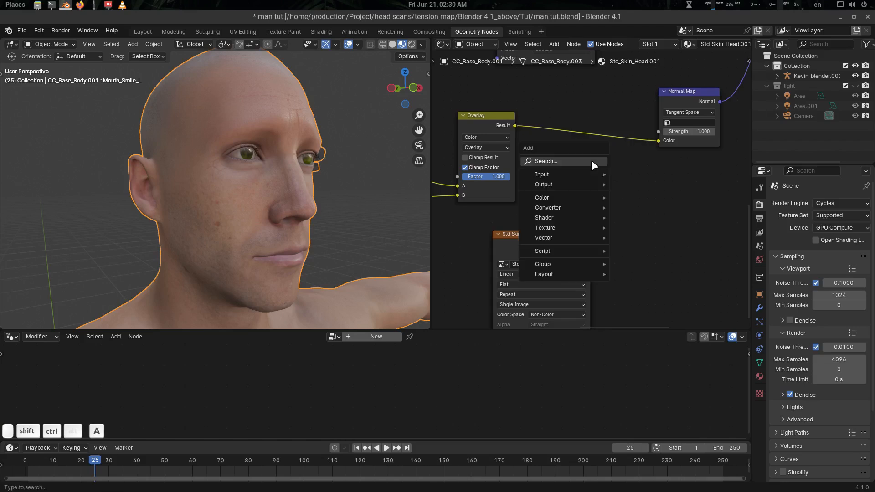
left_click(591, 161)
type("nix")
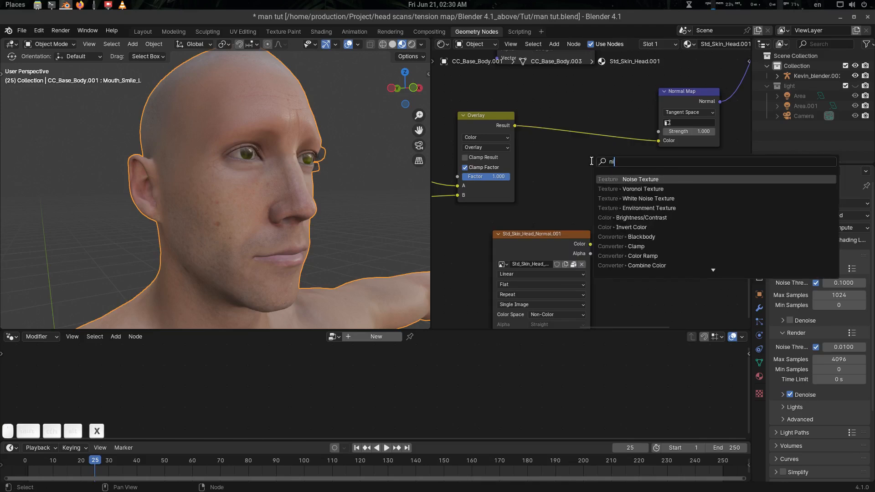
key("BackSpace")
key("BackSpace")
key("BackSpace")
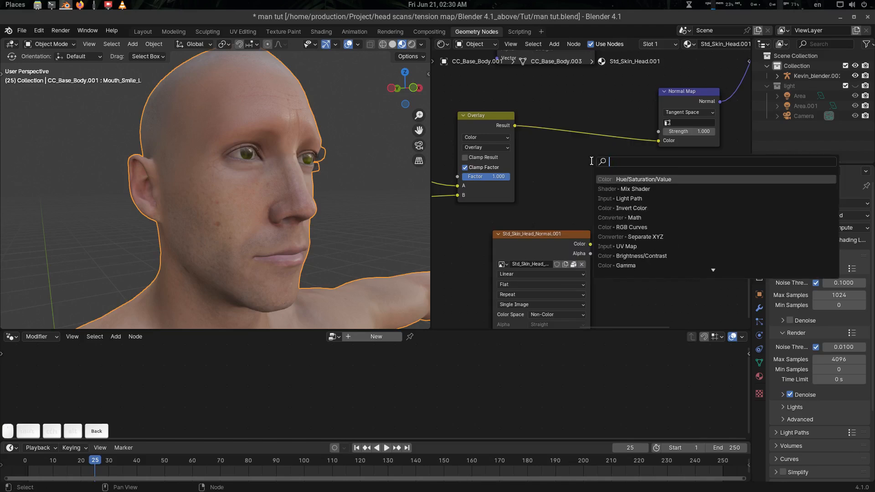
type("mix")
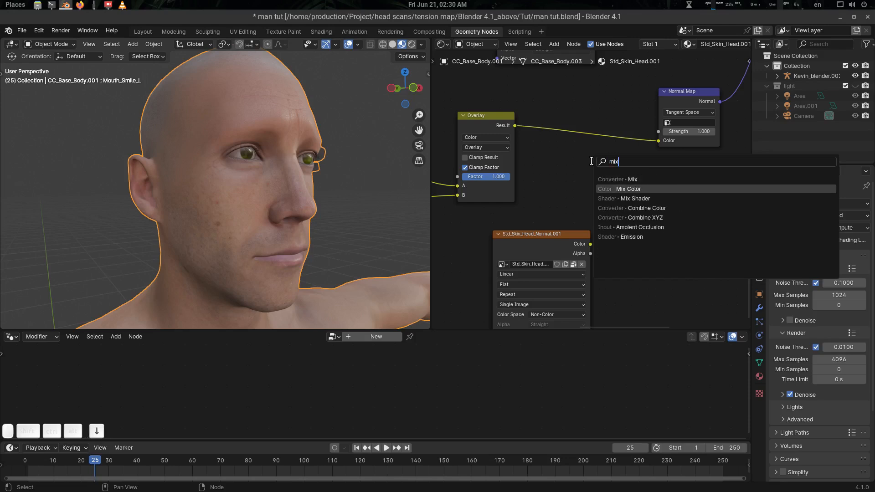
key("Return")
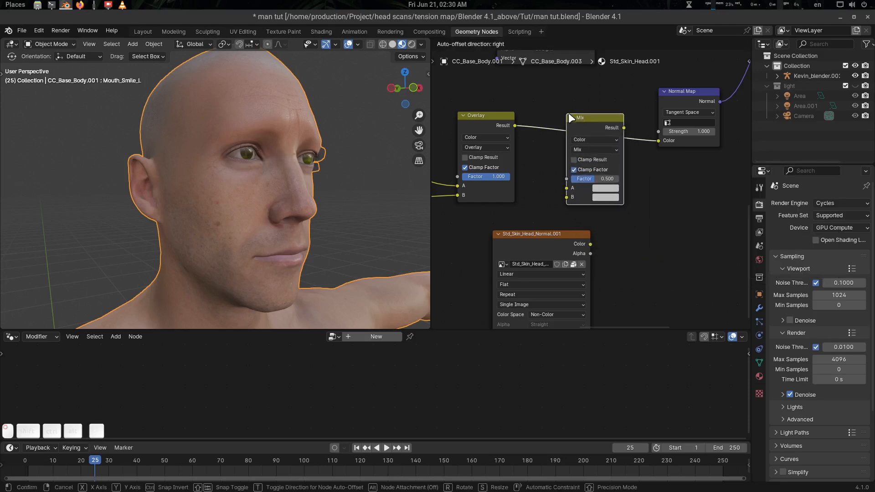
left_click(568, 113)
left_click(591, 136)
Set the Mix node's blend mode to Overlay and move the normal texture node beside it.
left_click(592, 140)
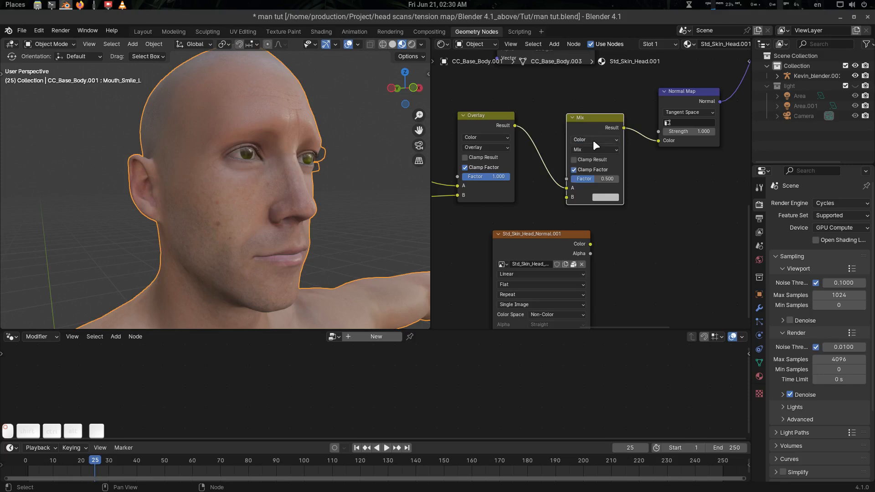
left_click(589, 149)
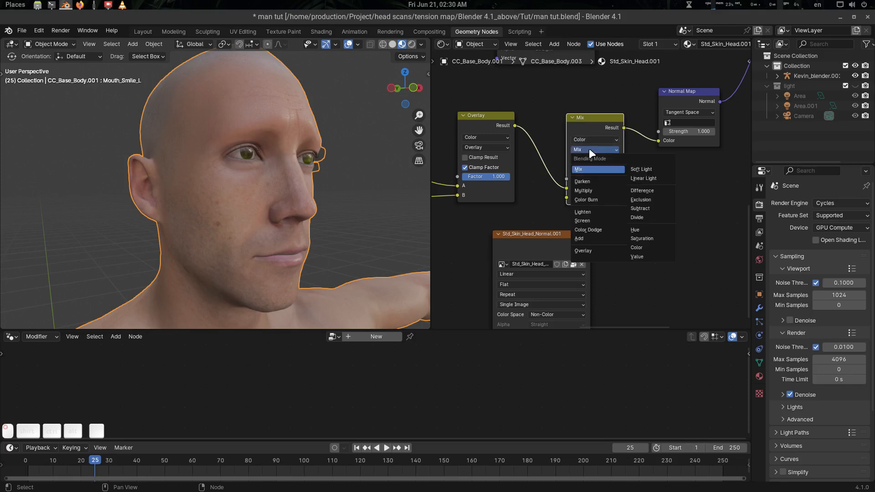
left_click(596, 251)
middle_click_drag(653, 237, 655, 235)
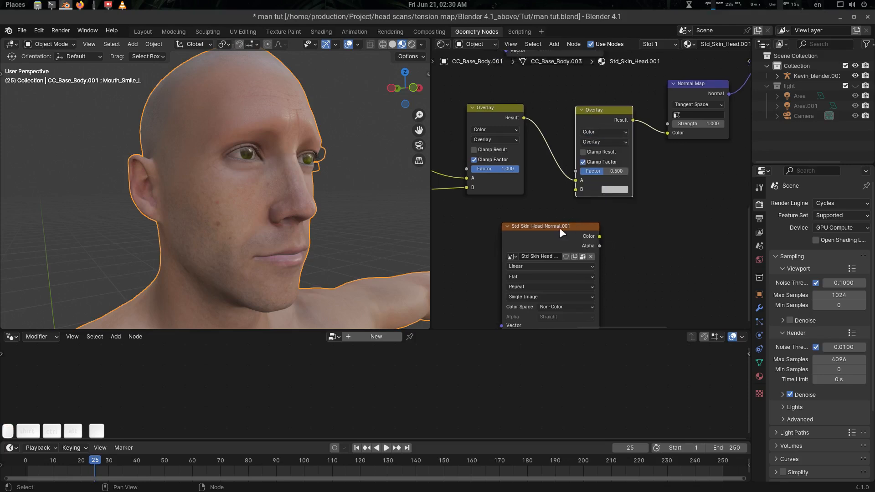
mouse_move(560, 231)
left_mouse_down()
mouse_move(500, 232)
mouse_move(574, 191)
mouse_move(590, 172)
mouse_move(582, 172)
mouse_move(609, 172)
left_mouse_up()
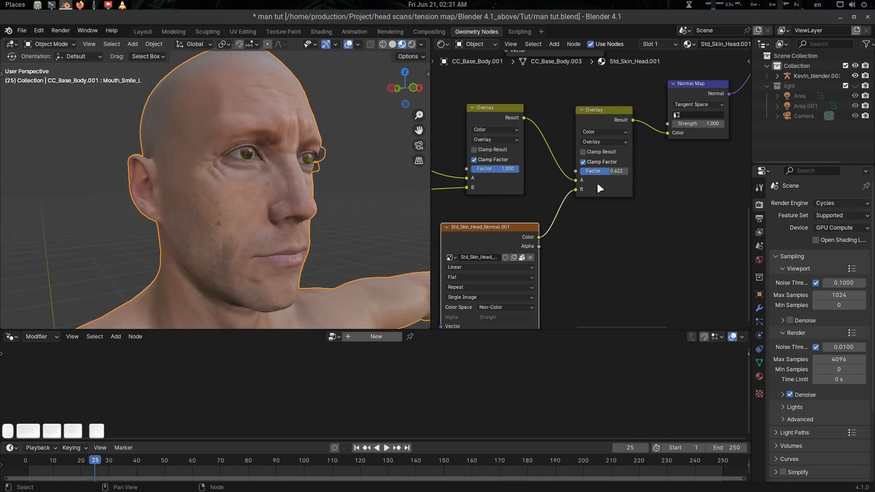
Raise the second Overlay's factor to 1.000 and check the face in Rendered, then Material Preview shading.
middle_click_drag(282, 194, 244, 203)
left_click_drag(601, 172, 629, 172)
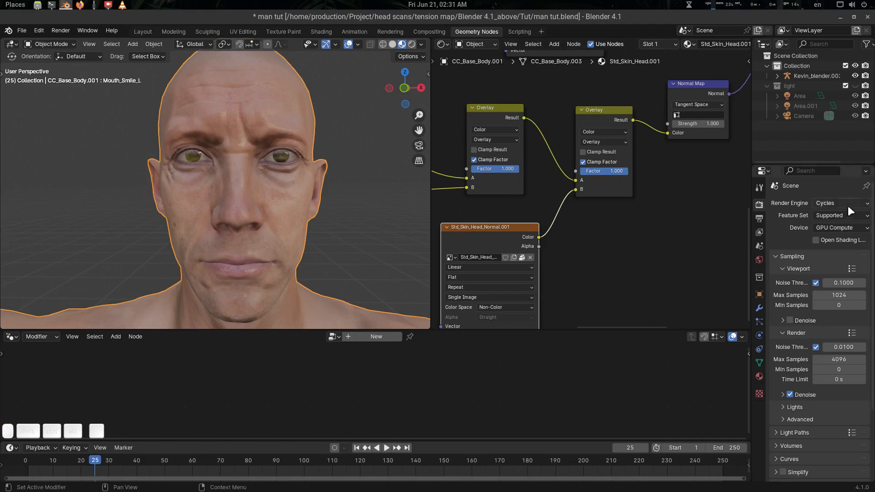
left_click(413, 42)
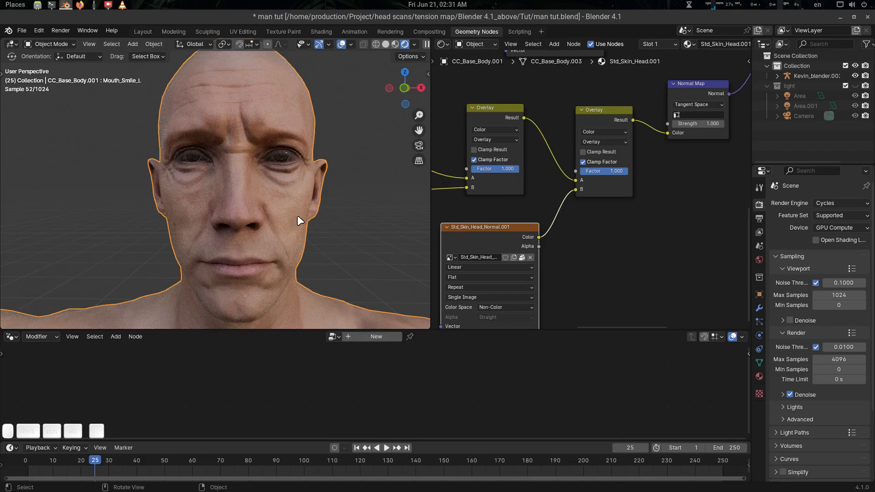
middle_click_drag(238, 196, 245, 190)
left_click(395, 44)
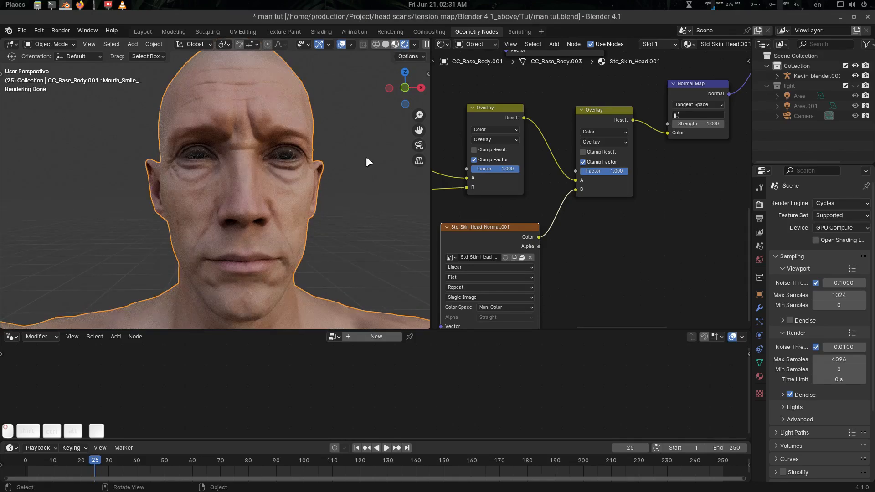
Orbit and zoom in close on the face to inspect the deeper wrinkles, then deselect everything.
middle_click_drag(318, 198, 308, 182)
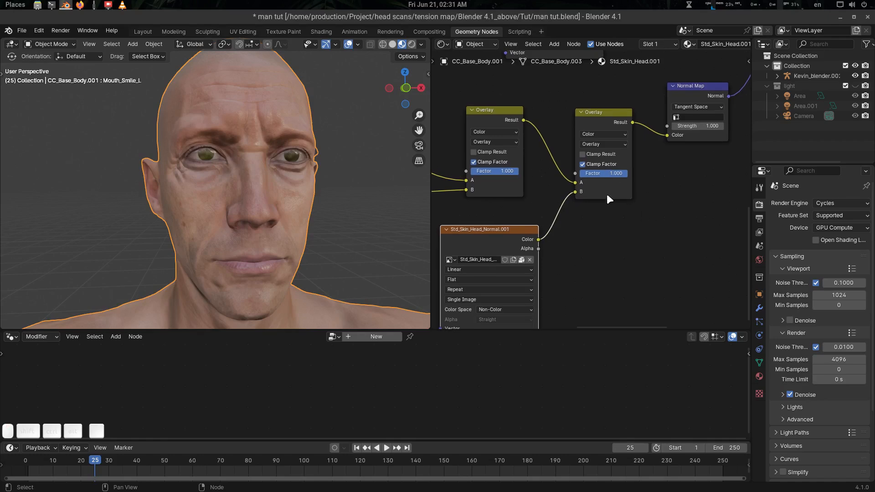
middle_click_drag(606, 193, 636, 177)
scroll(611, 203, "down", 1)
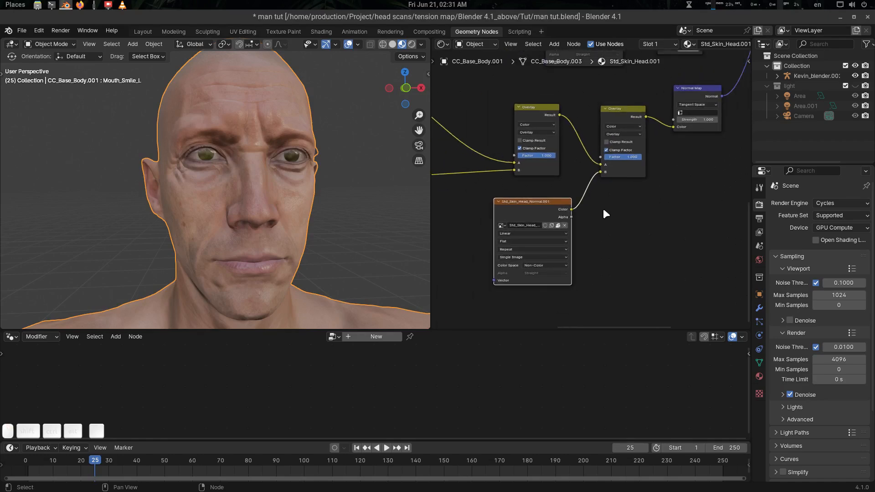
middle_click_drag(275, 188, 310, 209)
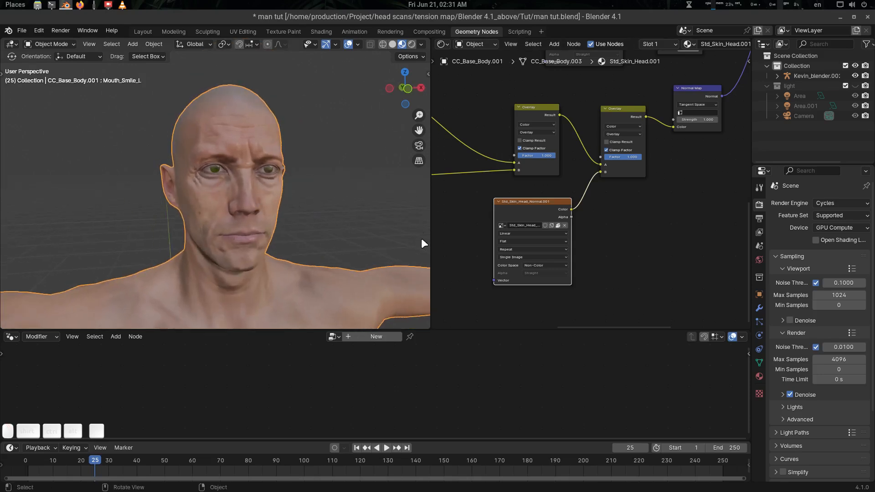
scroll(613, 199, "down", 1)
scroll(635, 181, "down", 4)
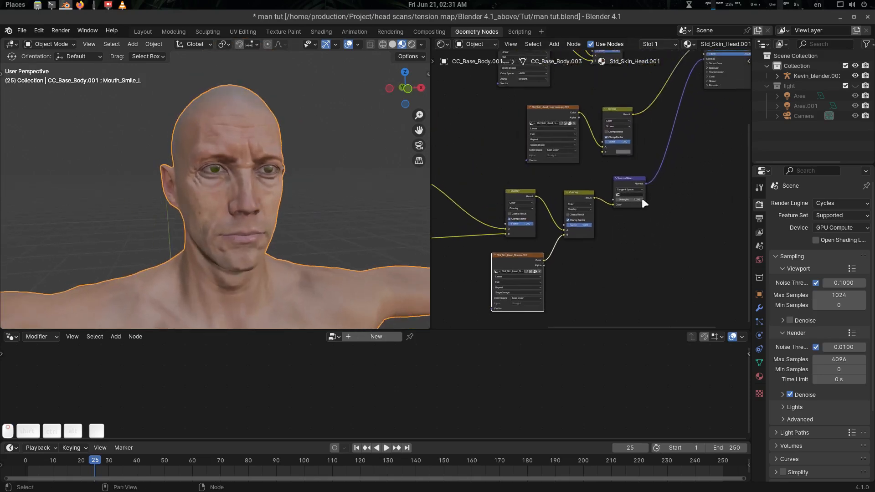
scroll(631, 211, "up", 1)
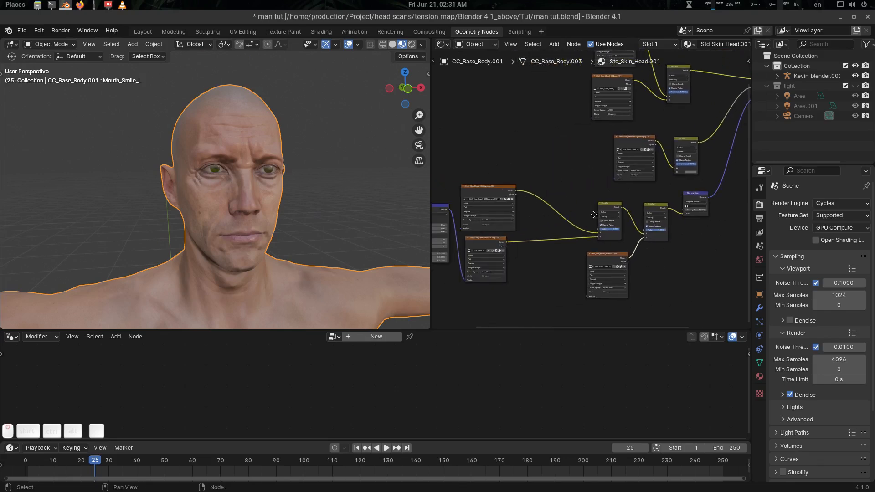
scroll(551, 228, "up", 3)
middle_click_drag(618, 229, 625, 192)
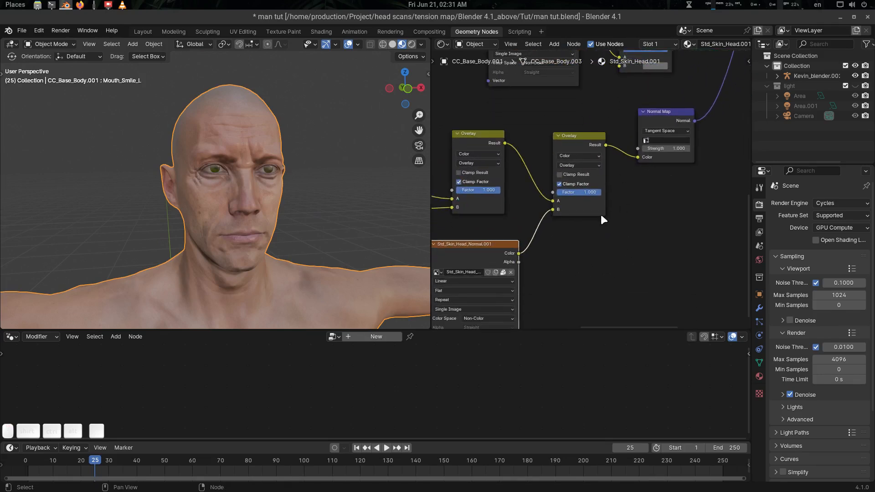
middle_click_drag(298, 210, 325, 194)
scroll(281, 207, "up", 2)
key("alt+a")
Select the body mesh CC_Base_Body.001 and show its modifiers in a widened properties panel.
left_click(314, 176)
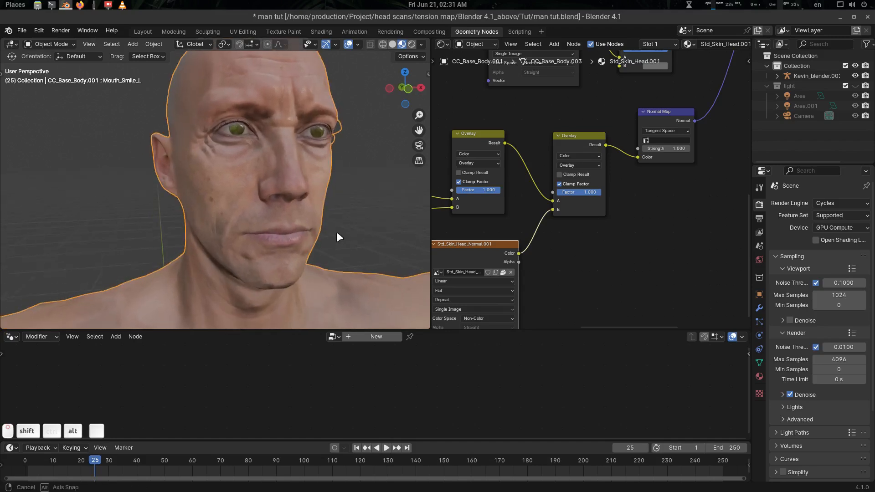
middle_click_drag(336, 232, 321, 227)
left_click(760, 308)
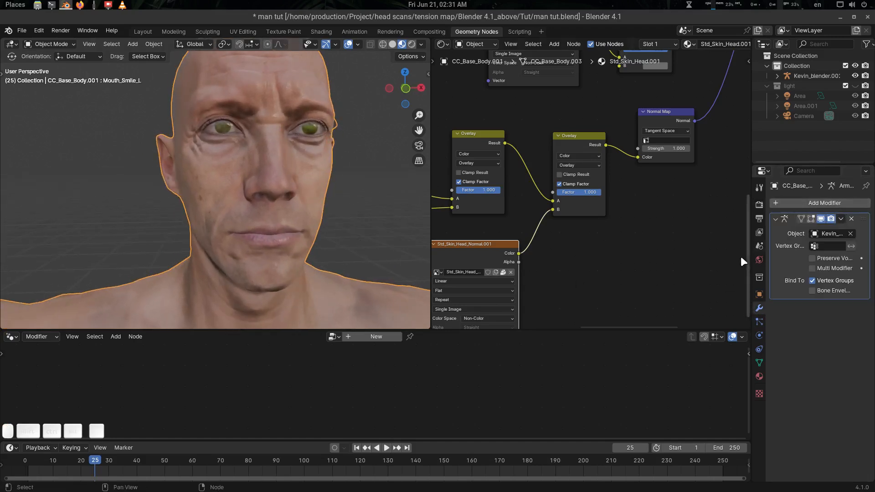
left_click_drag(749, 257, 710, 259)
scroll(235, 226, "down", 6)
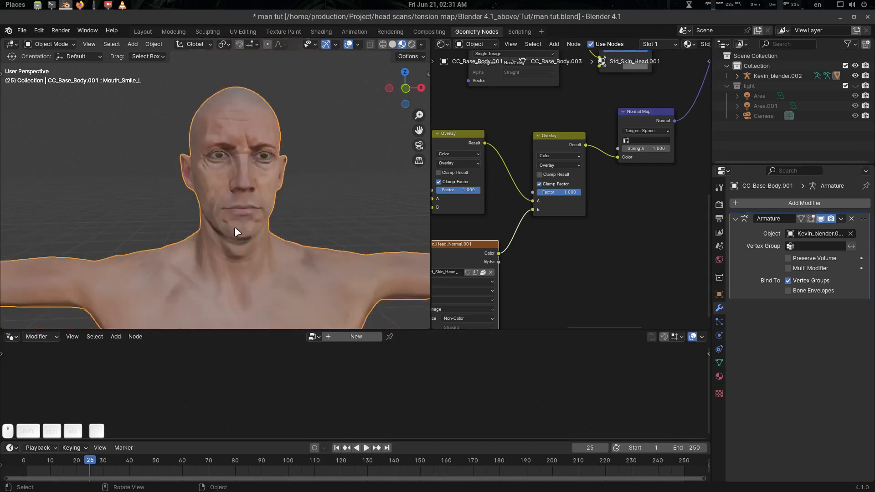
middle_click_drag(250, 239, 278, 188)
key("alt+a")
left_click(216, 277)
middle_click_drag(297, 242, 295, 275, "shift")
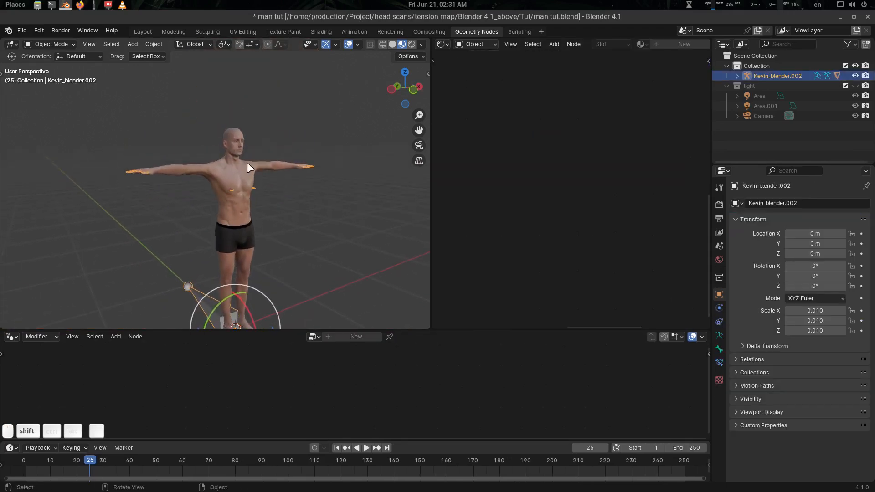
left_click(240, 174)
scroll(279, 168, "up", 5)
middle_click_drag(324, 171, 268, 222, "shift")
middle_click_drag(268, 223, 303, 212)
scroll(302, 207, "up", 4)
Add a Geometry Nodes modifier below the Armature and create a new node group.
left_click(781, 201)
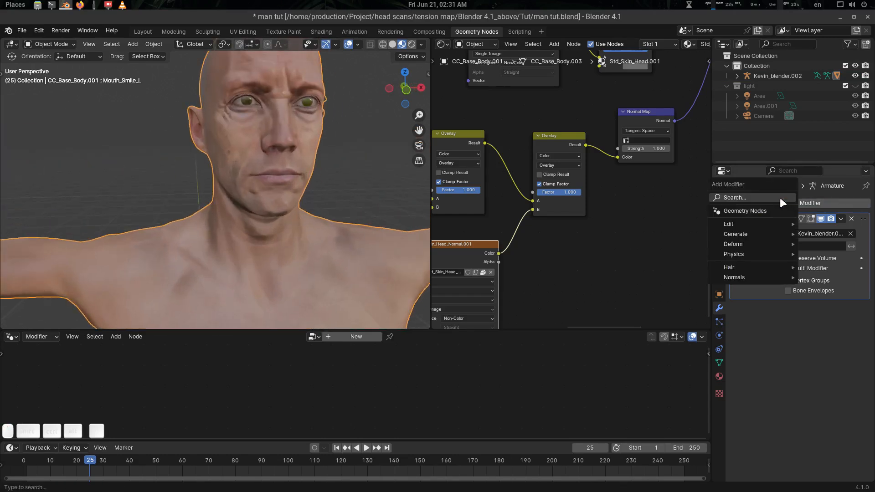
left_click(762, 210)
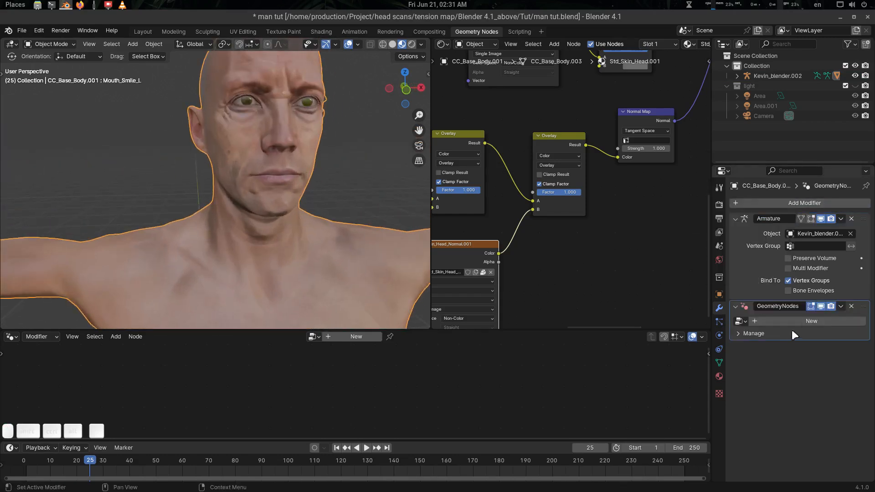
left_click(364, 340)
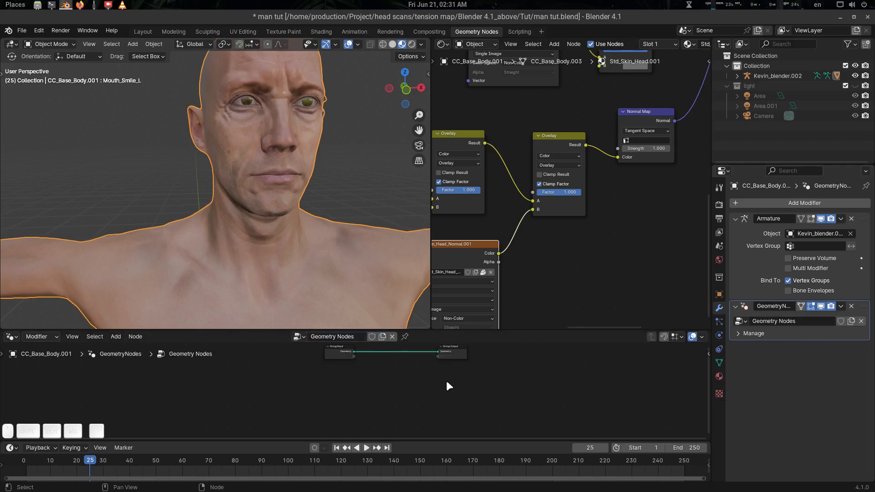
scroll(417, 382, "up", 4)
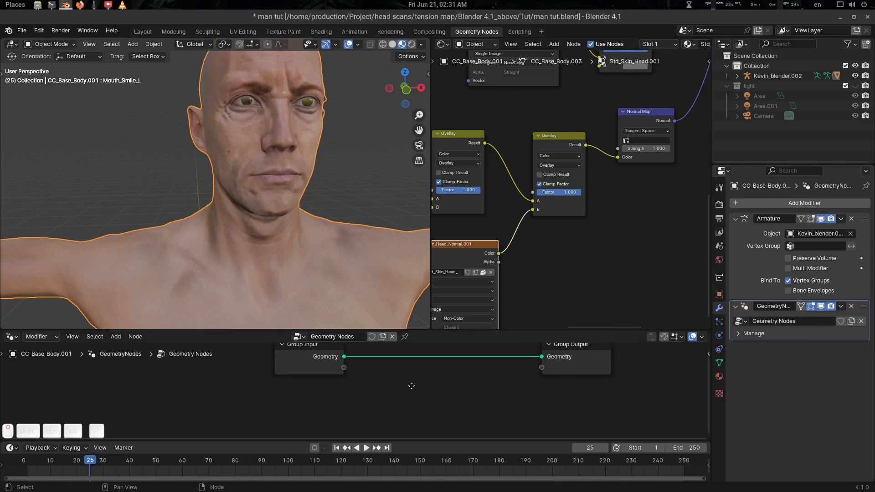
Enlarge the node editor and append the Tension Map NodeTree from the Desktop's tension map .blend.
left_click_drag(420, 330, 408, 254)
middle_click_drag(399, 313, 376, 304, "shift")
right_click(377, 306)
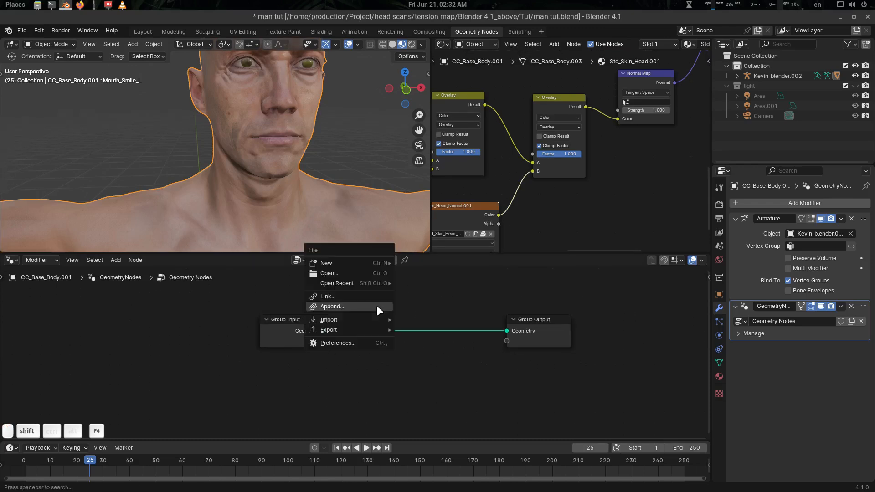
left_click(377, 305)
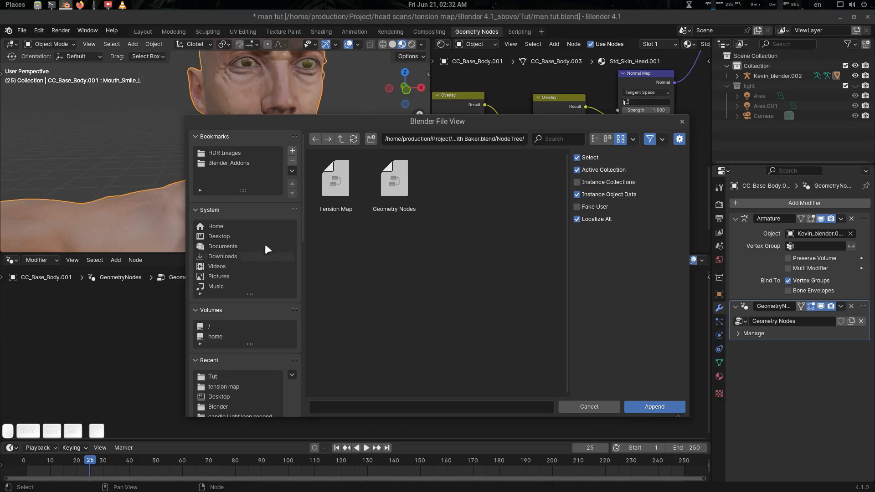
left_click(231, 237)
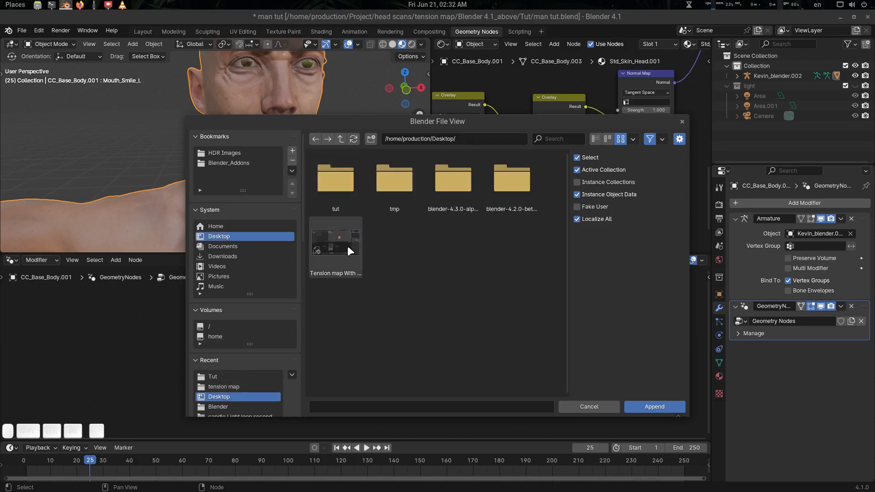
double_click(348, 249)
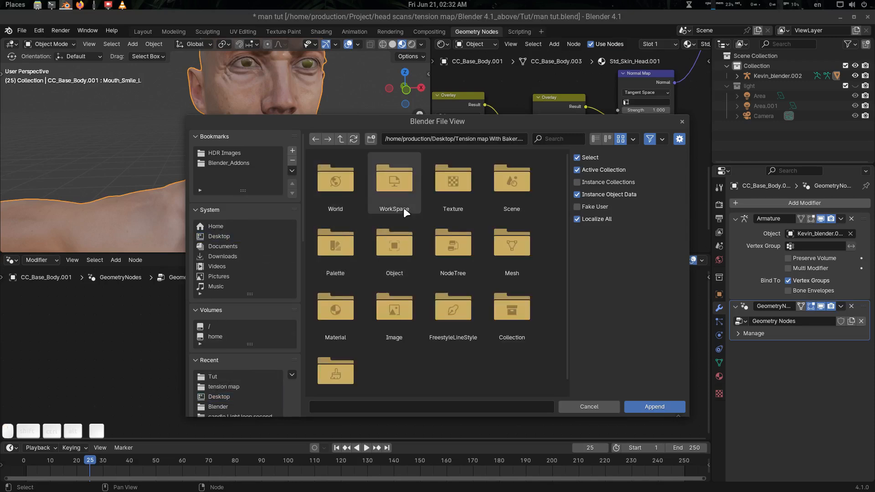
double_click(433, 256)
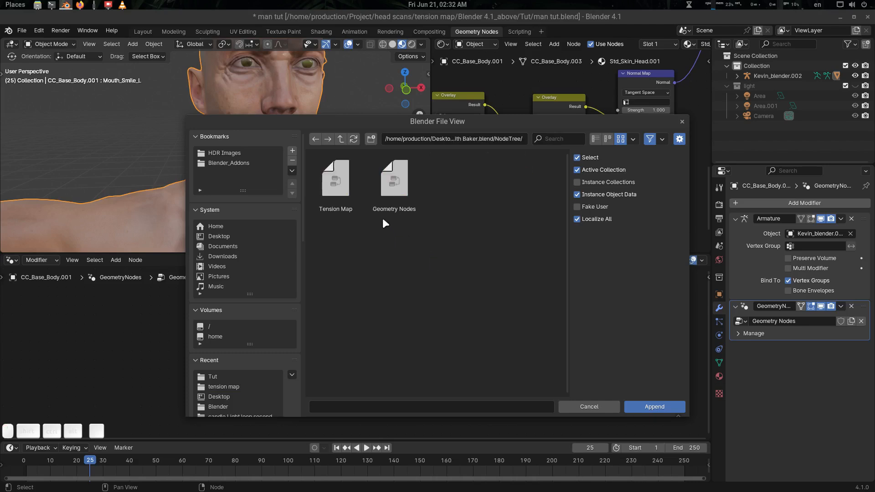
double_click(336, 192)
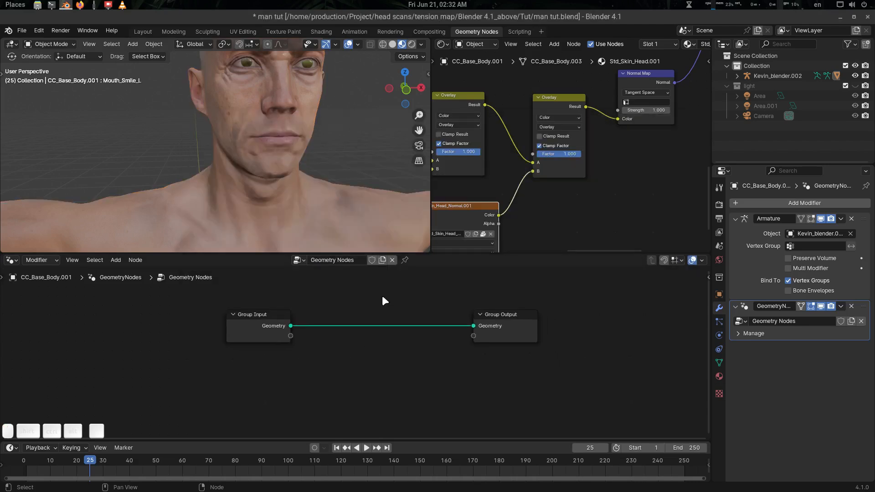
Add a Tension Map node via search 'tension' on the Group Input→Group Output geometry link.
key("shift+a")
left_click(376, 290)
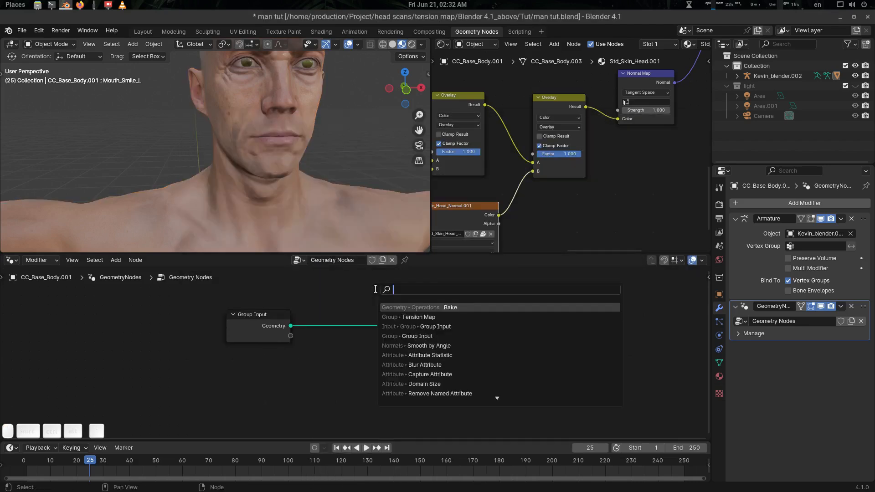
type("tension")
key("Return")
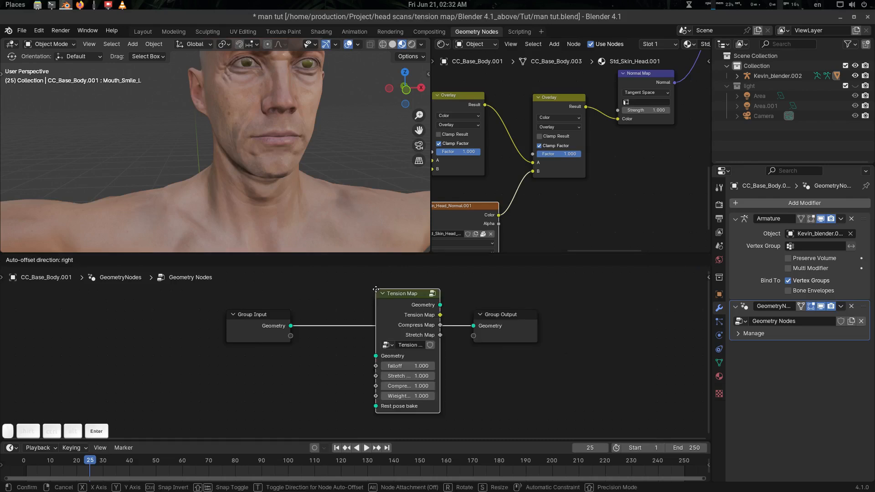
left_click(377, 290)
scroll(421, 406, "up", 2)
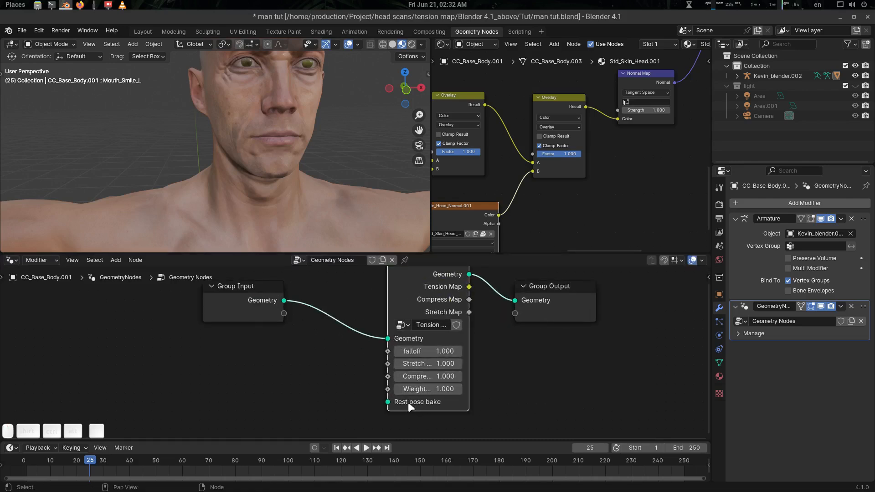
middle_click_drag(480, 381, 475, 396)
middle_click_drag(491, 352, 489, 358)
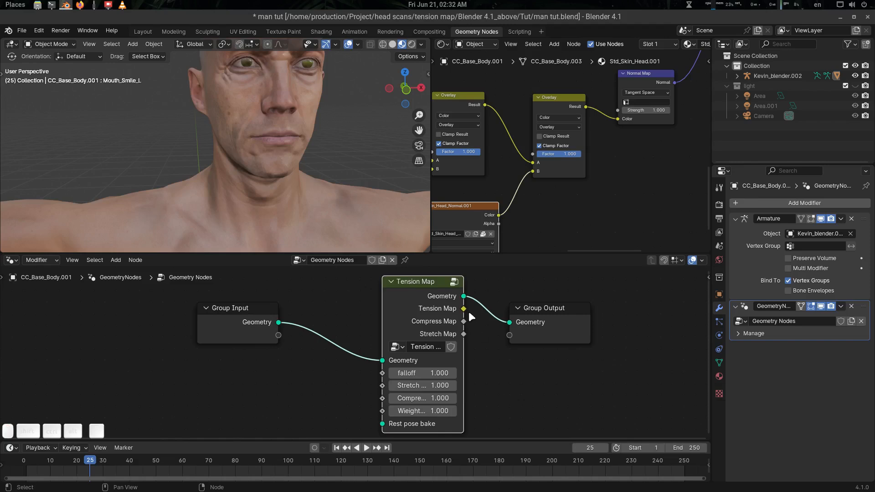
left_click_drag(464, 309, 510, 361)
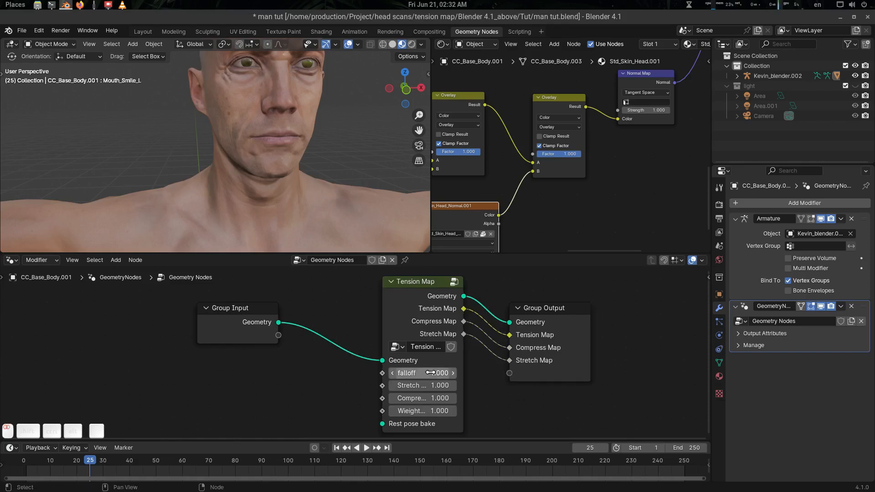
Expose falloff, Stretch, Compress and Weight as modifier inputs, tidy the graph, and start saving as man tut1.blend.
left_click_drag(425, 369, 321, 344)
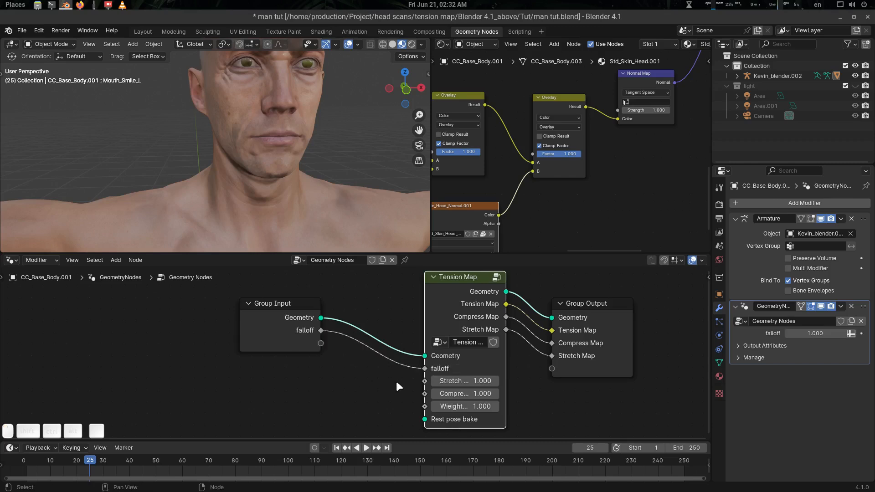
left_click_drag(424, 381, 321, 356)
left_click_drag(425, 406, 321, 369)
middle_click_drag(353, 394, 383, 382)
left_click_drag(300, 306, 207, 319)
middle_click_drag(337, 342, 351, 336)
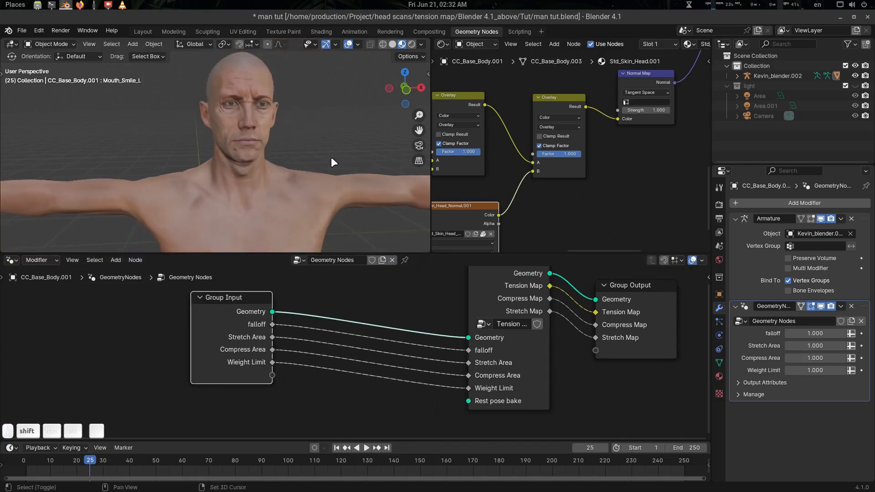
middle_click_drag(399, 392, 410, 370)
left_click(357, 388)
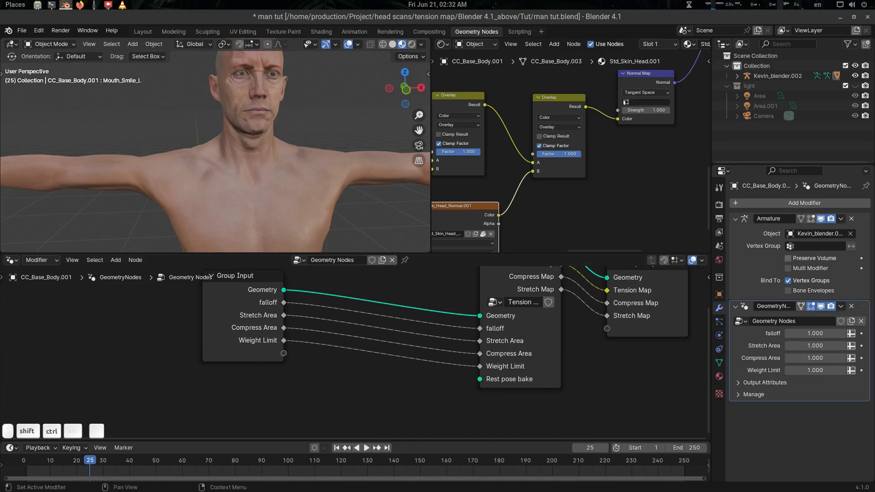
middle_click_drag(350, 336, 320, 348)
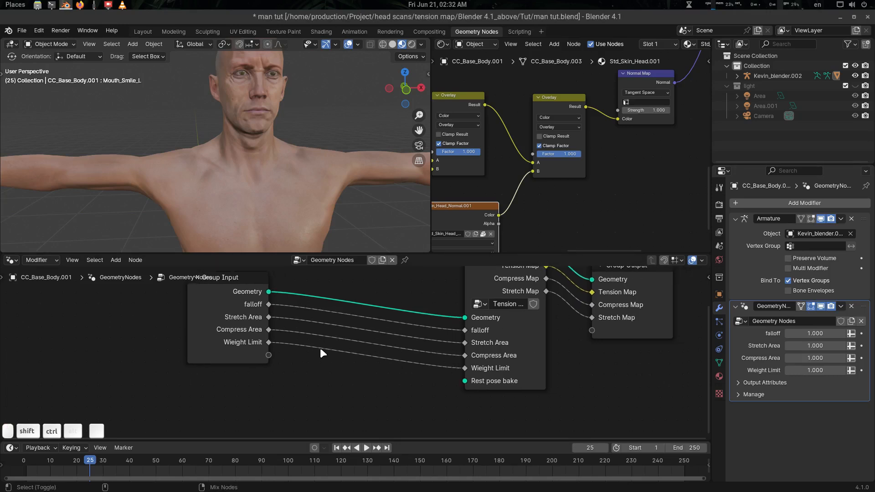
key("ctrl+shift+s")
Save the file as man tut1.blend and frame the full character and node graph.
key("Return")
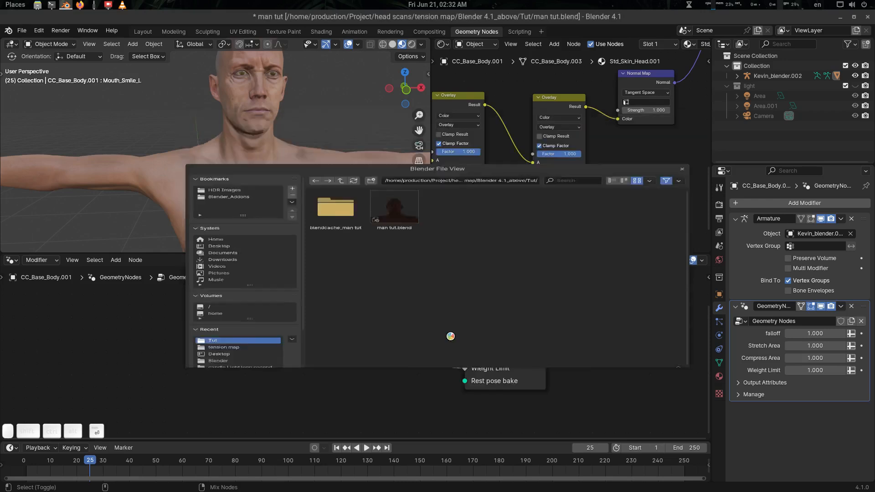
left_click_drag(243, 332, 202, 340)
middle_click_drag(363, 401, 347, 374)
scroll(295, 183, "down", 6)
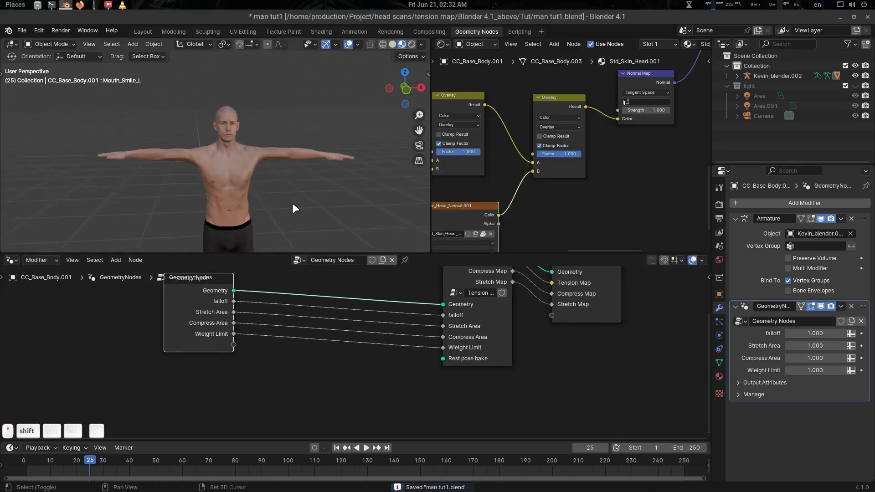
middle_click_drag(292, 204, 307, 179, "shift")
scroll(274, 157, "down", 3)
scroll(213, 198, "up", 2)
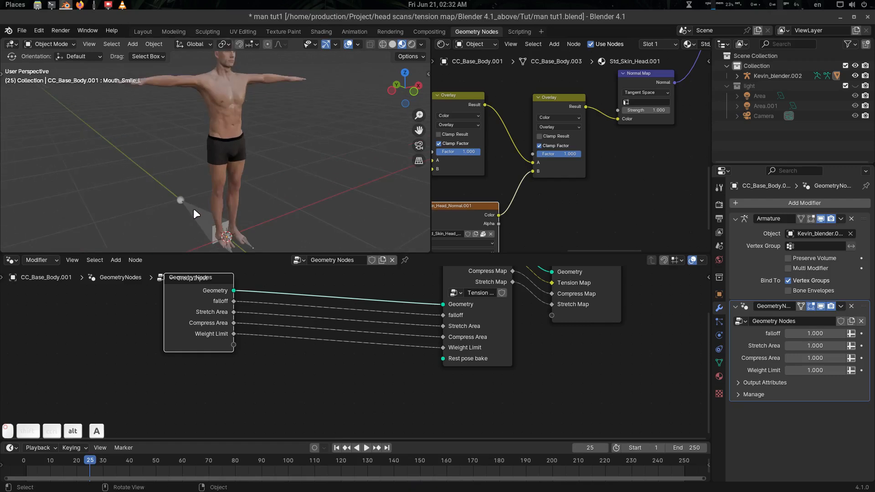
Put the armature in Pose Mode and clear every bone's rotation, scale and location.
left_click(193, 209)
scroll(249, 201, "down", 2)
middle_click_drag(249, 201, 272, 124)
key("Tab")
left_click(282, 170)
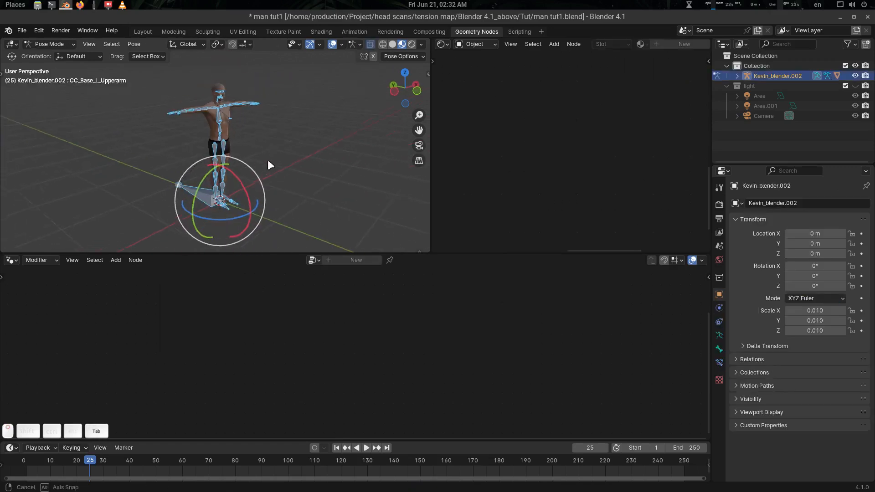
key("a")
key("alt+r")
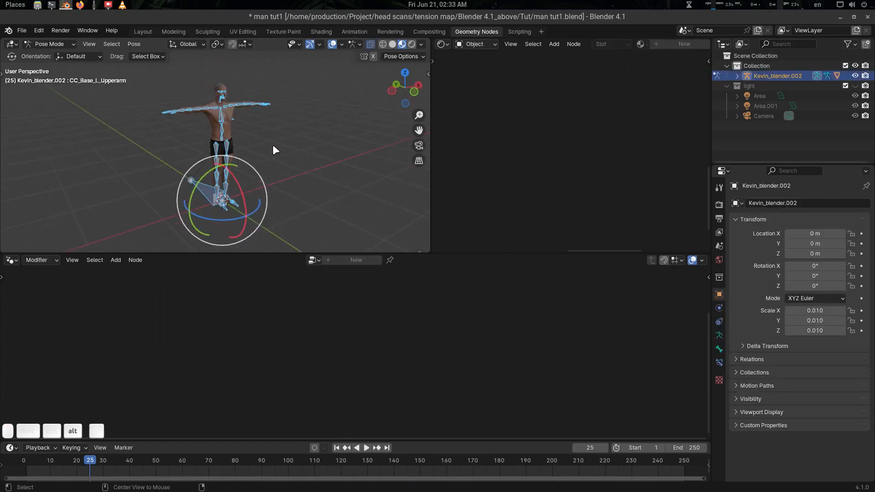
key("alt+s")
key("alt+g")
Deselect all bones, return the armature to Object Mode, and select the body mesh.
scroll(273, 145, "up", 3)
mouse_move(275, 123)
middle_mouse_down("shift")
mouse_move(283, 146)
mouse_move(236, 147)
mouse_move(256, 173)
mouse_move(255, 149)
mouse_move(231, 149)
mouse_move(269, 193)
mouse_move(270, 130)
middle_mouse_up("shift")
scroll(242, 147, "up", 2)
key("alt+a")
key("ctrl+Tab")
scroll(269, 193, "up", 5)
scroll(269, 193, "up", 2)
left_click(270, 130)
middle_click_drag(298, 165, 304, 131)
Show the body's Shape Keys list (Basis through V_Tight) and rewind the playhead from frame 25 to 0.
left_click(722, 360)
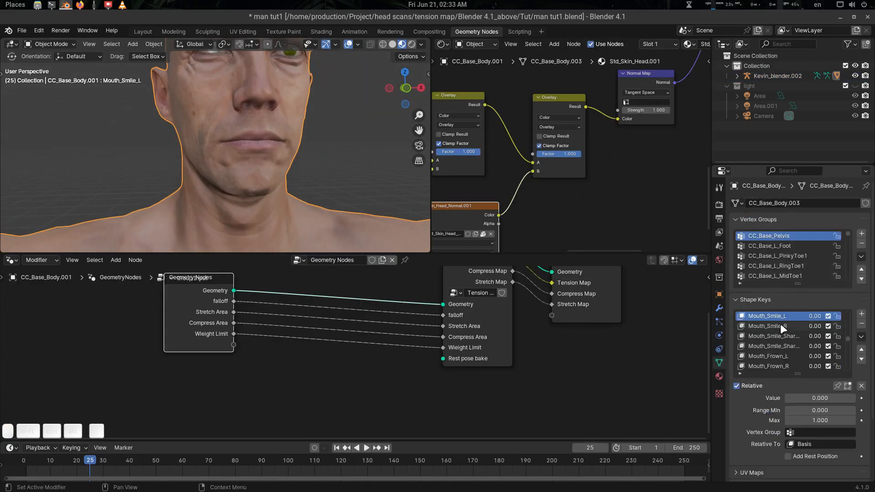
scroll(783, 325, "up", 4)
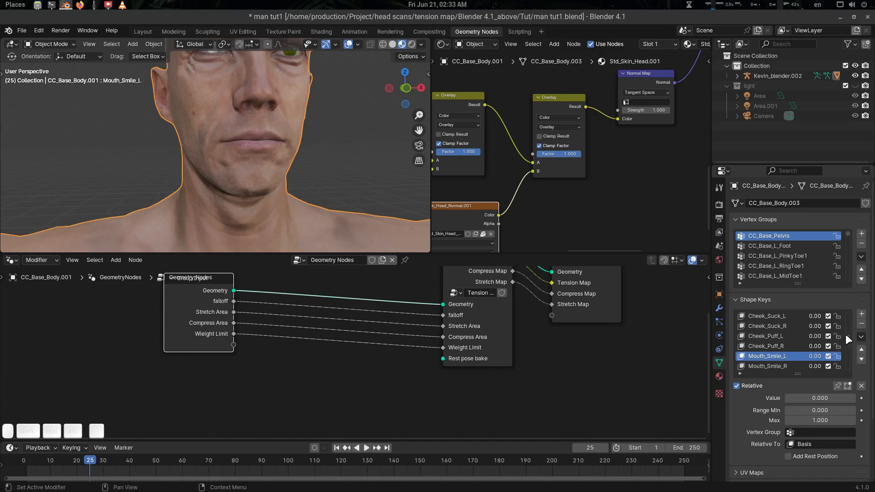
left_click_drag(847, 335, 845, 305)
scroll(272, 139, "down", 4)
middle_click_drag(273, 139, 297, 171, "shift")
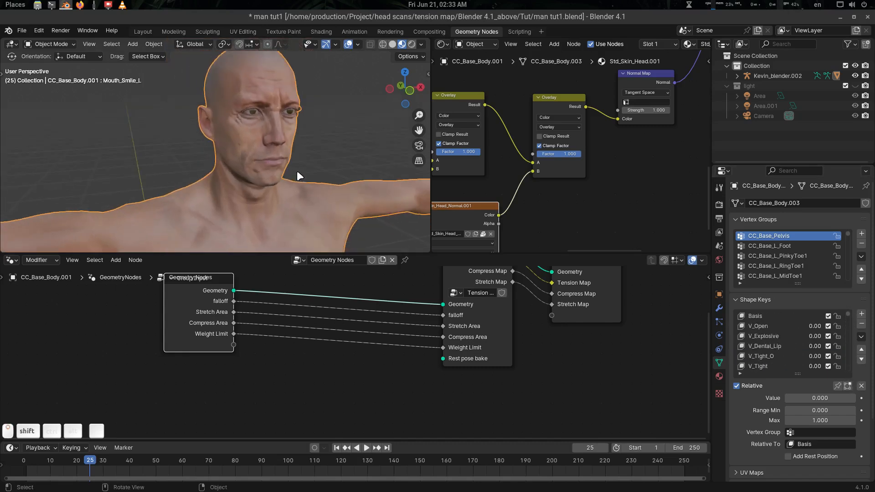
key("shift+Left")
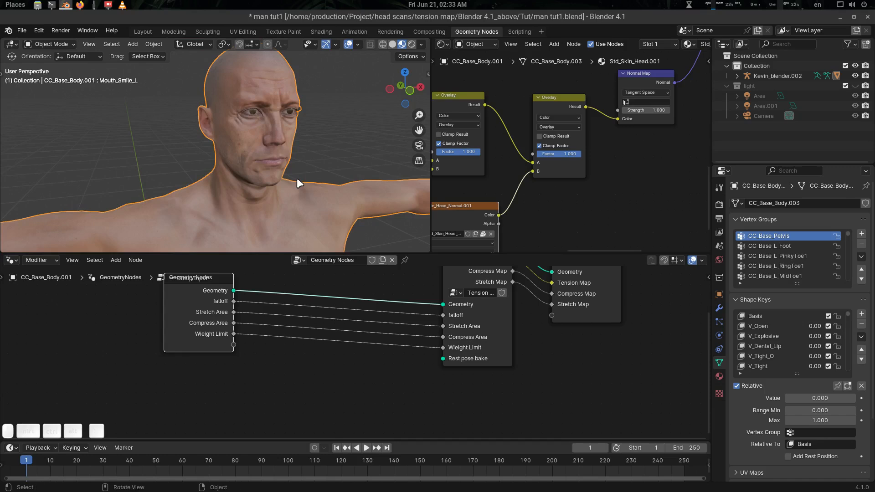
key("Left")
scroll(272, 372, "up", 2)
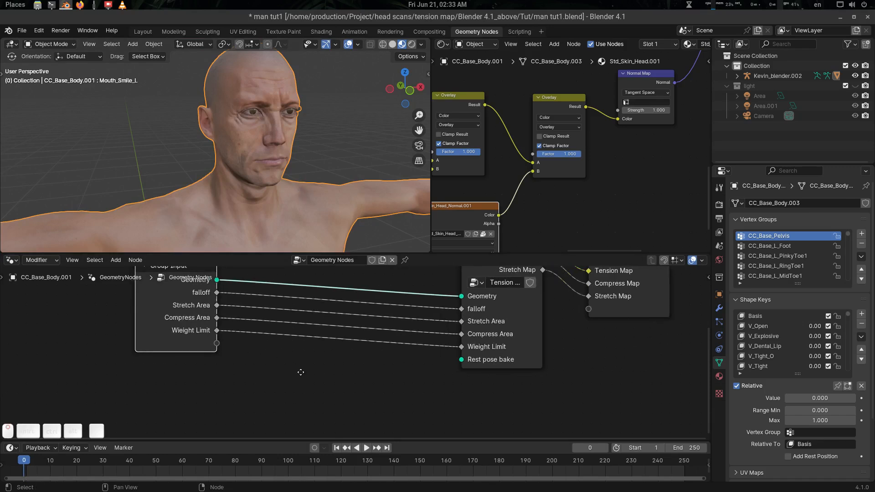
Add a Bake node below the geometry node graph via the 'bake' search.
left_click(295, 372)
key("shift+a")
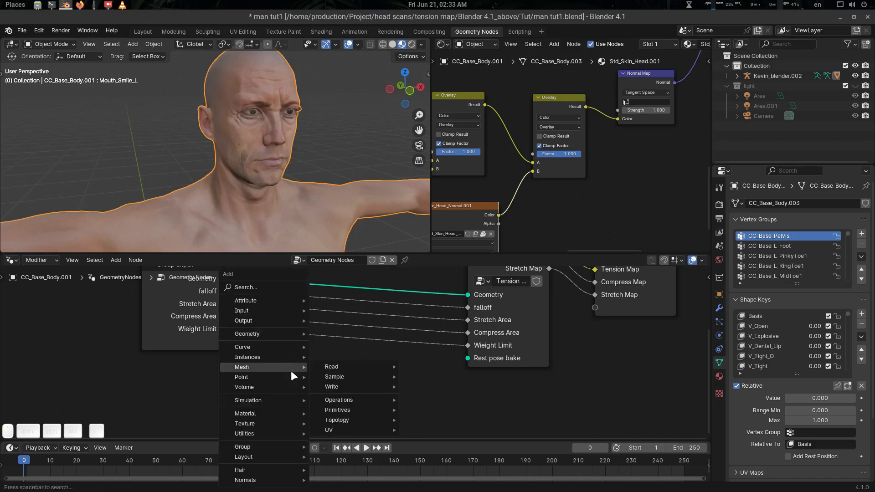
type("sbake")
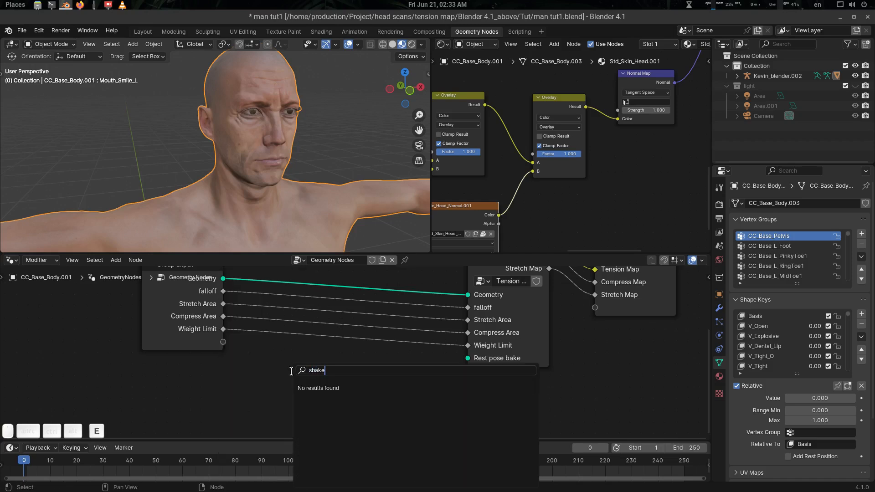
key("BackSpace")
key("BackSpace")
key("BackSpace")
key("BackSpace")
key("BackSpace")
type("bake")
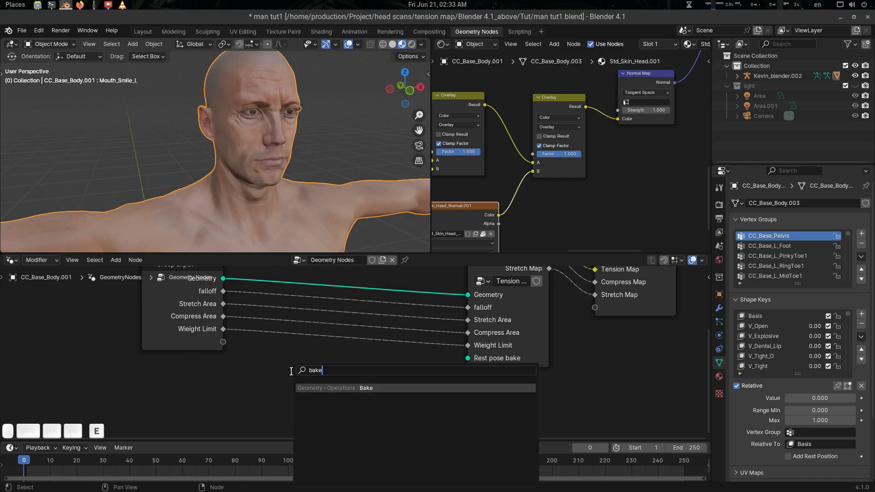
key("Return")
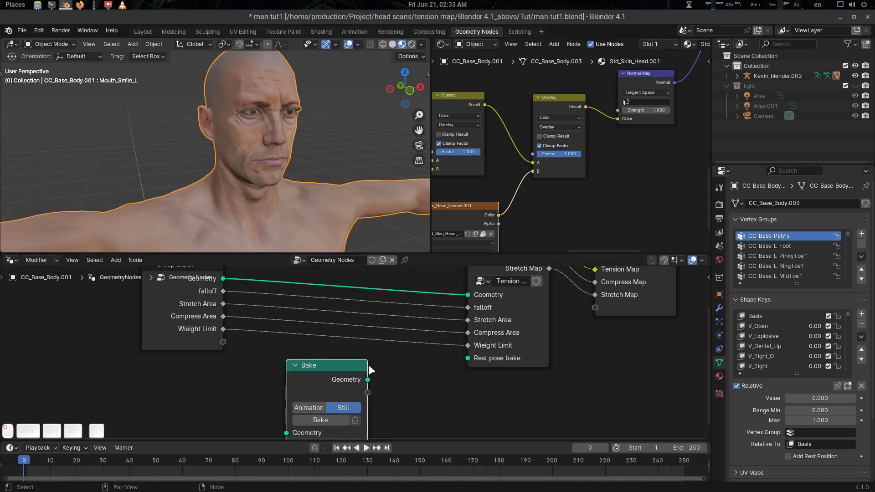
left_click(359, 380)
Connect the Group Input geometry into the Bake node's Geometry input.
scroll(374, 357, "down", 2)
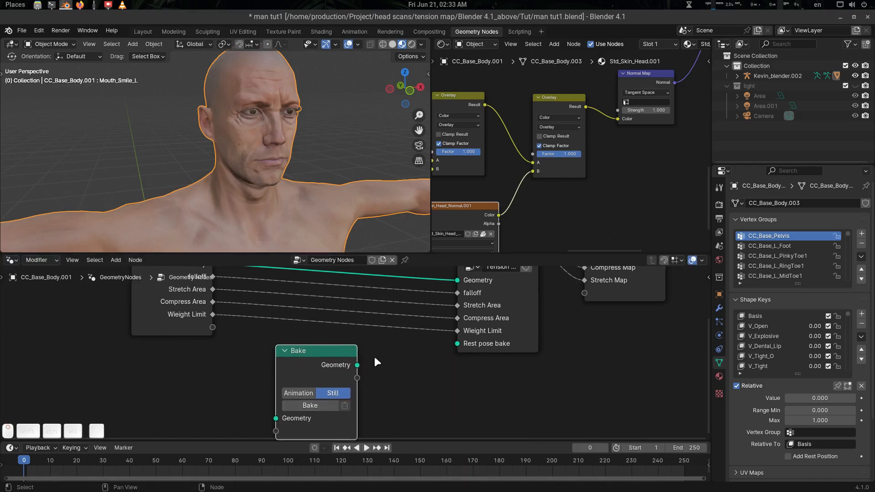
middle_click_drag(233, 339, 234, 351)
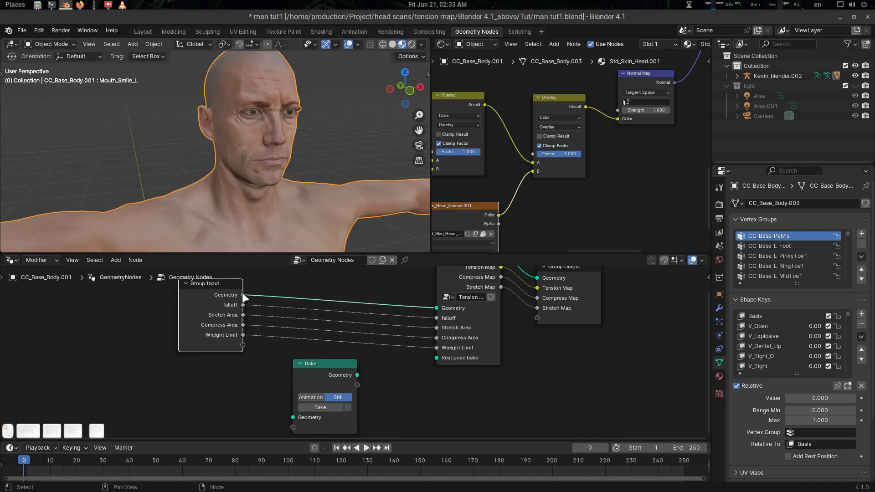
left_click_drag(243, 295, 293, 415)
middle_click_drag(387, 410, 368, 405)
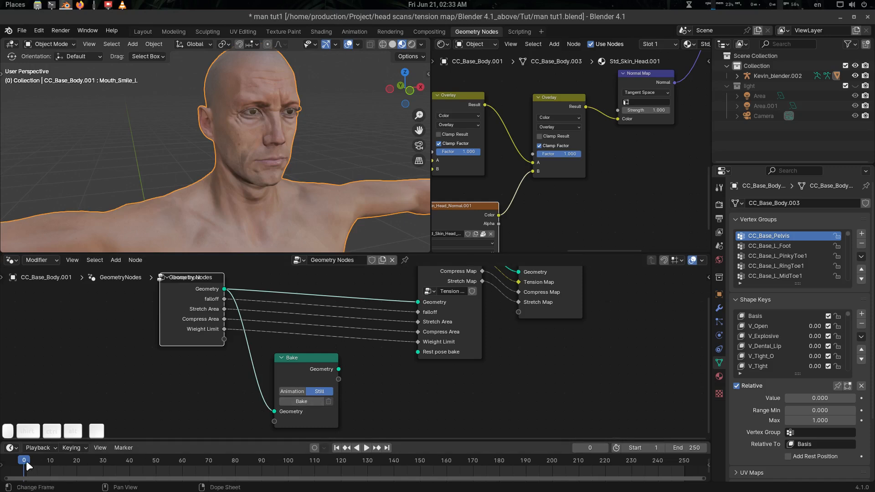
Bake the geometry at frame 0 and feed it into the Tension Map's Rest pose bake input.
left_click(307, 401)
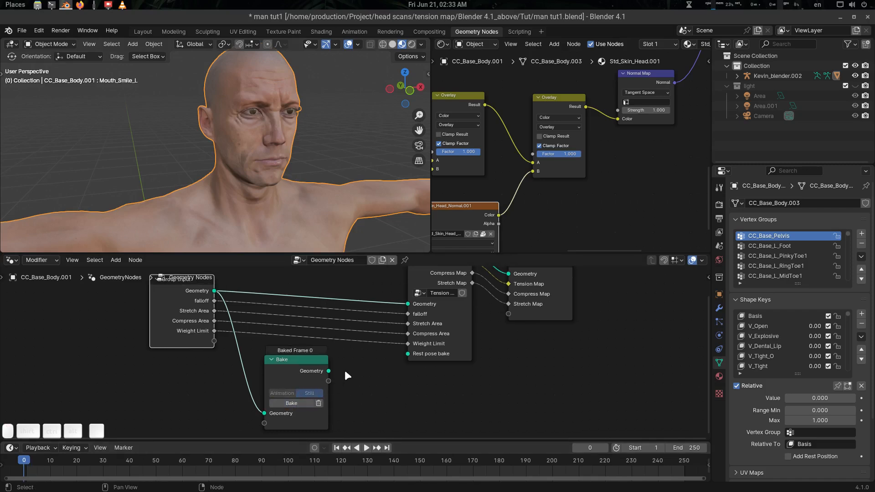
middle_click_drag(346, 372, 325, 373)
left_click_drag(319, 374, 397, 355)
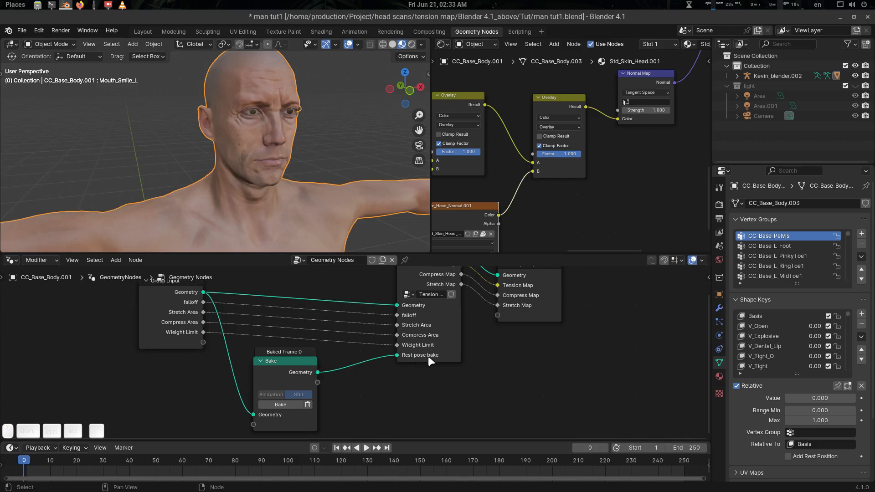
Nudge the Bake node into place and save man tut1.blend.
scroll(285, 199, "down", 7)
middle_click_drag(286, 192, 274, 159, "shift")
scroll(209, 155, "up", 2)
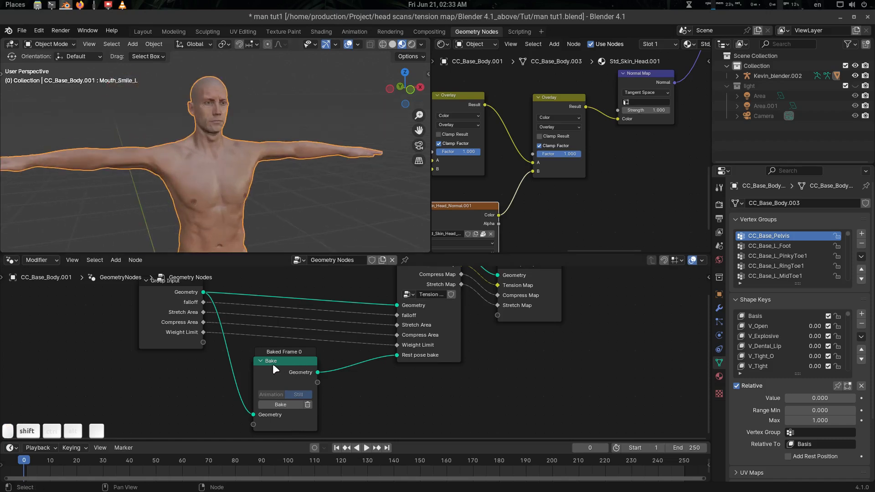
left_click_drag(273, 363, 273, 364)
middle_click_drag(357, 387, 375, 378)
key("ctrl+s")
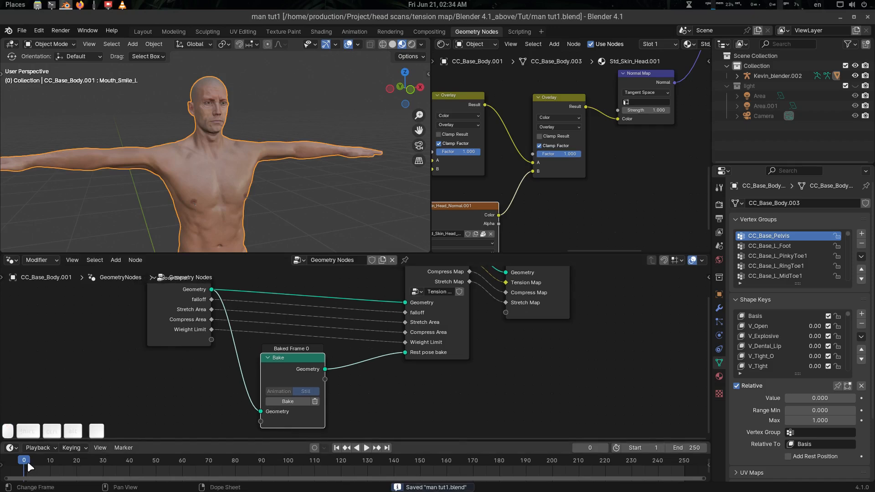
Orbit the viewport so the head faces forward and pan the node graph upward.
scroll(239, 172, "down", 5)
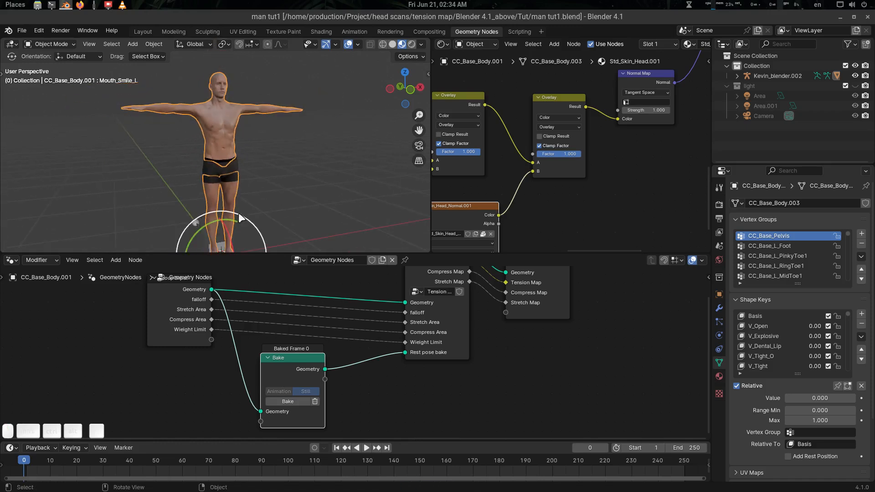
scroll(220, 111, "up", 7)
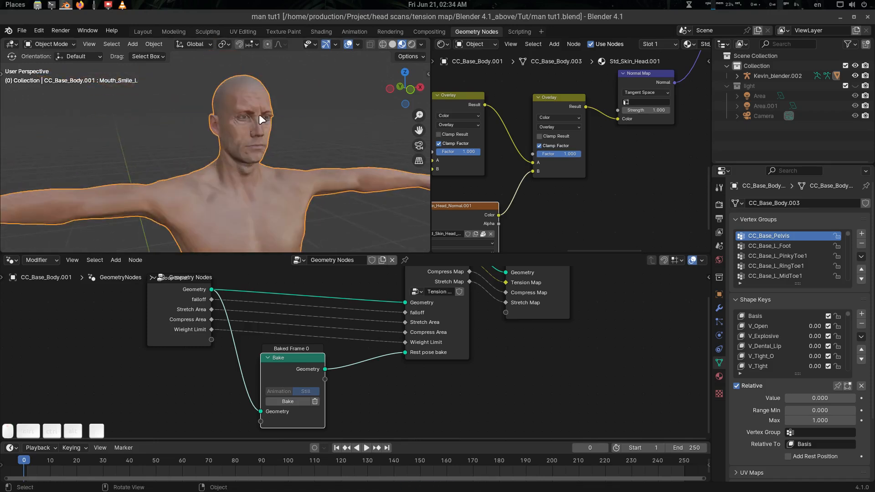
middle_click_drag(253, 166, 247, 152)
scroll(240, 144, "up", 3)
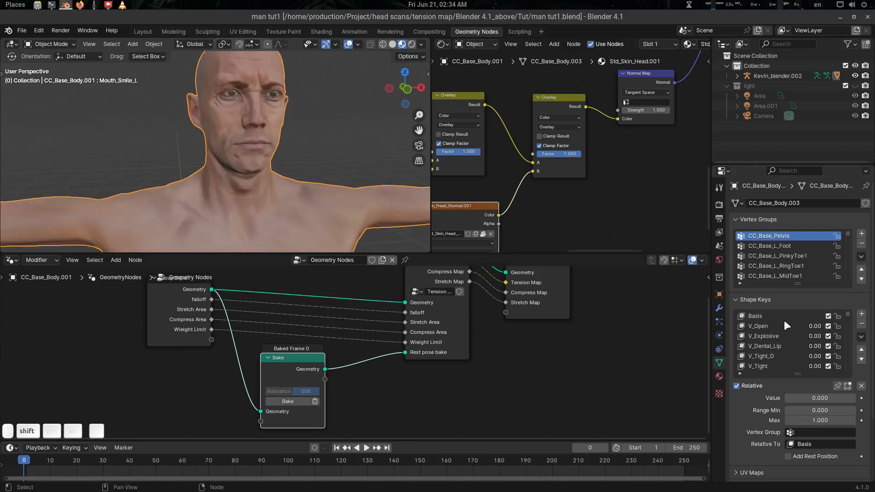
scroll(795, 347, "down", 5)
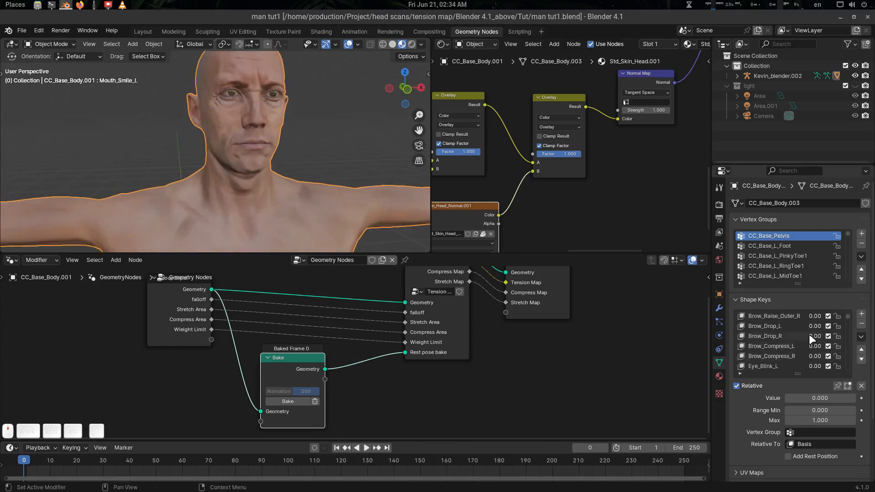
left_click_drag(848, 317, 850, 338)
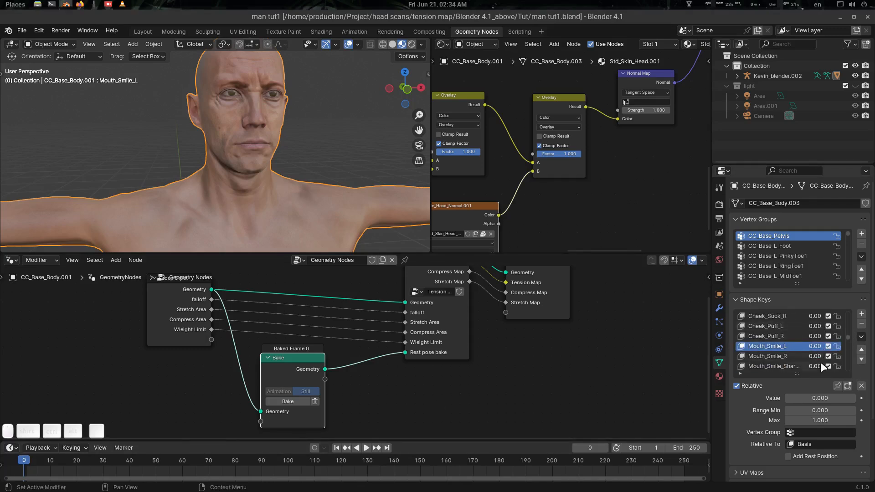
left_click_drag(847, 335, 848, 303)
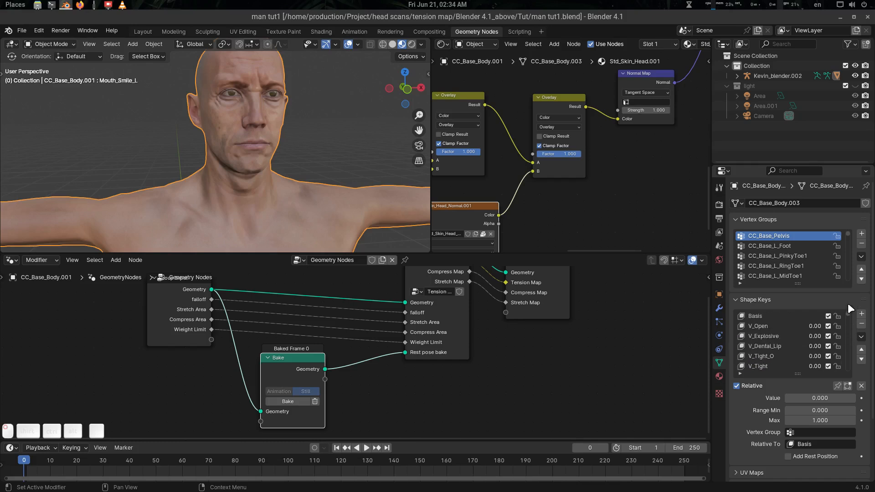
scroll(352, 365, "down", 2, "shift")
scroll(352, 367, "up", 1)
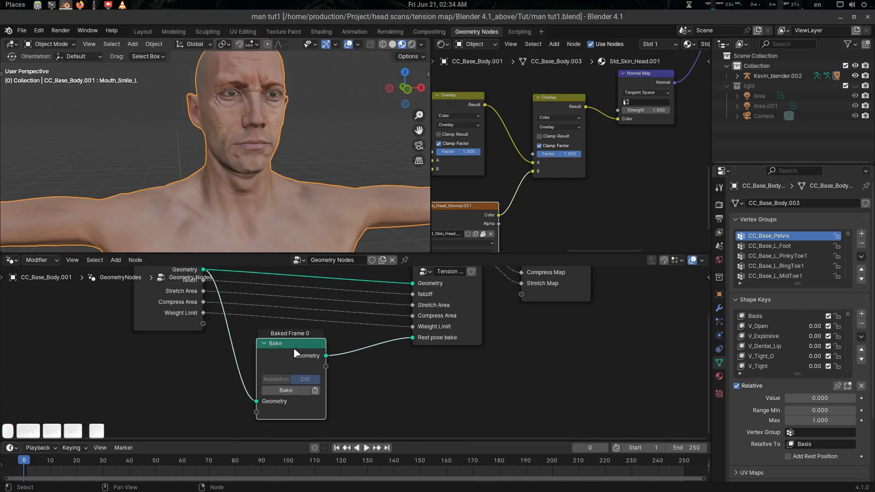
Tidy the node layout by repositioning the Bake and Group Output nodes.
left_click_drag(294, 349, 287, 354)
scroll(334, 359, "up", 1)
middle_click_drag(335, 359, 329, 364)
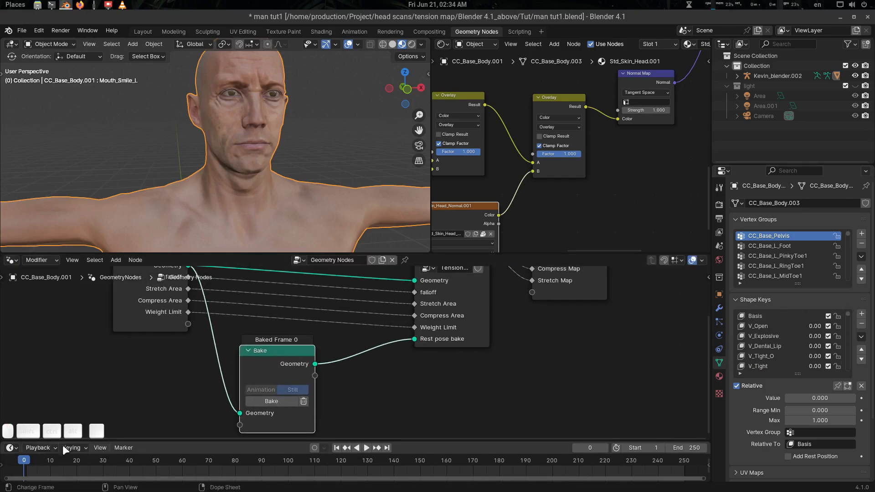
scroll(251, 136, "down", 5)
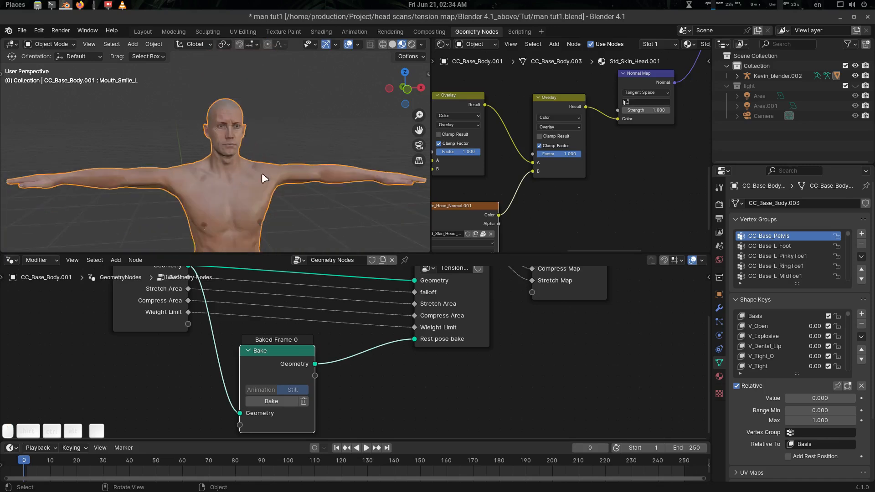
scroll(239, 184, "down", 4)
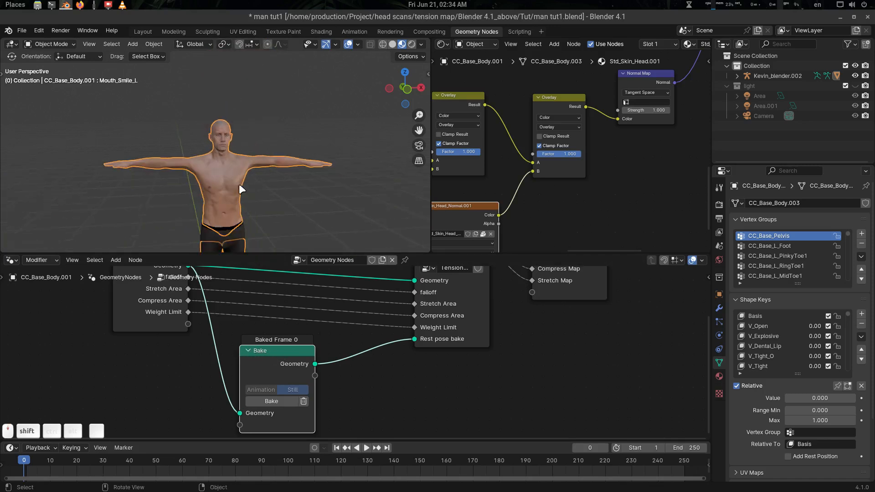
middle_click_drag(238, 189, 276, 179)
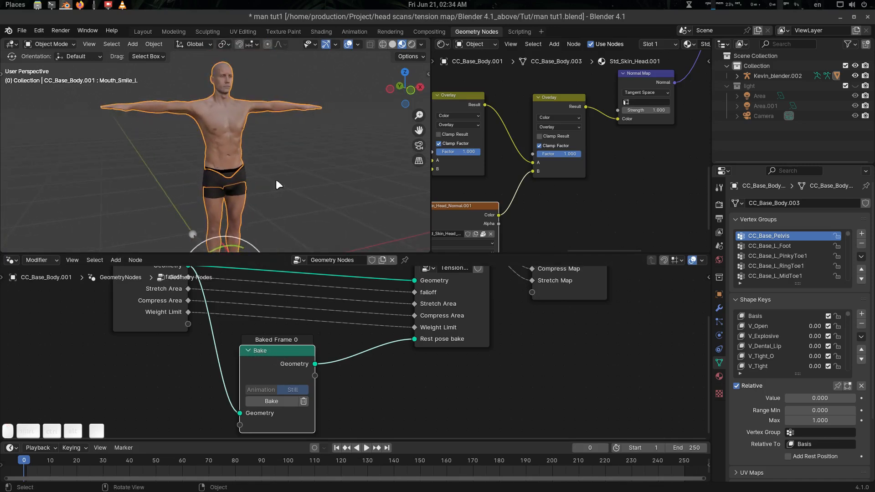
middle_click_drag(402, 353, 359, 400)
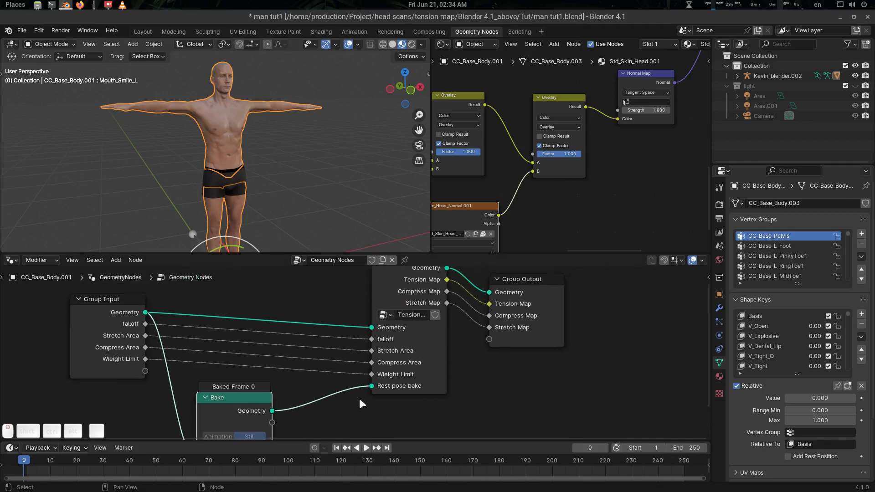
middle_click_drag(525, 305, 493, 329)
left_click_drag(495, 333, 521, 323)
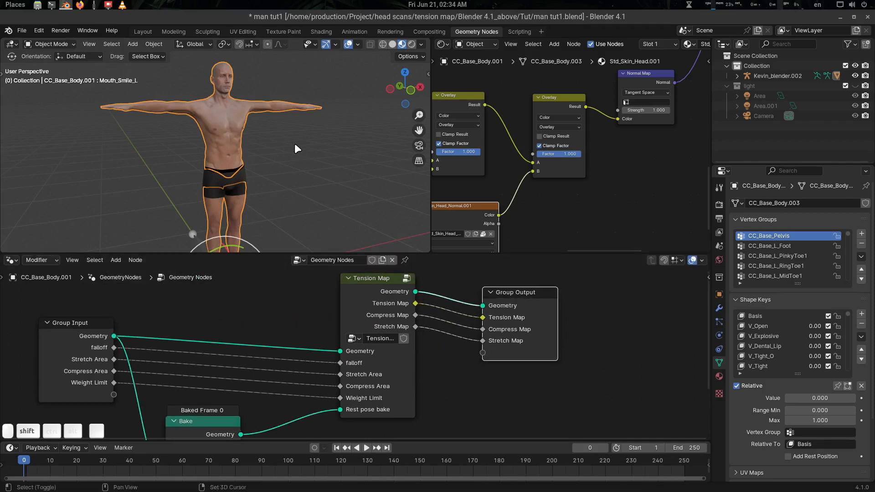
Select the Tension Map node and show the body's Armature and GeometryNodes modifier settings.
middle_click_drag(295, 143, 234, 140)
scroll(242, 125, "up", 3)
scroll(262, 165, "up", 8)
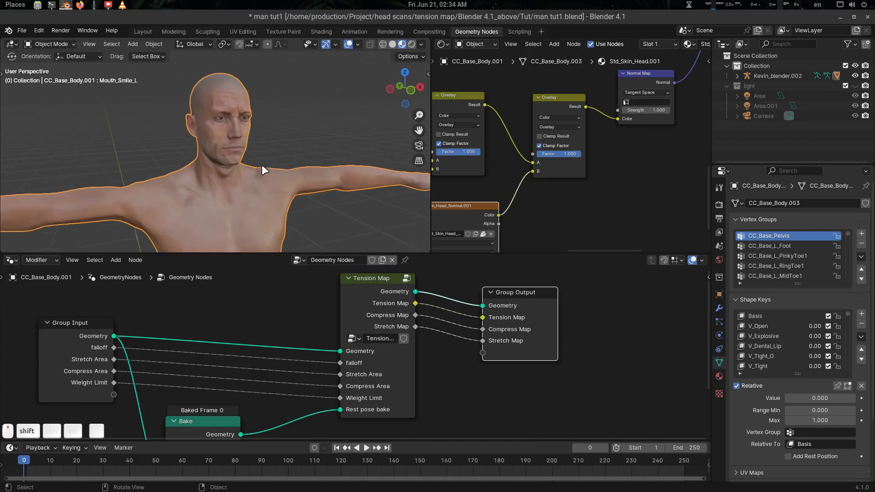
middle_click_drag(480, 321, 461, 324)
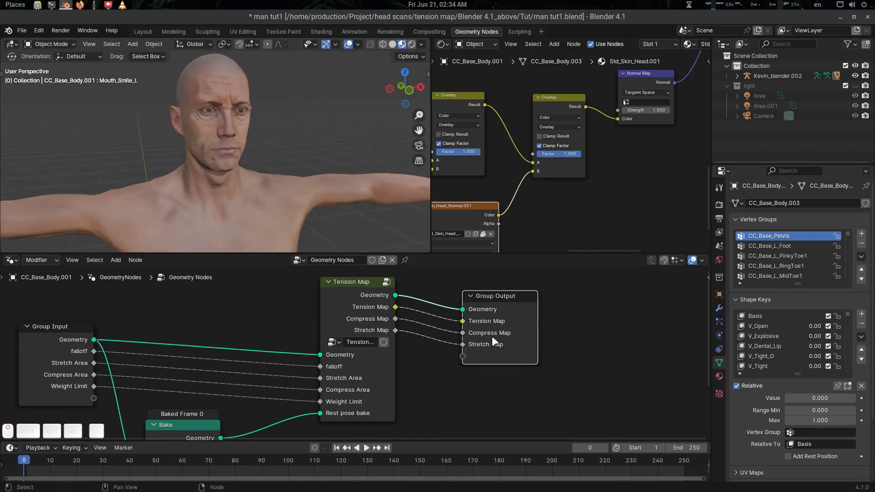
left_click(357, 286)
left_click(720, 308)
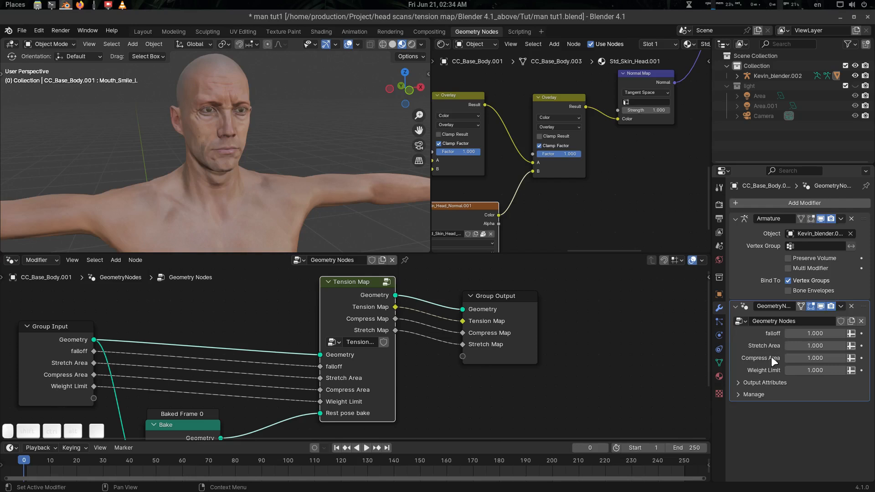
Under Output Attributes, enter tens, comp and stess for the Tension, Compress and Stretch Map fields.
left_click(764, 381)
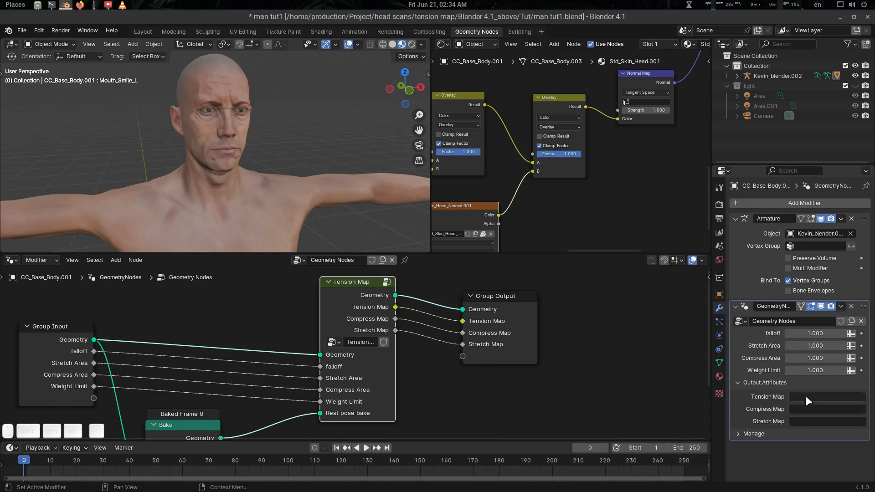
left_click(806, 397)
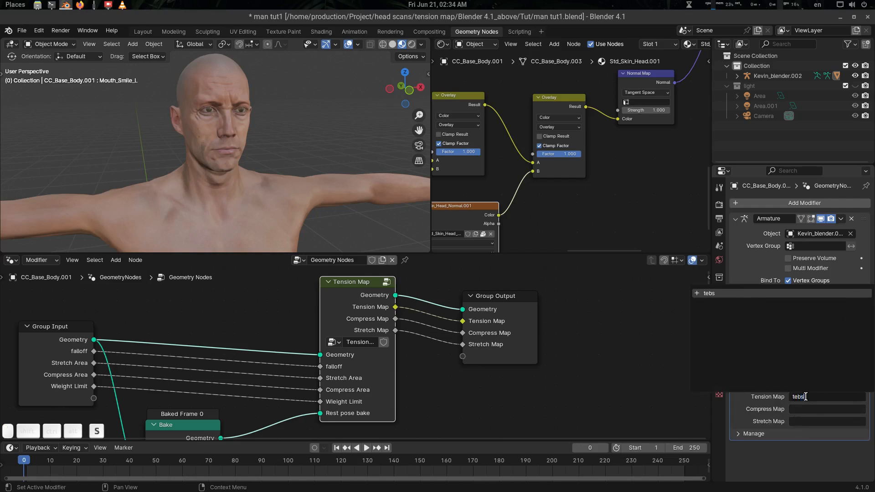
type("tebs")
key("BackSpace")
key("BackSpace")
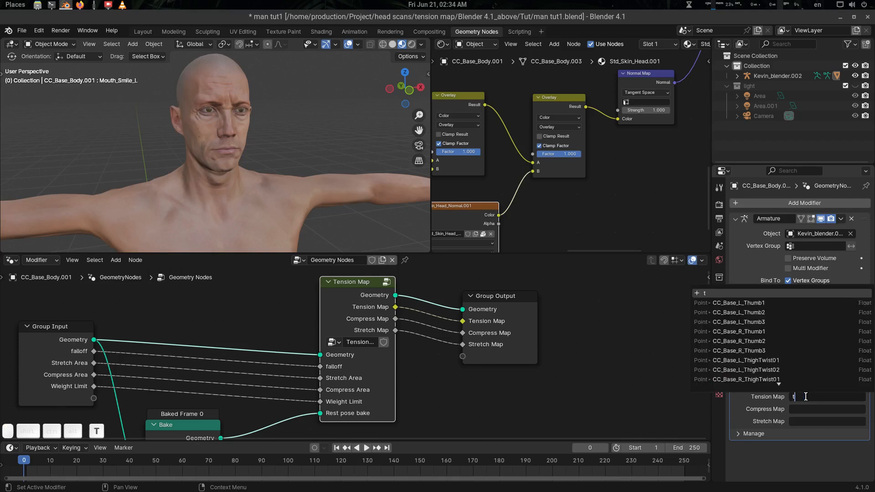
type("ns")
key("Return")
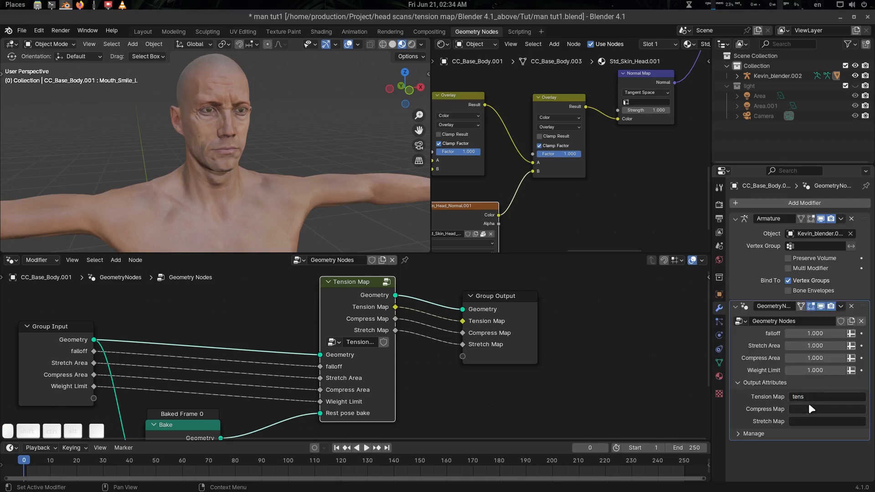
left_click(812, 408)
type("comp")
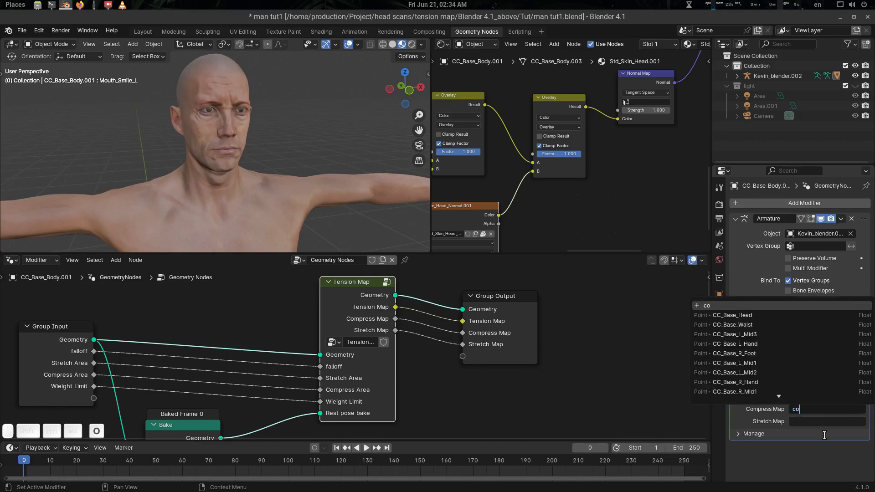
key("Return")
left_click(827, 420)
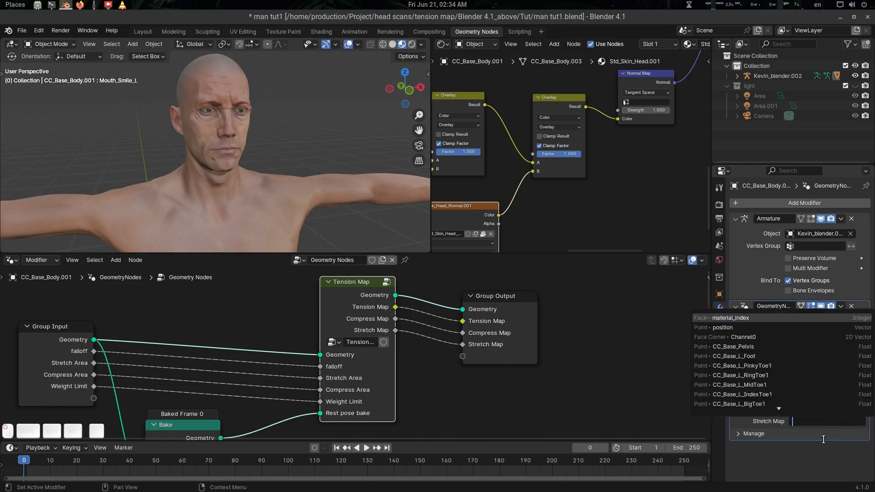
type("stess")
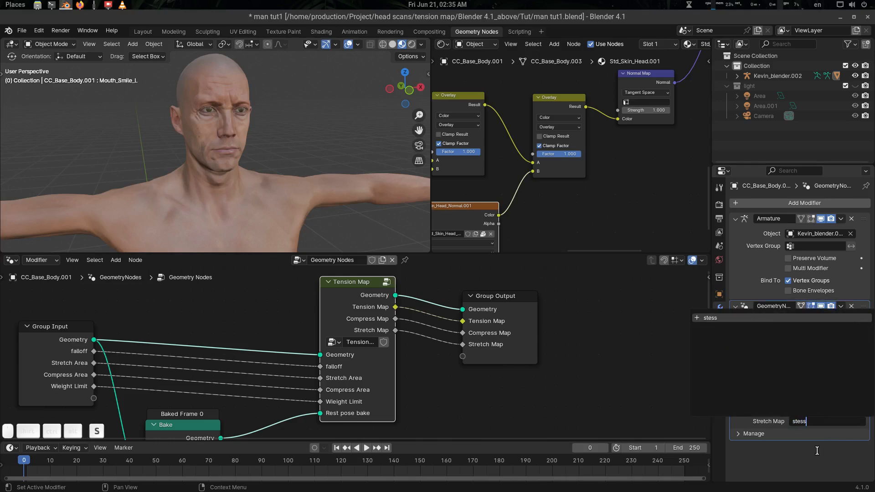
key("Return")
mouse_move(563, 212)
middle_mouse_down()
mouse_move(548, 187)
mouse_move(557, 212)
middle_mouse_up()
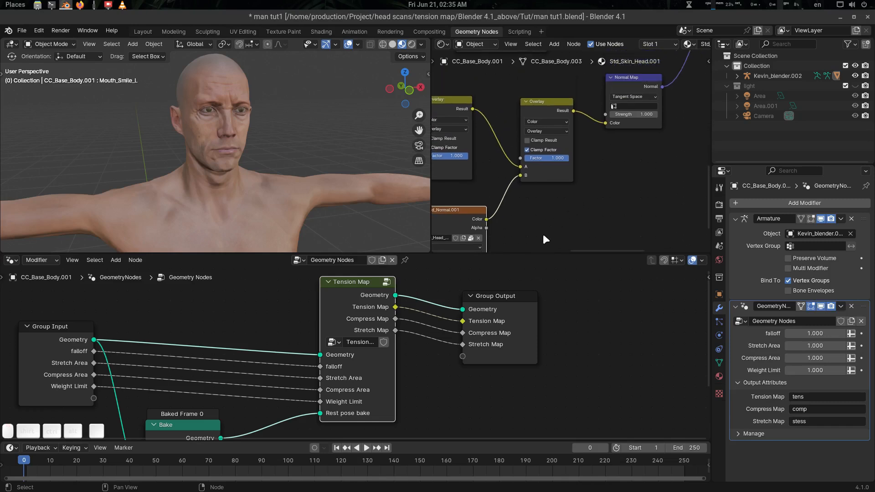
Enlarge the upper editors, select the body, and frame the head and empty shader space.
left_click_drag(541, 254, 573, 297)
middle_click_drag(606, 219, 570, 261)
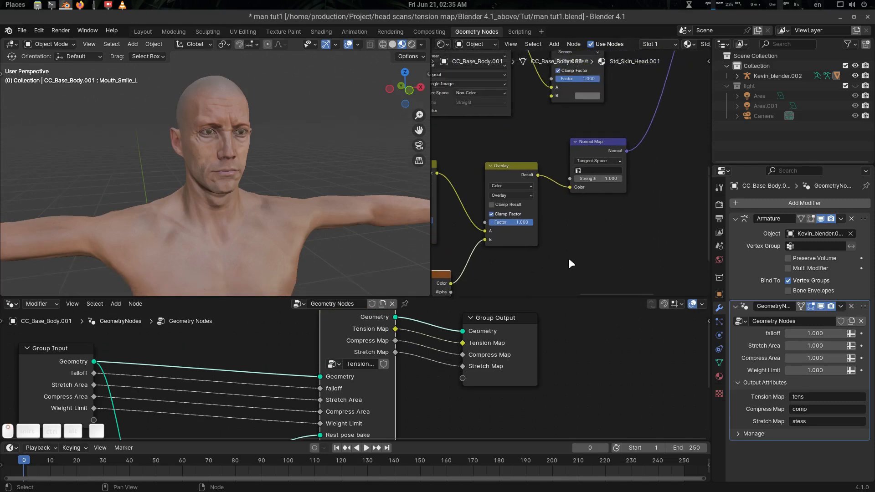
left_click(249, 147)
scroll(258, 131, "up", 3)
middle_click_drag(274, 130, 272, 176, "shift")
middle_click_drag(272, 175, 266, 169)
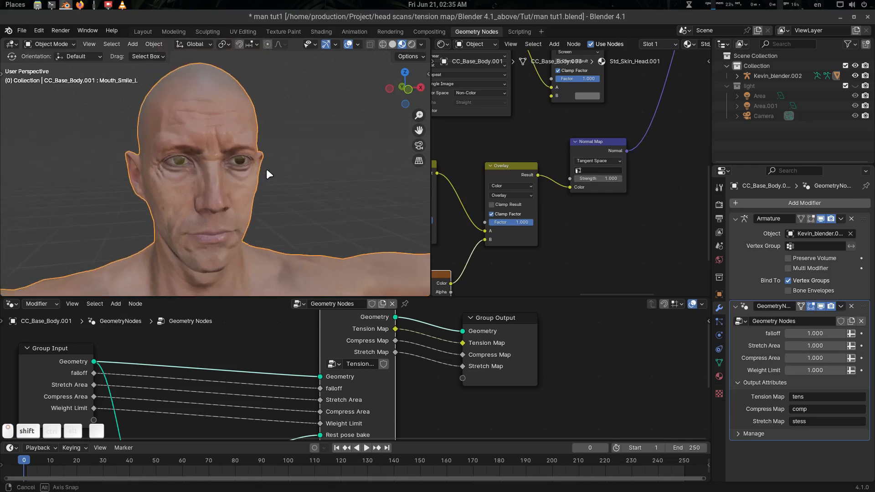
middle_click_drag(672, 72, 595, 174, "shift")
scroll(625, 166, "down", 5)
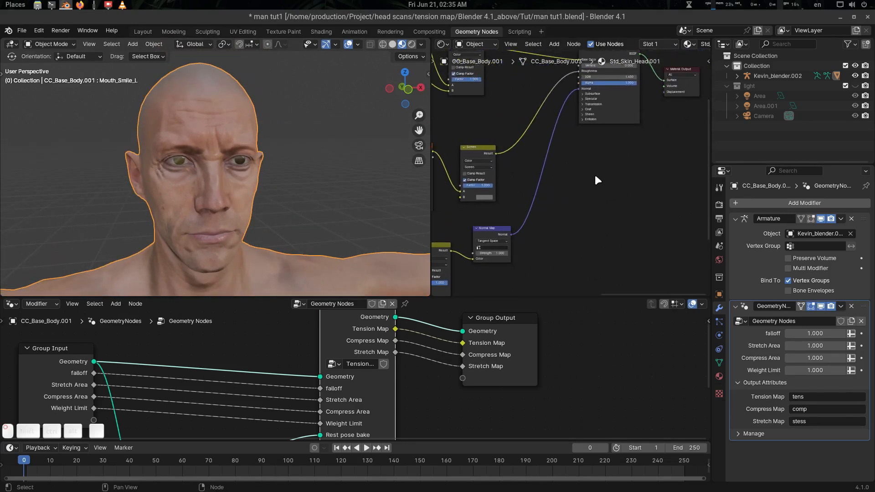
Add an Attribute node to the skin shader and center it in view.
key("shift+a")
type("attr")
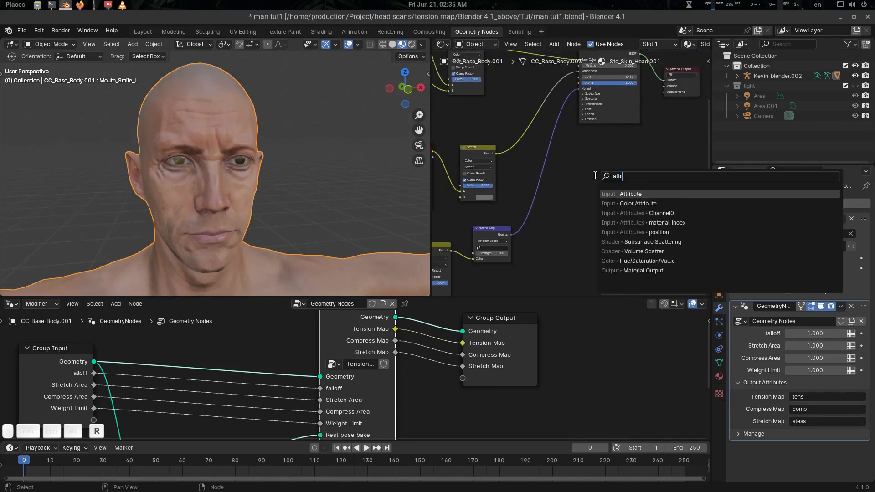
key("Return")
left_click(595, 174)
scroll(628, 217, "up", 5)
middle_click_drag(628, 217, 570, 182)
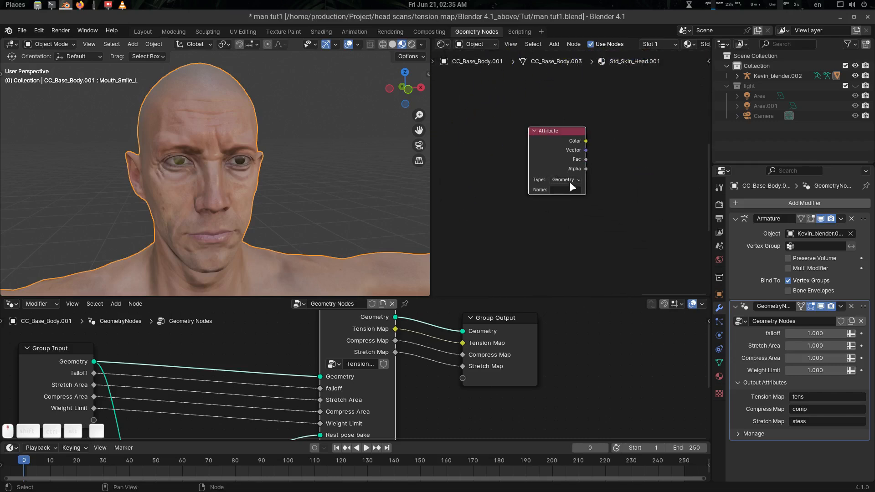
scroll(570, 182, "up", 6)
middle_click_drag(619, 202, 650, 205)
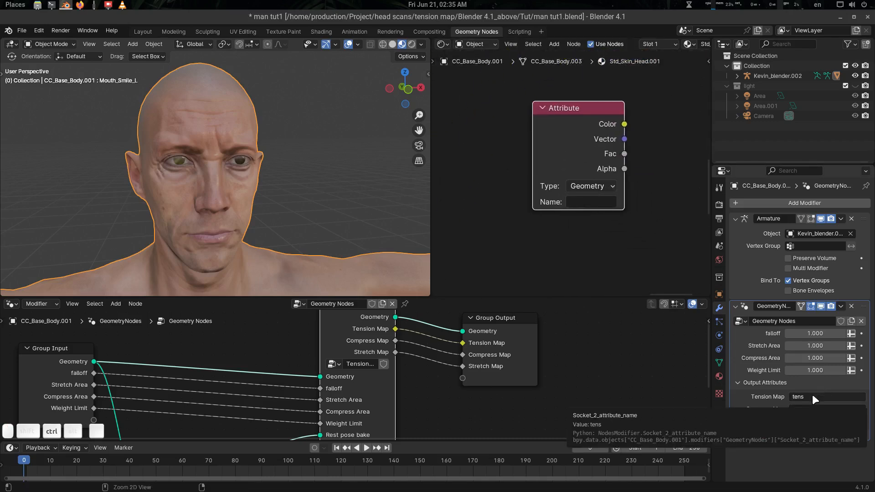
Paste tens as the Attribute node's name, preview its Color turning the head black, and show the shape keys.
key("ctrl+c")
key("ctrl+v")
middle_click_drag(650, 191, 612, 226)
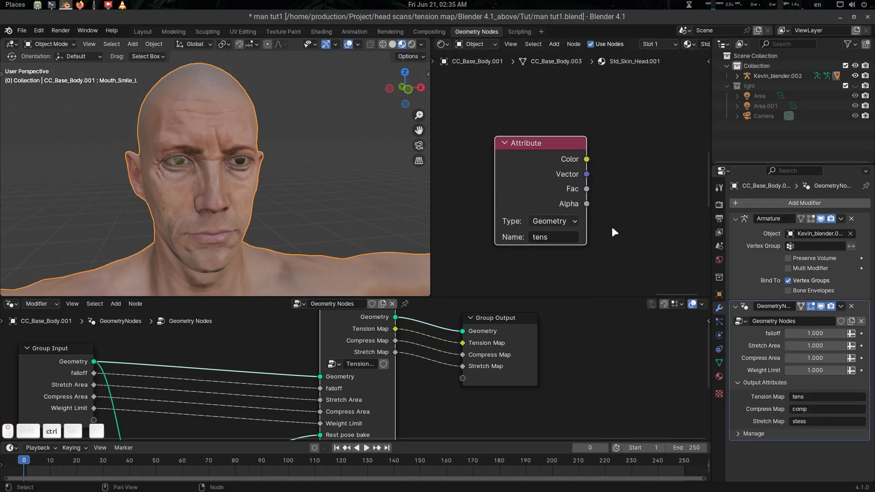
left_click(561, 148, "ctrl+shift")
middle_click_drag(241, 205, 324, 198)
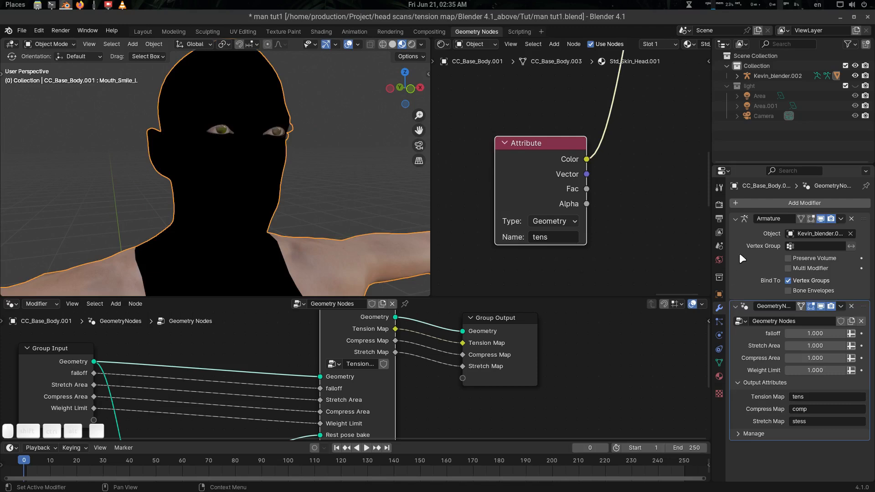
left_click(719, 363)
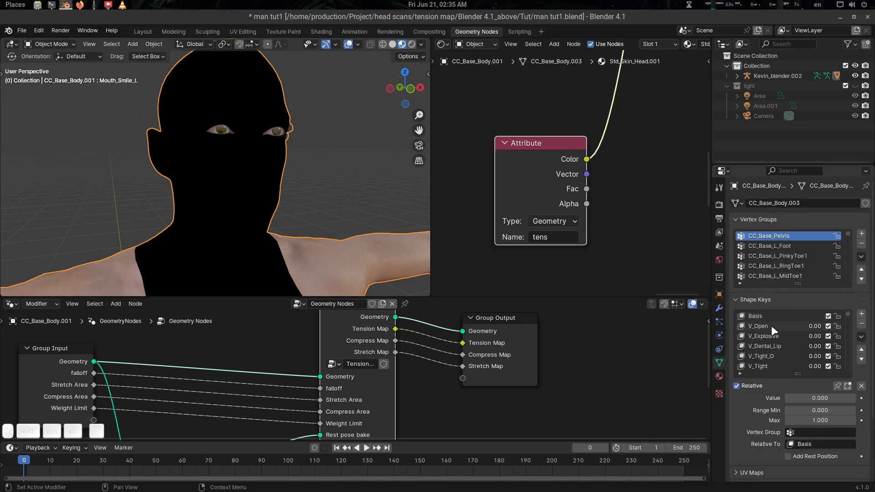
Play the animation, then set the current frame to 20.
scroll(772, 326, "down", 4)
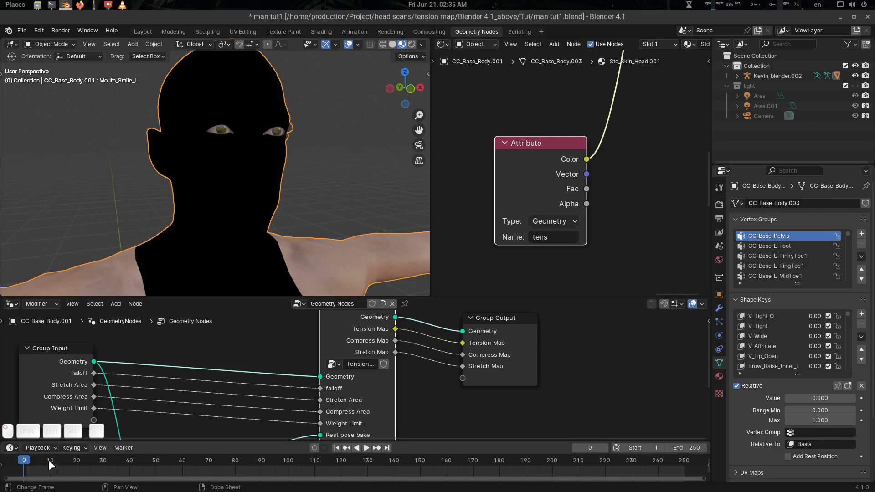
key("space")
left_click_drag(71, 466, 75, 465)
left_click(78, 460)
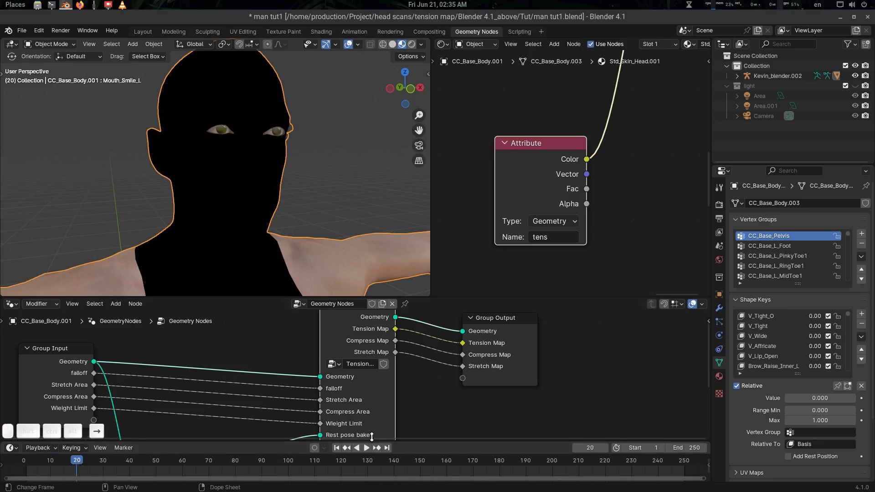
Preview the skin shader node to return the head to normal skin shading.
scroll(773, 333, "down", 1)
scroll(773, 335, "down", 11)
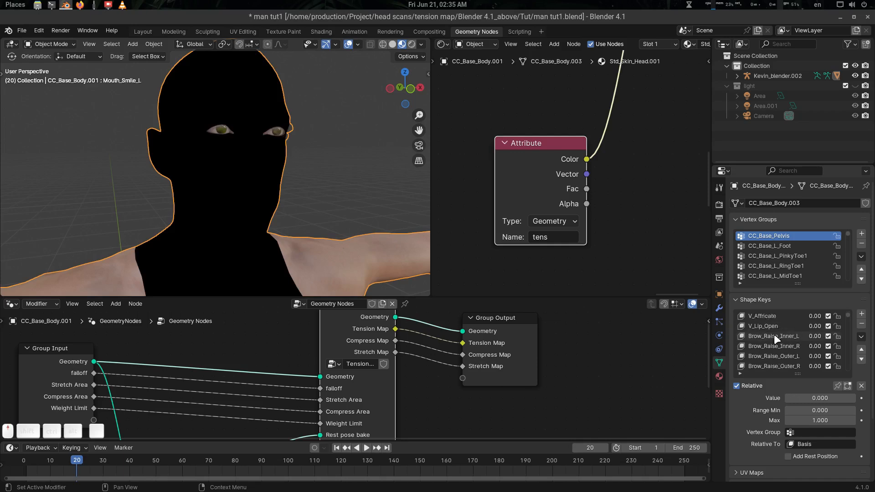
scroll(774, 334, "down", 1)
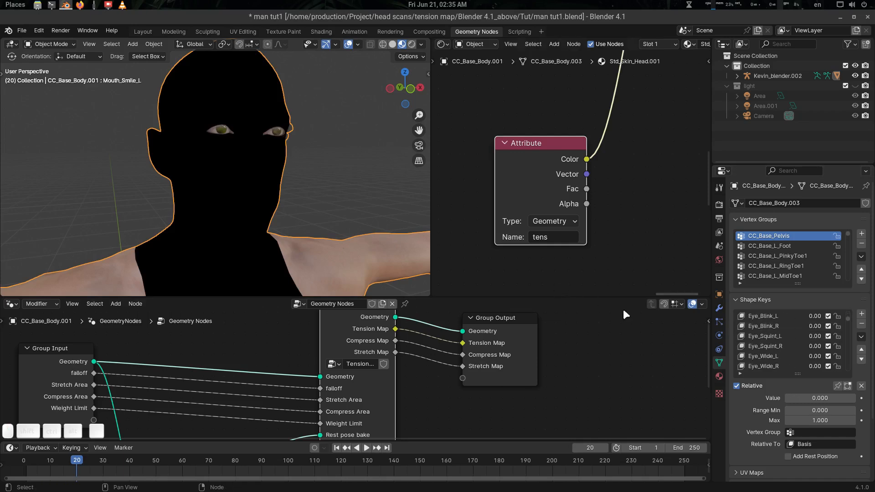
scroll(588, 182, "down", 1)
scroll(586, 182, "down", 3)
middle_click_drag(611, 136, 603, 192)
left_click(532, 155, "ctrl+shift")
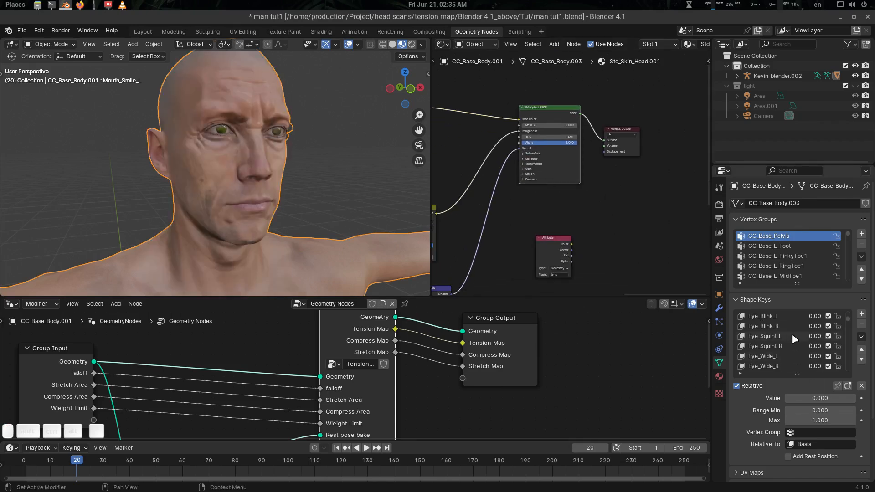
scroll(784, 333, "down", 2)
scroll(785, 336, "down", 10)
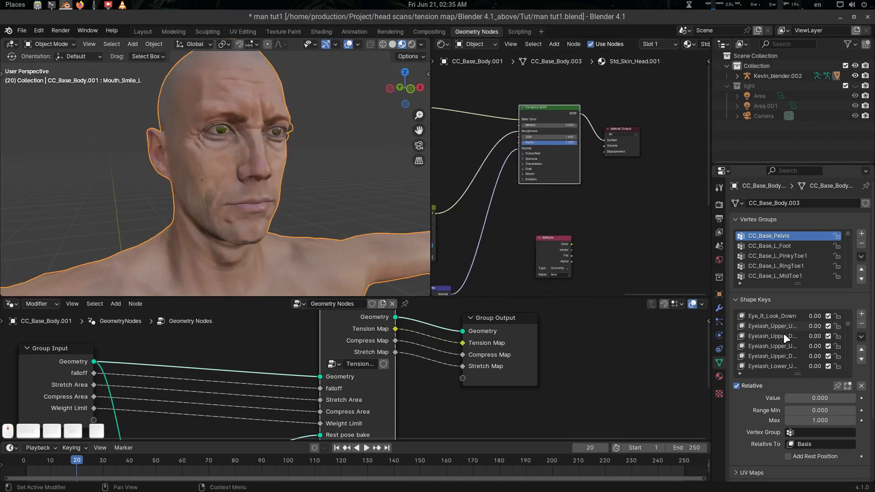
scroll(784, 333, "down", 6)
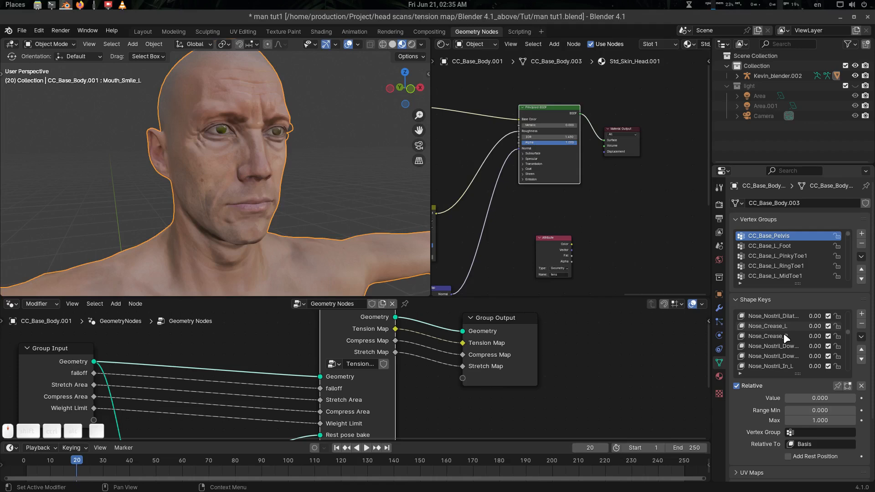
Filter the shape key list by 'smil' to show only the smile keys.
left_click(740, 374)
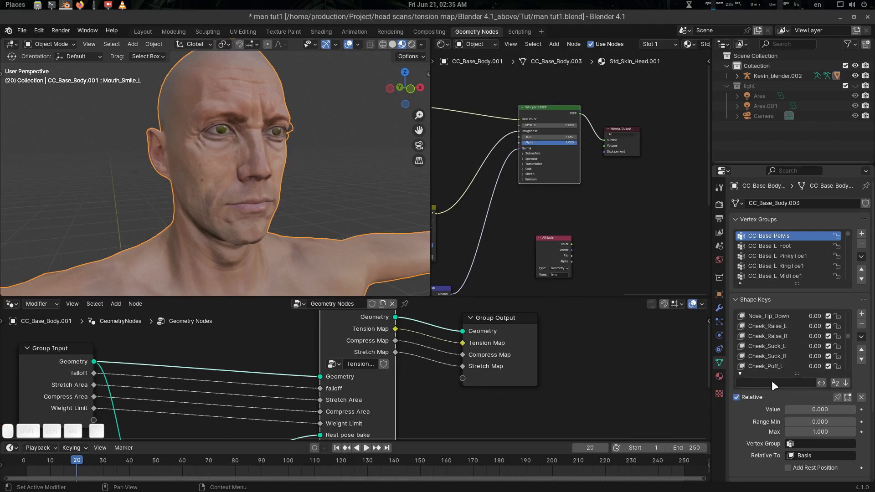
left_click(772, 382)
type("smil")
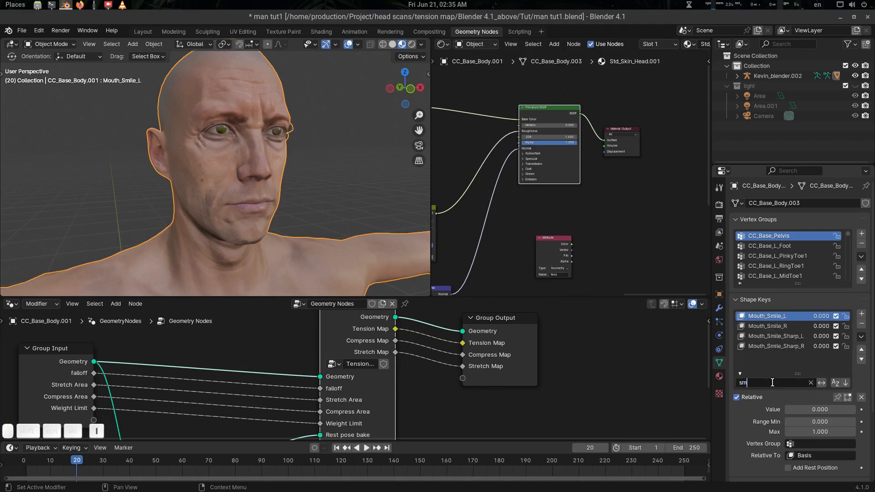
key("Return")
Keyframe Mouth_Smile_L and Mouth_Smile_R at 0 on frame 20.
key("i")
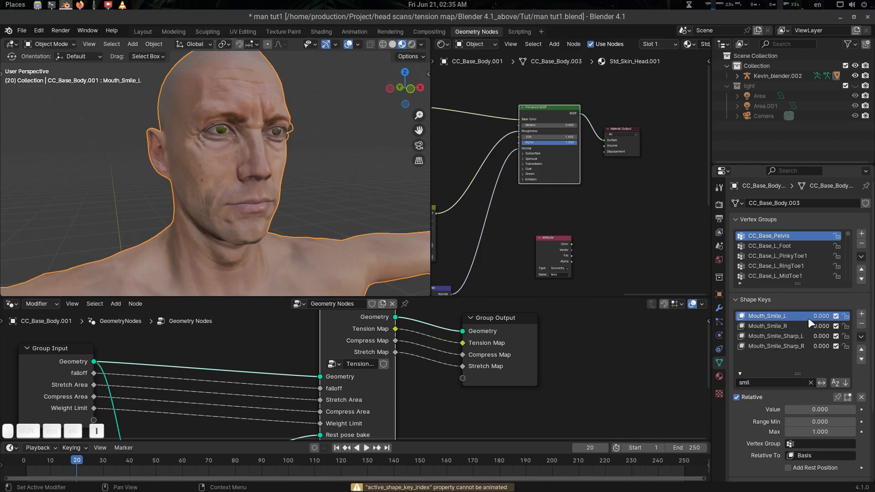
key("i")
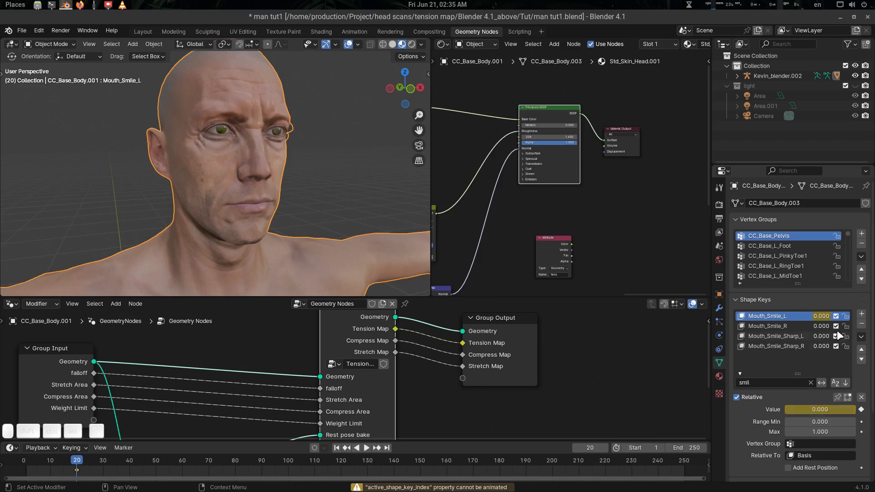
left_click(797, 326)
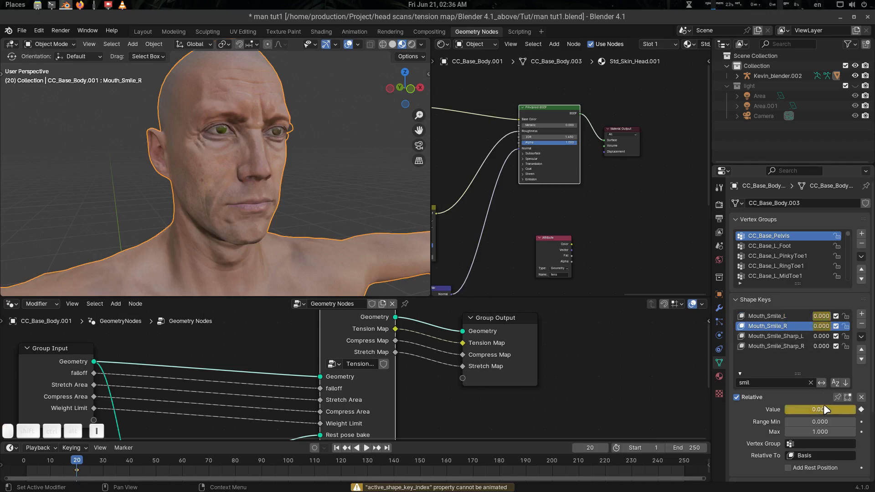
key("i")
At frame 30, set Mouth_Smile_R and Mouth_Smile_L to 1 and keyframe both.
key("Right")
key("Right")
key("Right")
key("Right")
key("Right")
key("Right")
key("Right")
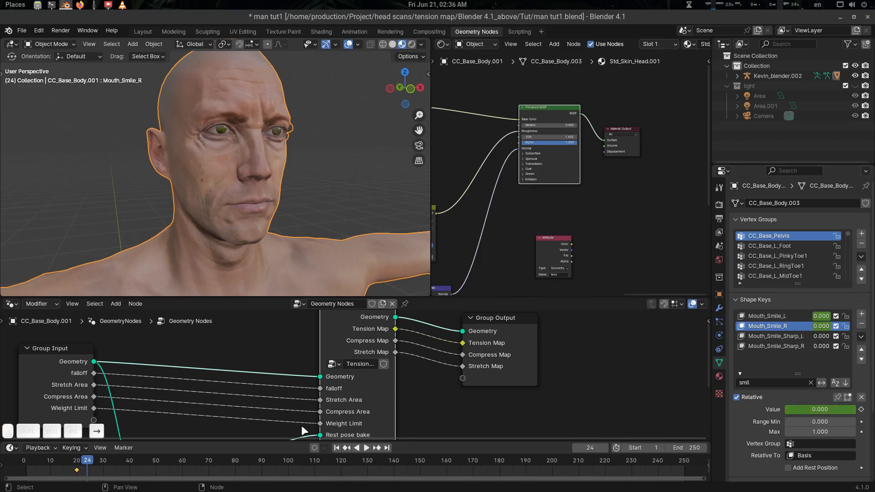
key("Right")
key("Right")
key("Right")
left_click(819, 410)
type("1")
key("Return")
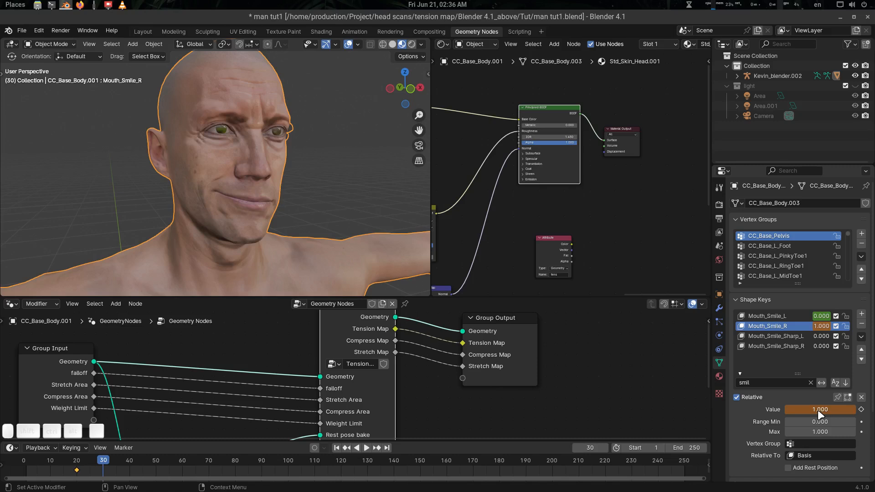
key("i")
left_click(822, 316)
type("1")
key("Return")
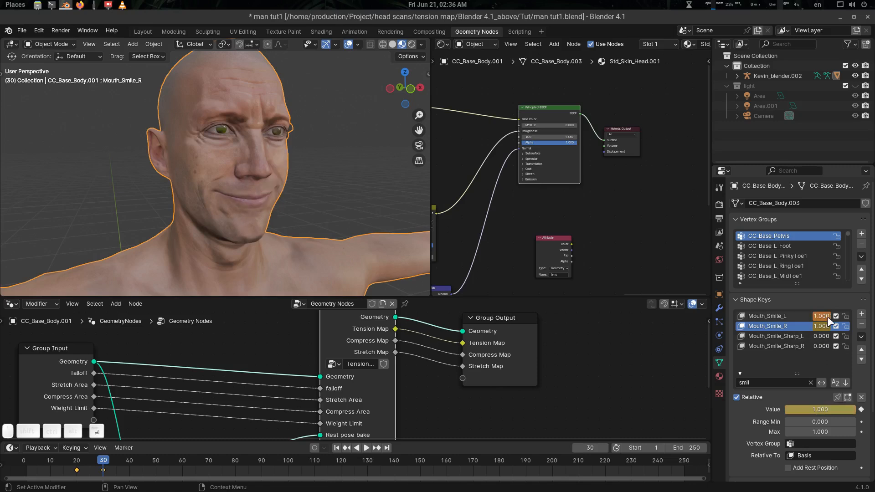
key("i")
middle_click_drag(401, 204, 376, 203)
Preview the tens tension Attribute node as red and green on the smiling head.
scroll(227, 205, "up", 5)
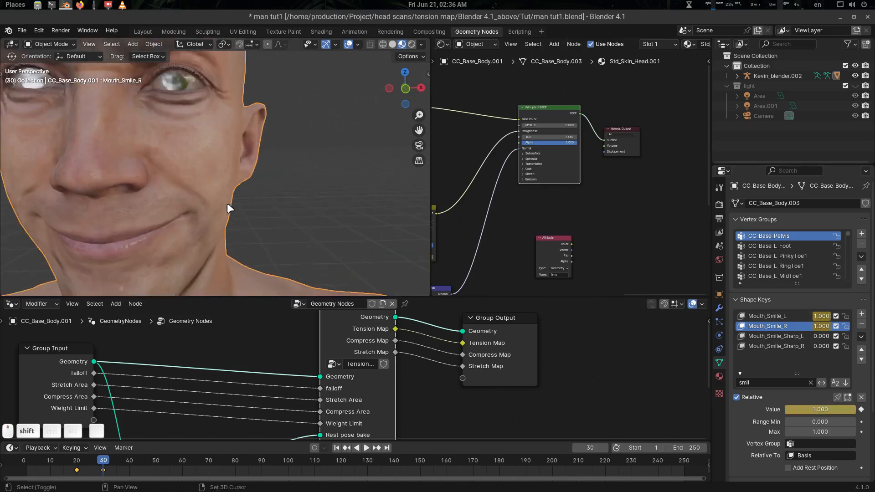
middle_click_drag(227, 203, 319, 205, "shift")
scroll(597, 231, "up", 3)
middle_click_drag(598, 231, 598, 190)
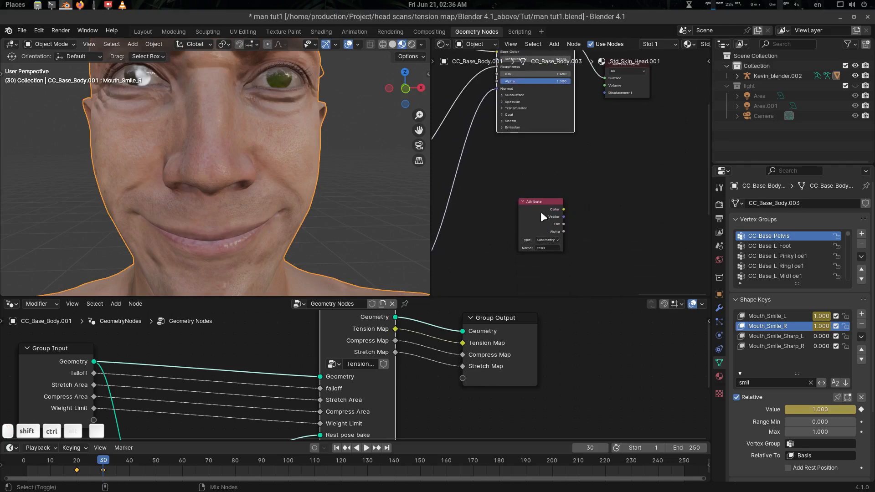
left_click(543, 217, "ctrl+shift")
scroll(291, 197, "down", 4)
mouse_move(291, 197)
middle_mouse_down()
mouse_move(207, 191)
mouse_move(308, 202)
middle_mouse_up()
scroll(295, 194, "up", 4)
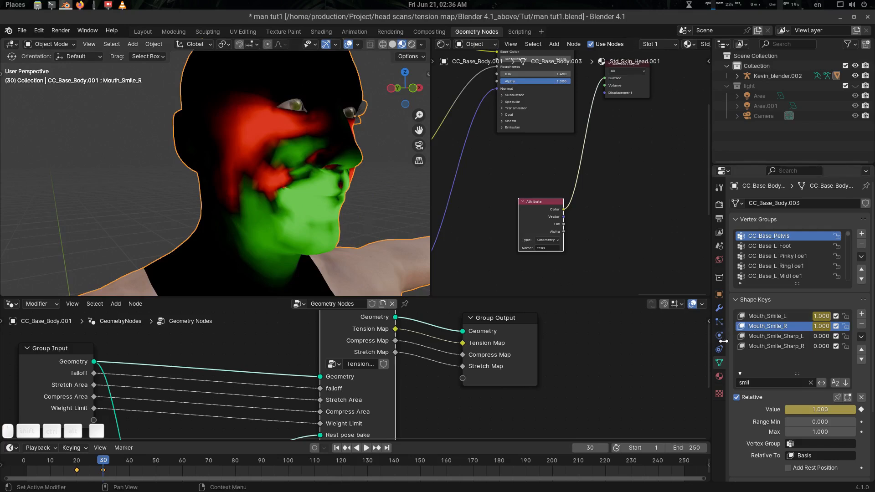
Test lowering the tension modifier's Falloff, then undo back to 1.000 values.
left_click(720, 308)
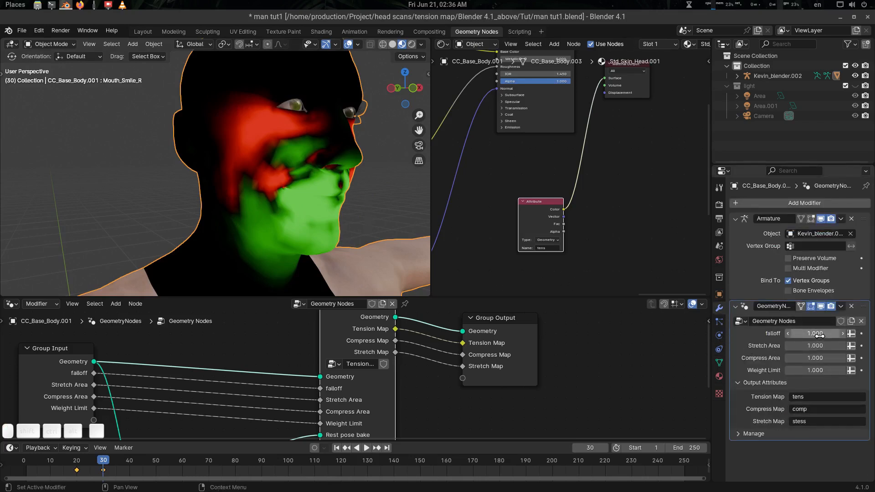
left_click_drag(820, 335, 779, 371)
key("ctrl+z")
key("ctrl+z")
key("ctrl+z")
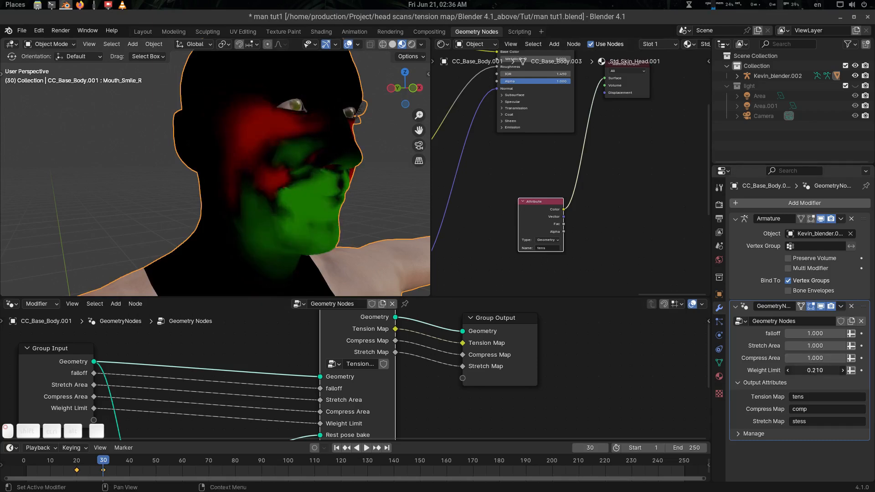
key("ctrl+z")
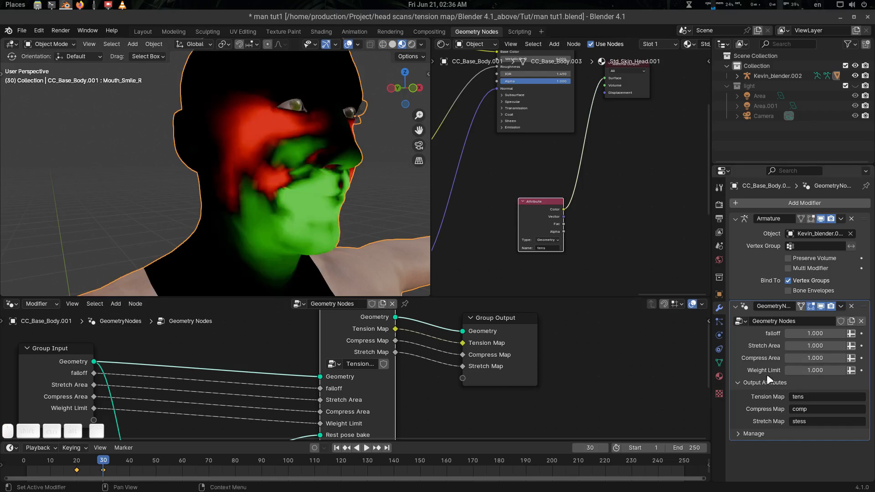
Duplicate the tens Attribute node twice and name the copies comp and stess.
scroll(596, 219, "up", 3)
left_click_drag(538, 198, 517, 145)
key("shift+d")
left_click(551, 238)
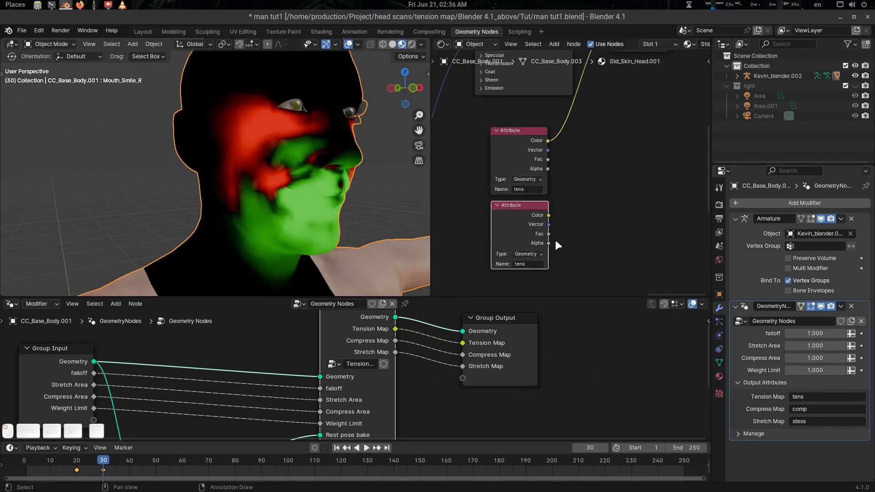
middle_click_drag(604, 197, 598, 145)
key("shift+d")
left_click(532, 259)
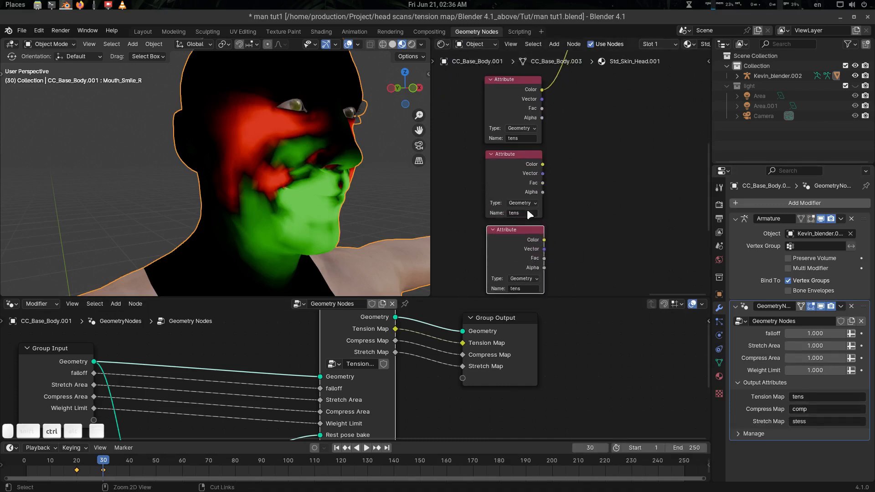
type("comp")
key("ctrl+c")
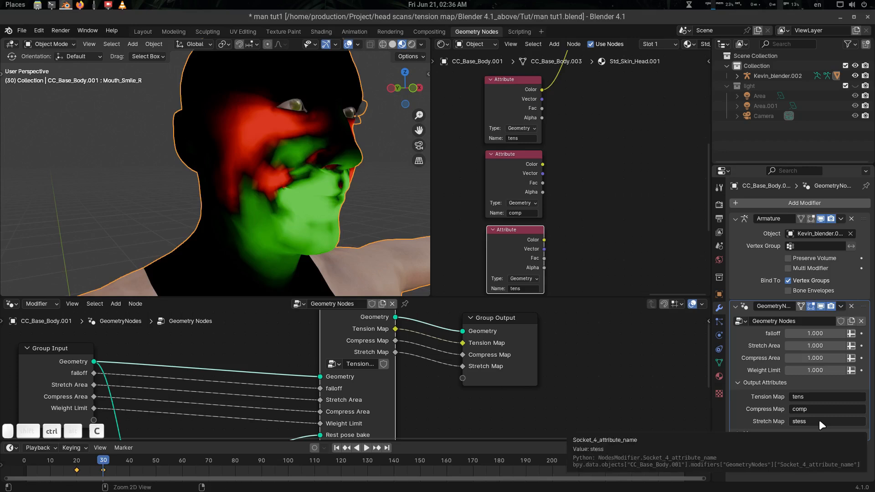
key("ctrl+v")
key("ctrl+v")
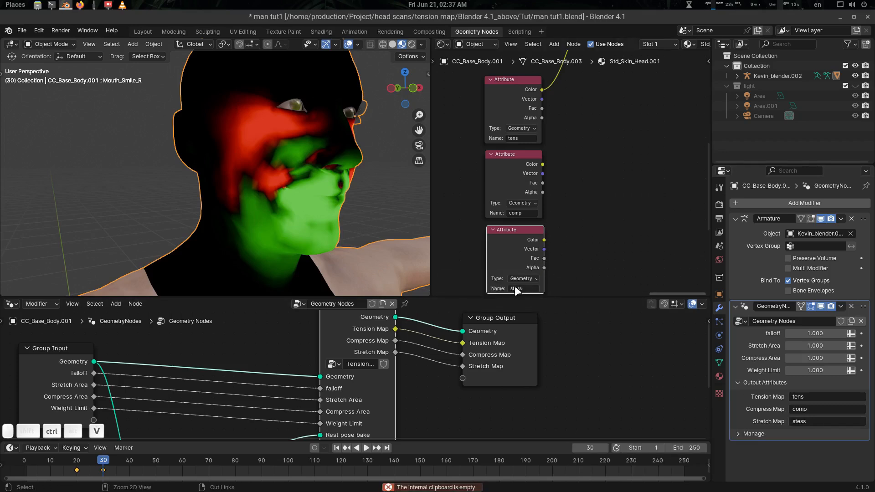
Preview the comp, stess, and then tens attributes on the head.
left_click(508, 171, "ctrl+shift")
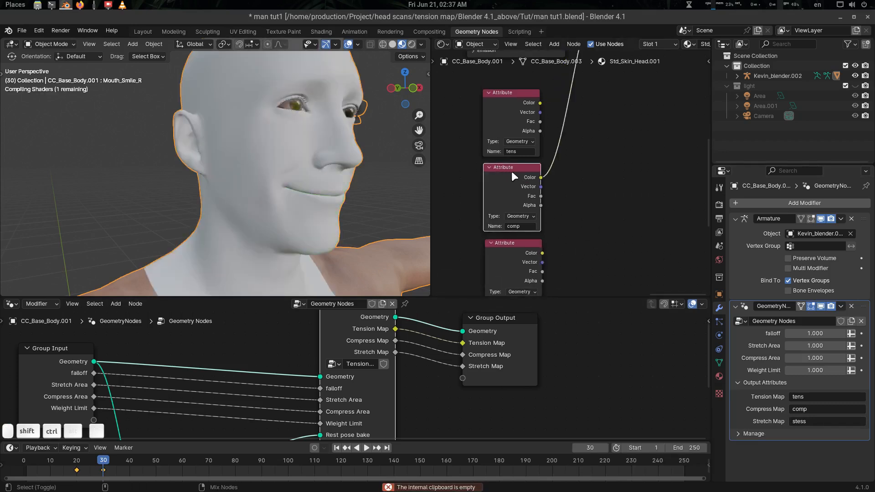
middle_click_drag(283, 176, 256, 180)
left_click(514, 248, "ctrl+shift")
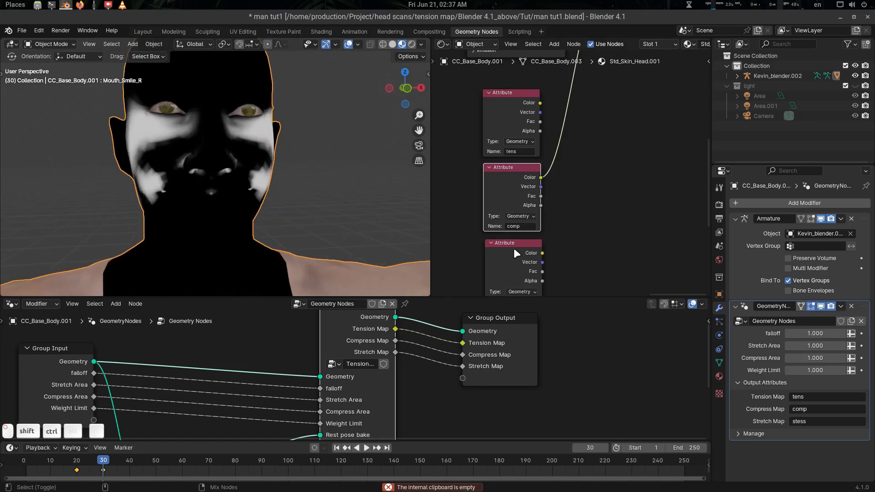
middle_click_drag(516, 250, 546, 239)
middle_click_drag(256, 210, 292, 208)
scroll(570, 194, "down", 3)
middle_click_drag(617, 180, 600, 219)
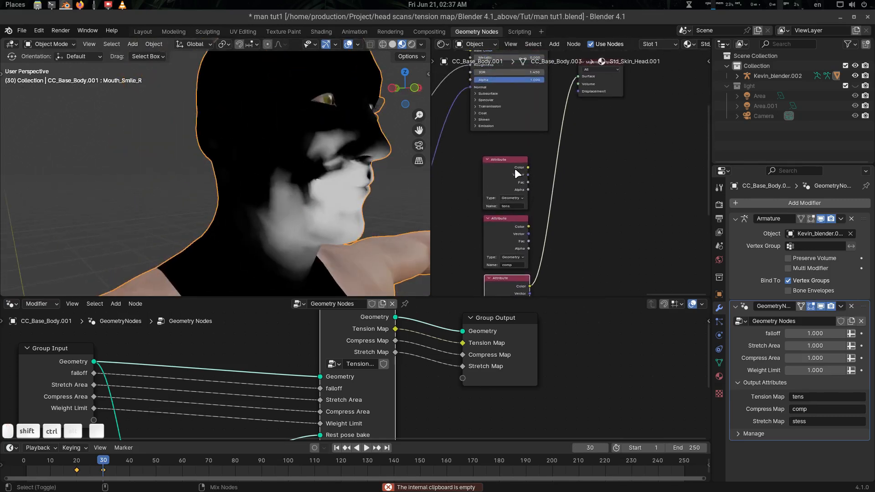
left_click(515, 170, "ctrl+shift")
Preview the skin shader node again to restore normal shading on the head.
scroll(591, 168, "down", 4)
middle_click_drag(593, 171, 575, 236)
middle_click_drag(601, 202, 674, 207)
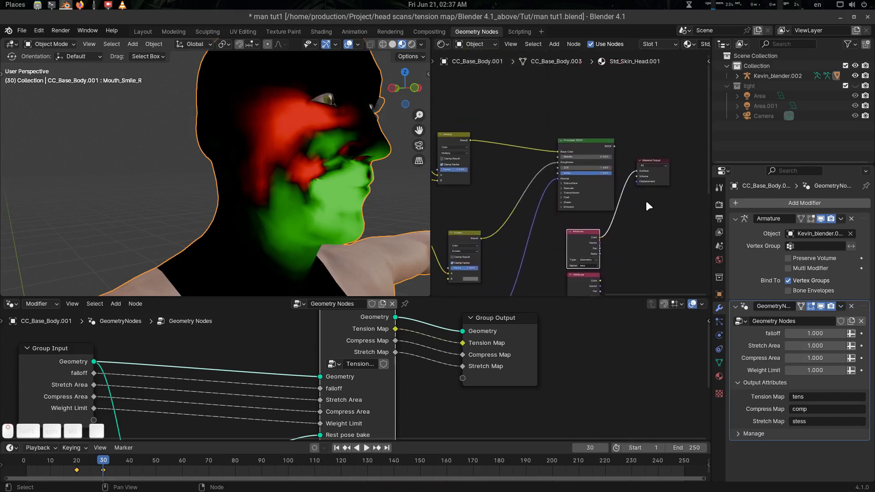
left_click(593, 142, "ctrl+shift")
scroll(569, 189, "up", 3)
middle_click_drag(560, 199, 660, 129)
scroll(576, 207, "down", 4)
middle_click_drag(585, 196, 606, 184)
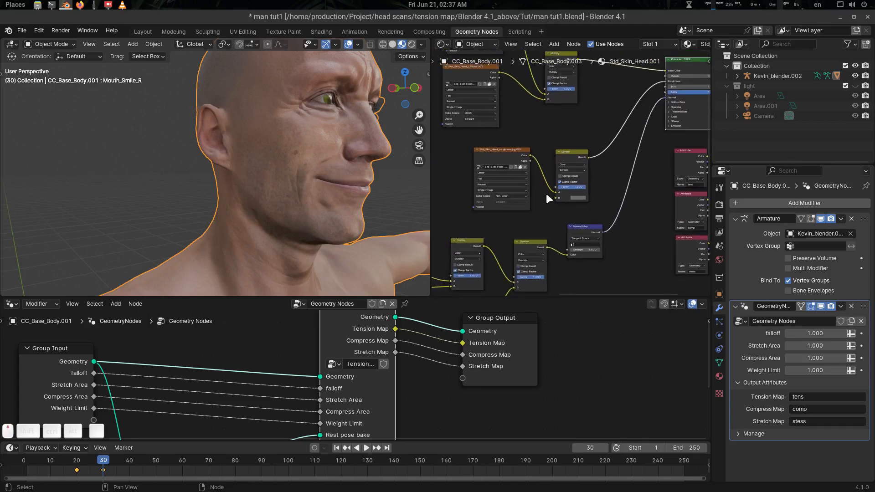
Play and scrub the animation to watch the smile form.
scroll(546, 194, "up", 1)
key("shift+ctrl+space")
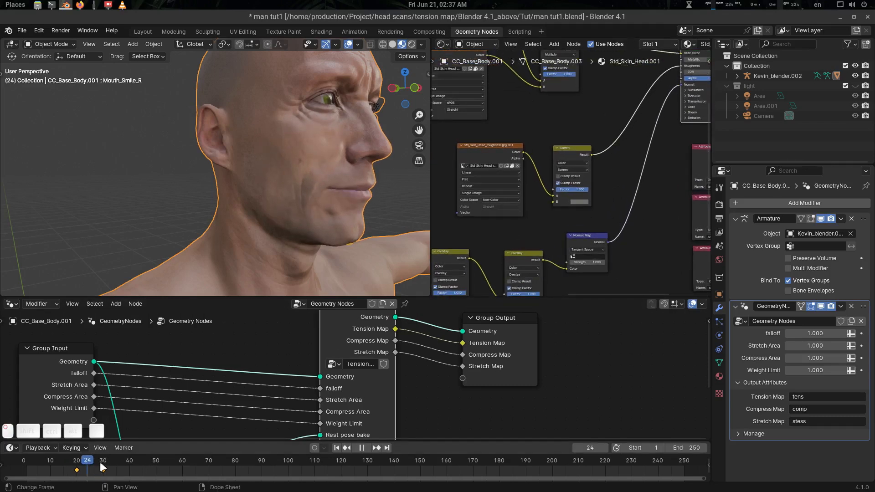
left_click_drag(100, 464, 96, 466)
middle_click_drag(285, 231, 255, 190)
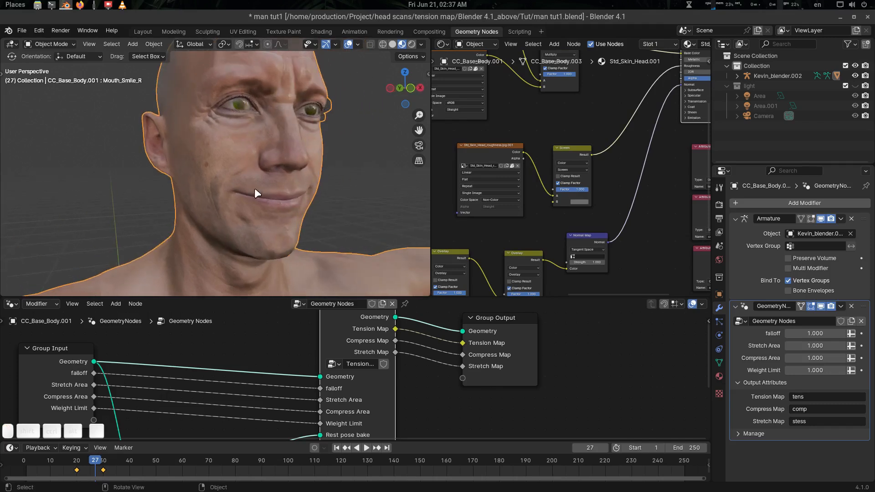
Reposition the stess and comp Attribute nodes in the shader graph.
middle_click_drag(586, 226, 568, 174)
middle_click_drag(621, 152, 588, 156)
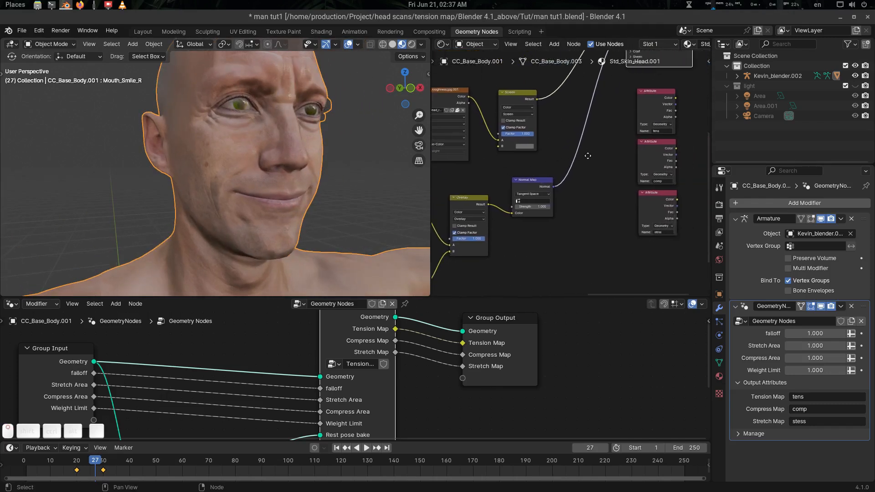
scroll(576, 174, "up", 2)
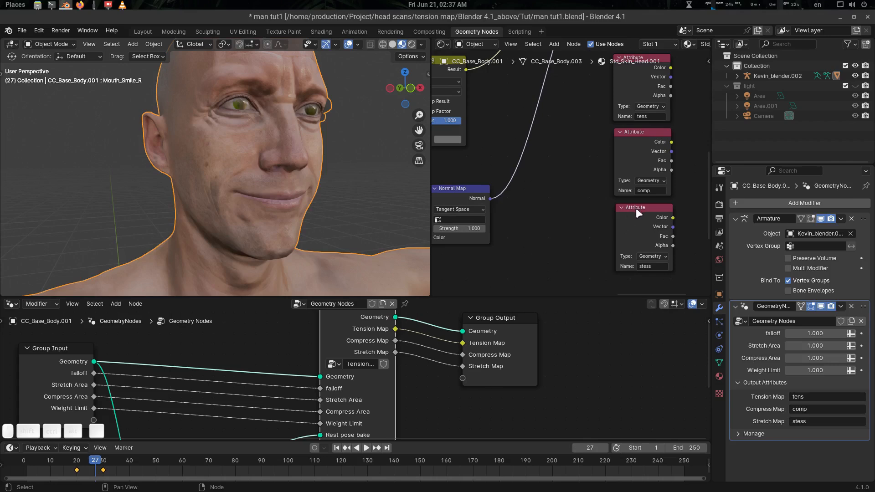
left_click_drag(636, 208, 651, 214)
left_click_drag(647, 133, 635, 139)
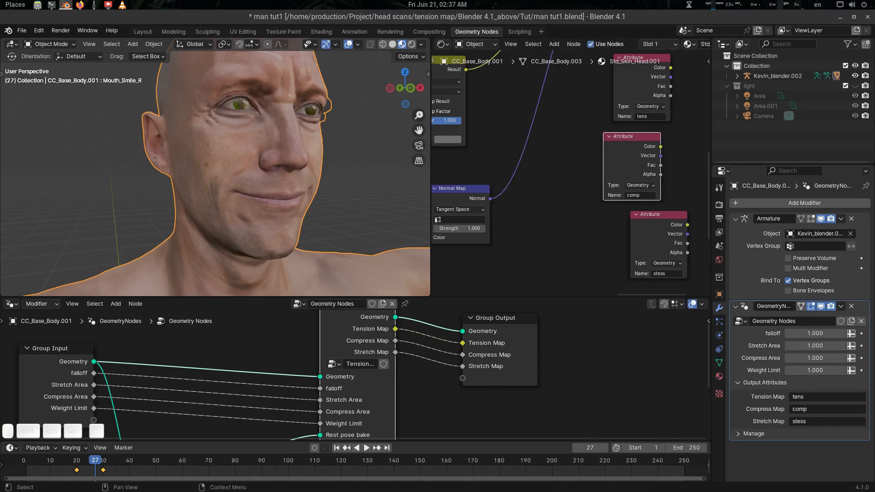
middle_click_drag(601, 208, 631, 190)
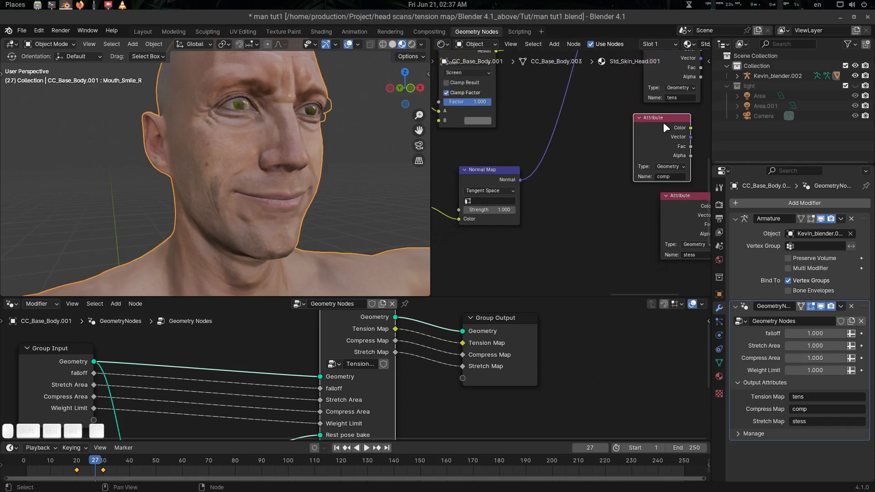
left_click_drag(663, 123, 521, 235)
middle_click_drag(514, 236, 614, 197)
left_click_drag(614, 198, 549, 244)
middle_click_drag(607, 213, 583, 197)
scroll(631, 175, "down", 3)
Arrange the Normal Map, comp Attribute, Std_Skin_Head_Normal.001 and second Overlay nodes side by side.
left_click_drag(583, 126, 635, 108)
left_click_drag(559, 214, 514, 251)
middle_click_drag(573, 257, 519, 248)
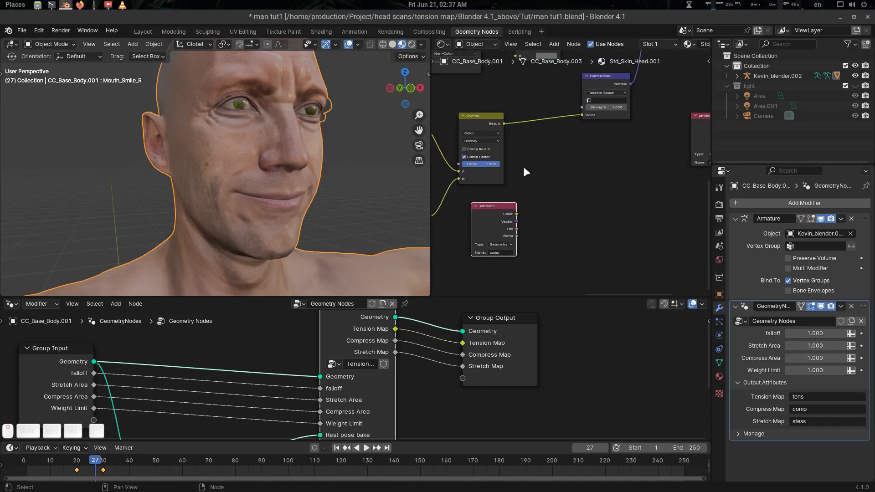
middle_click_drag(524, 169, 613, 182)
key("ctrl+space")
scroll(547, 196, "up", 4)
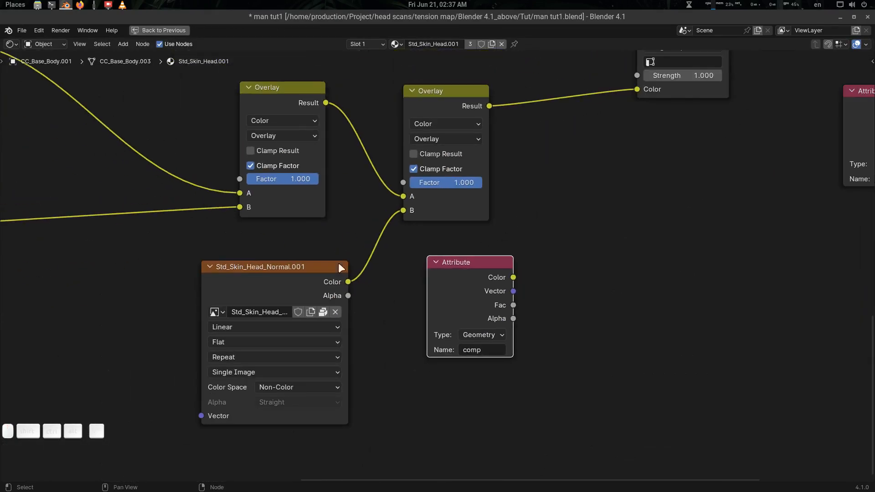
left_click_drag(338, 262, 325, 246)
left_click_drag(441, 151, 487, 145)
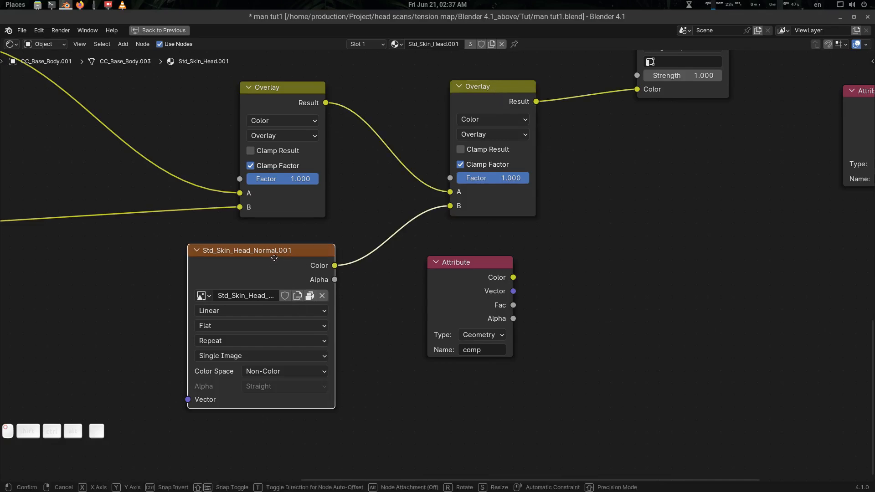
key("ctrl+space")
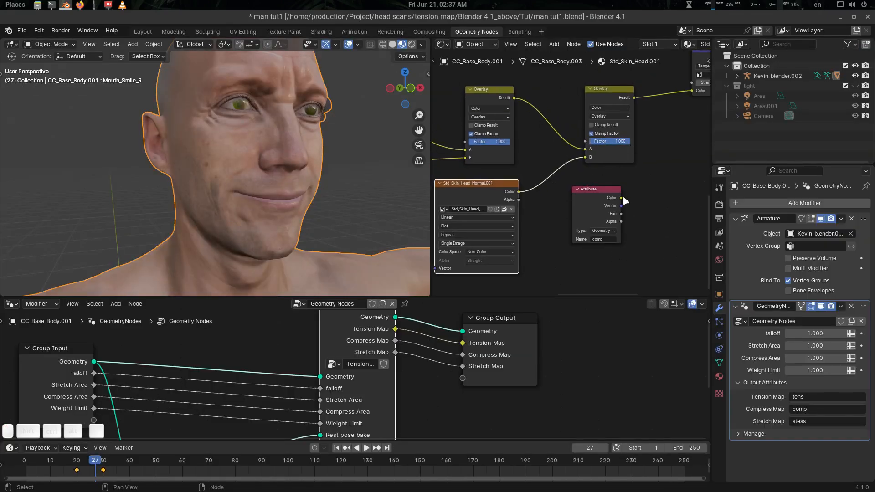
Link the comp Attribute's Color output to the second Overlay node's Factor.
left_click(621, 197)
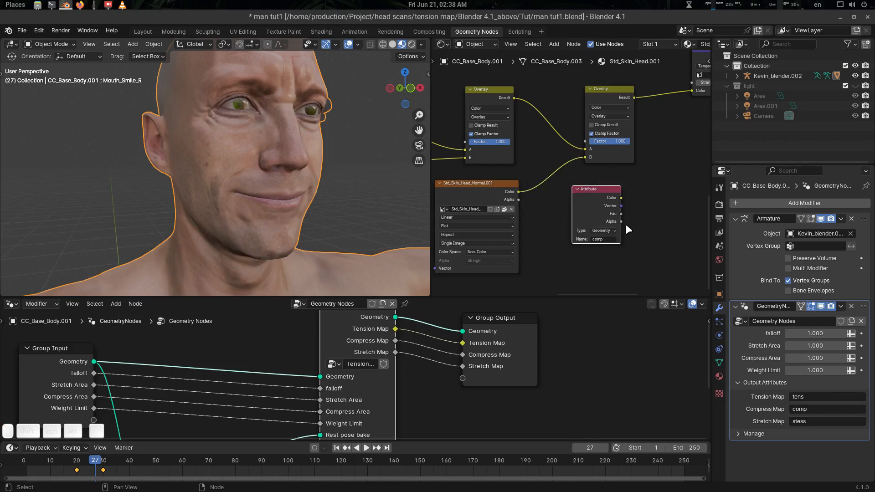
left_click_drag(620, 220, 585, 141)
left_click(621, 196)
left_click(633, 197)
mouse_move(301, 200)
middle_mouse_down()
mouse_move(280, 199)
mouse_move(296, 201)
middle_mouse_up()
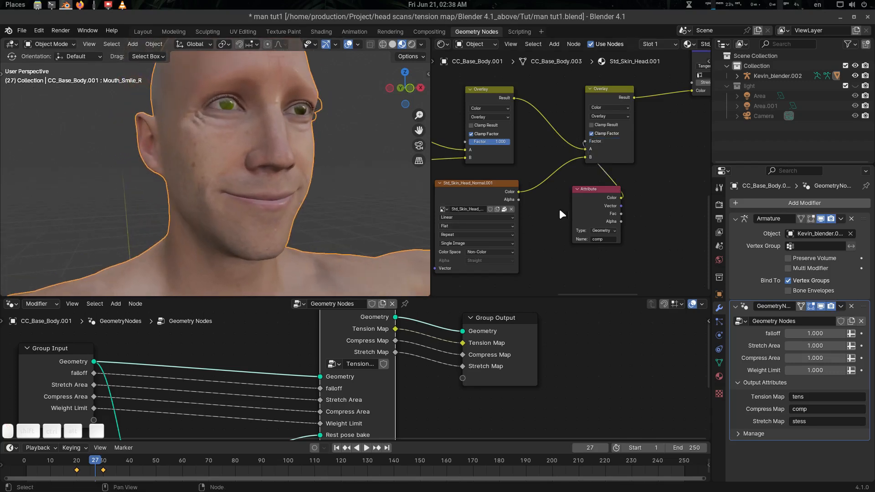
left_click(489, 191)
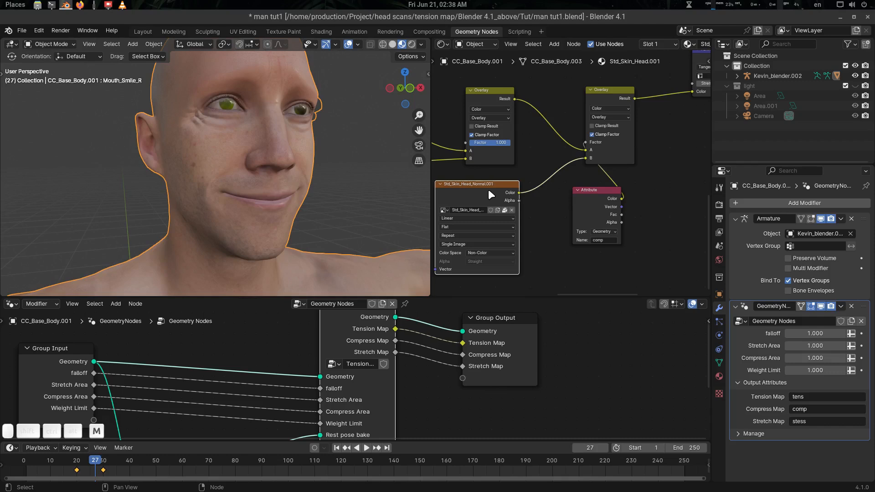
key("m")
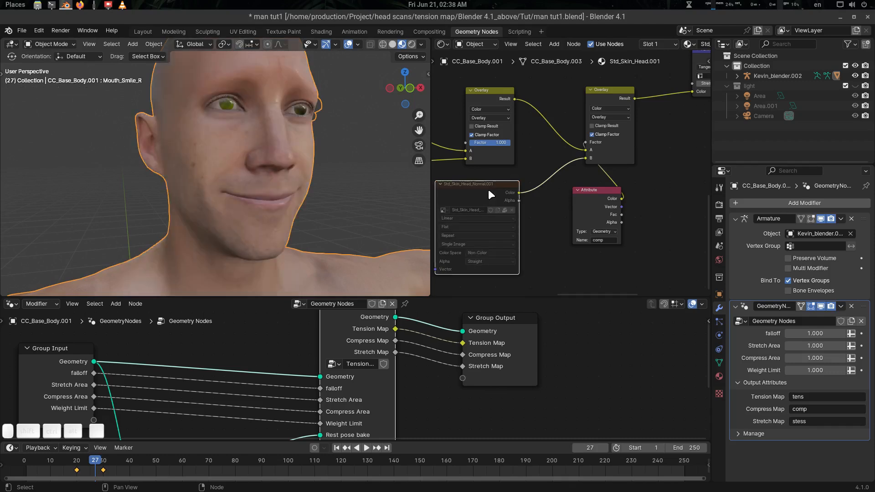
key("m")
key("m")
key("m")
key("m")
key("m")
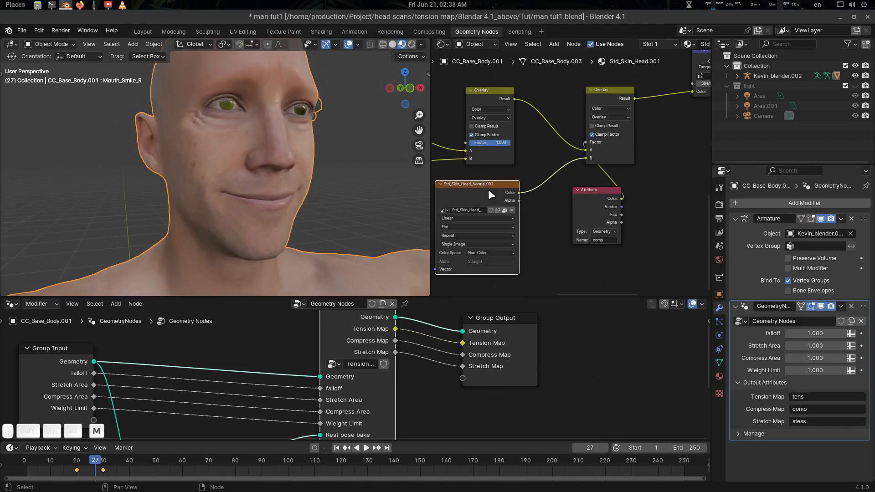
key("m")
key("m")
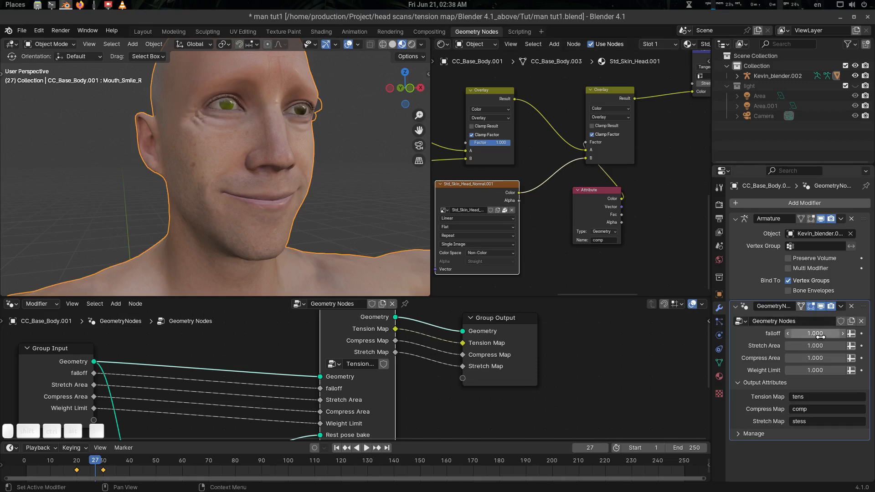
mouse_move(816, 333)
left_mouse_down()
mouse_move(788, 333)
mouse_move(816, 333)
left_mouse_up()
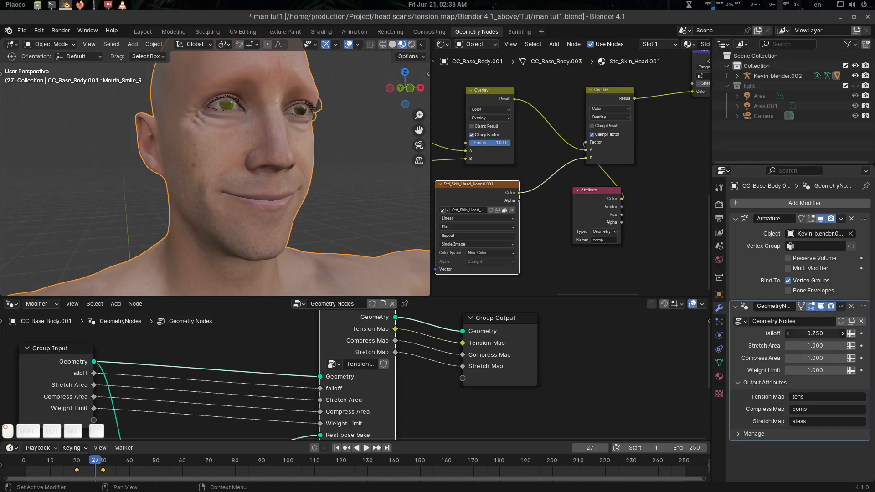
mouse_move(816, 333)
left_mouse_down()
mouse_move(803, 333)
mouse_move(834, 333)
left_mouse_up()
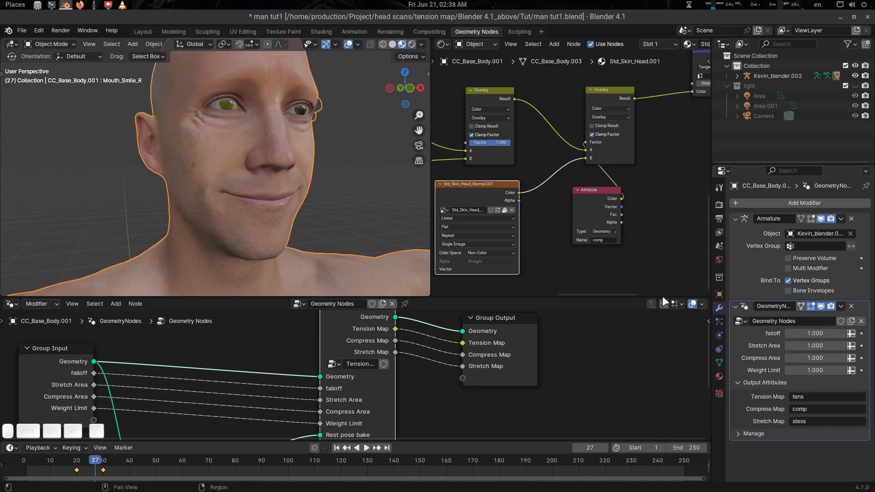
middle_click_drag(624, 202, 591, 231)
left_click_drag(563, 229, 551, 233)
scroll(613, 209, "down", 3)
middle_click_drag(620, 212, 568, 239)
scroll(606, 213, "down", 4)
middle_click_drag(611, 208, 609, 220)
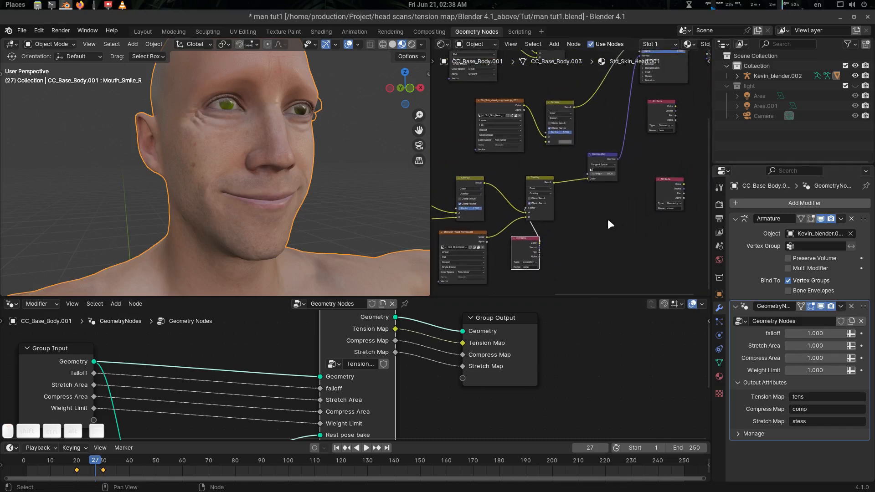
Show the shape keys, check the smile around frame 33, and return to frame 30.
left_click(719, 363)
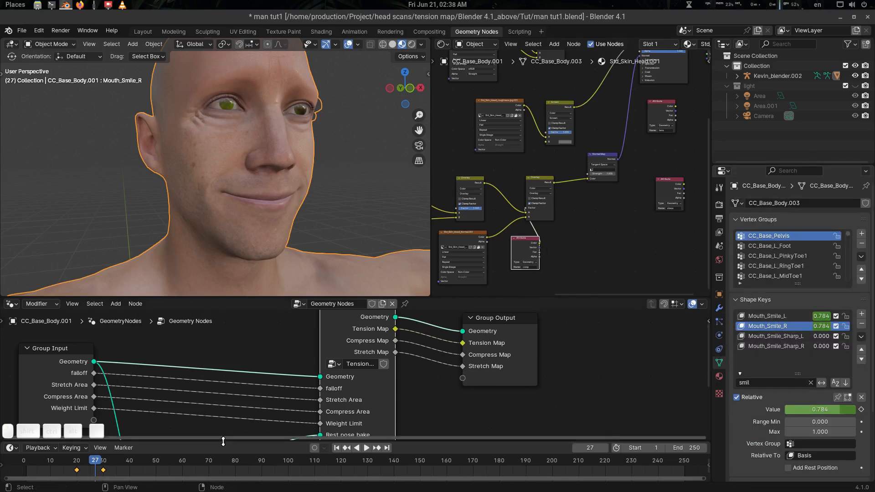
left_click(111, 464)
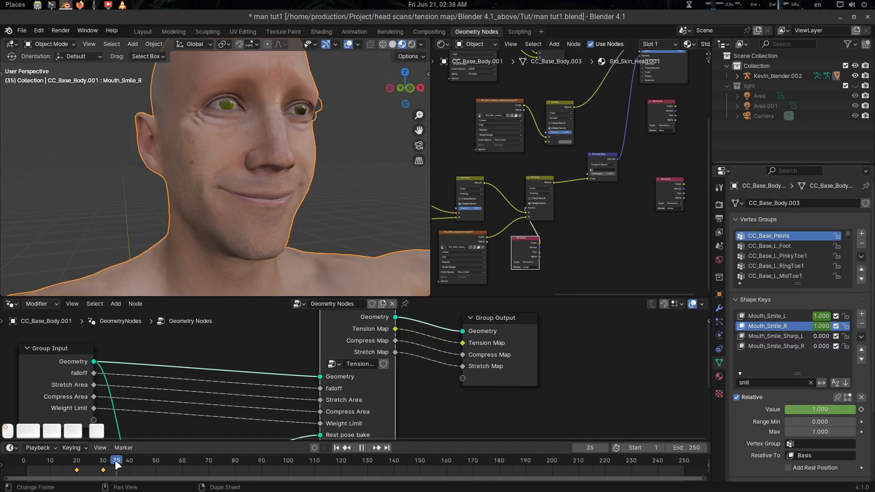
left_click_drag(127, 463, 127, 463)
key("Down")
key("Up")
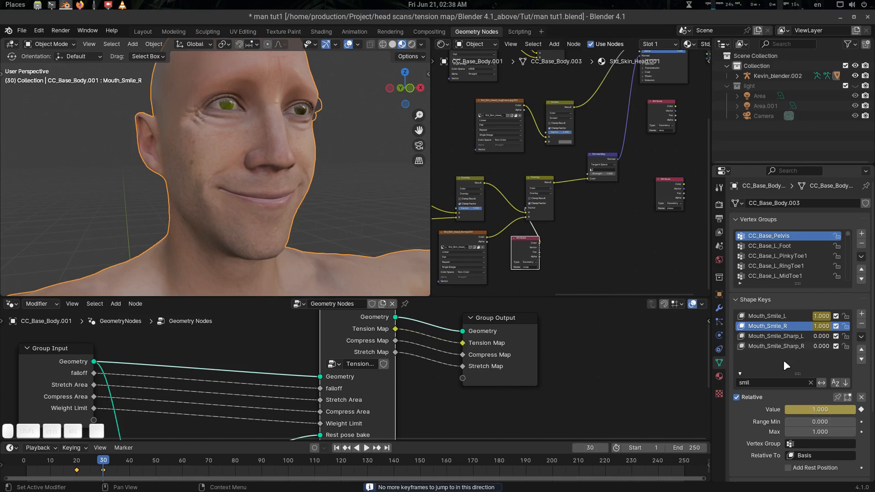
Change the shape key filter from 'smil' to 'eye'.
left_click(767, 383)
key("BackSpace")
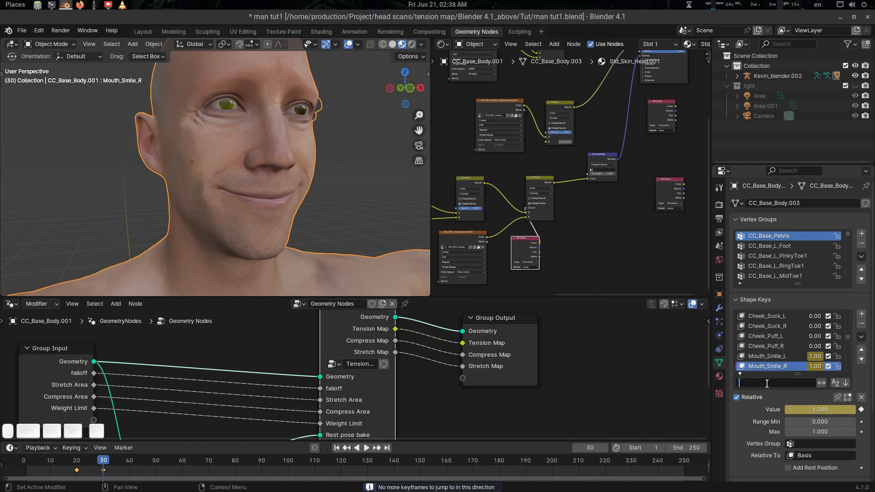
type("eye")
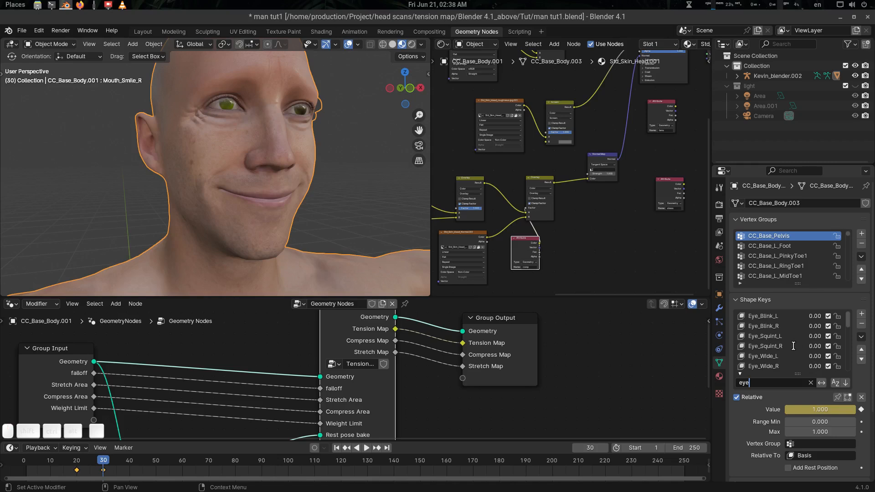
left_click(775, 348)
scroll(775, 348, "down", 2)
scroll(775, 349, "up", 1)
Keyframe Eye_Squint_L and Eye_Squint_R at 0 on frame 30.
left_click(775, 327)
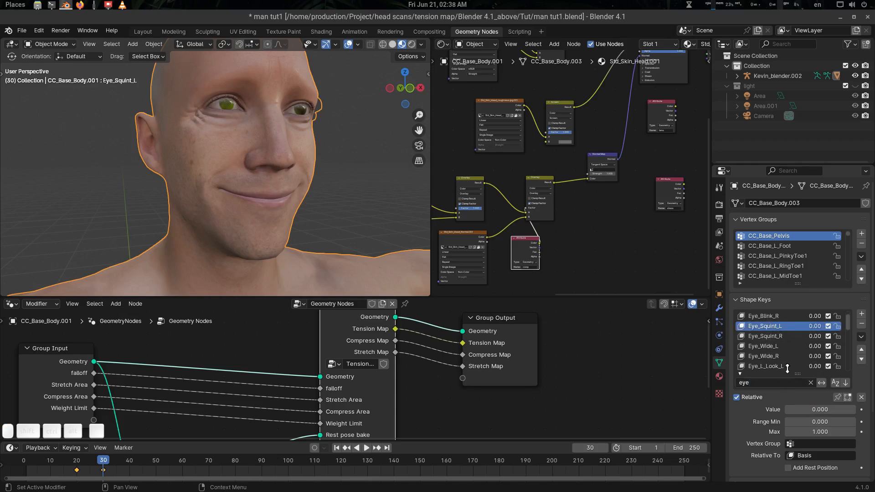
key("i")
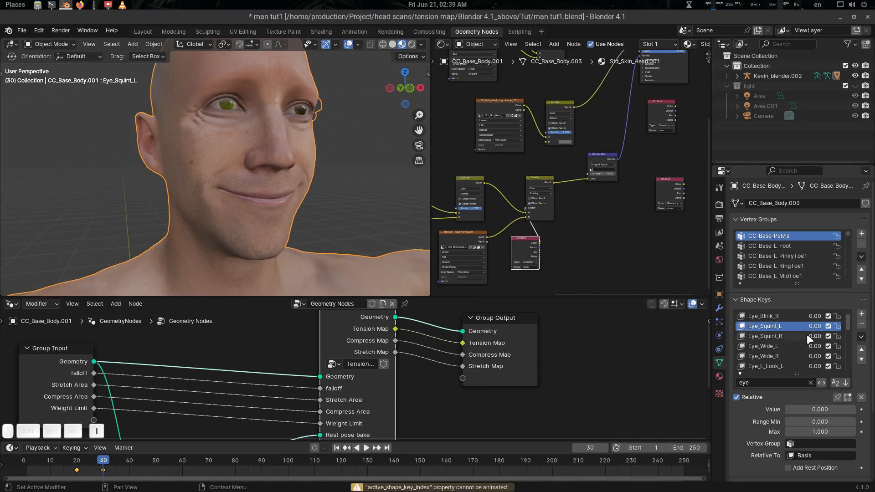
key("i")
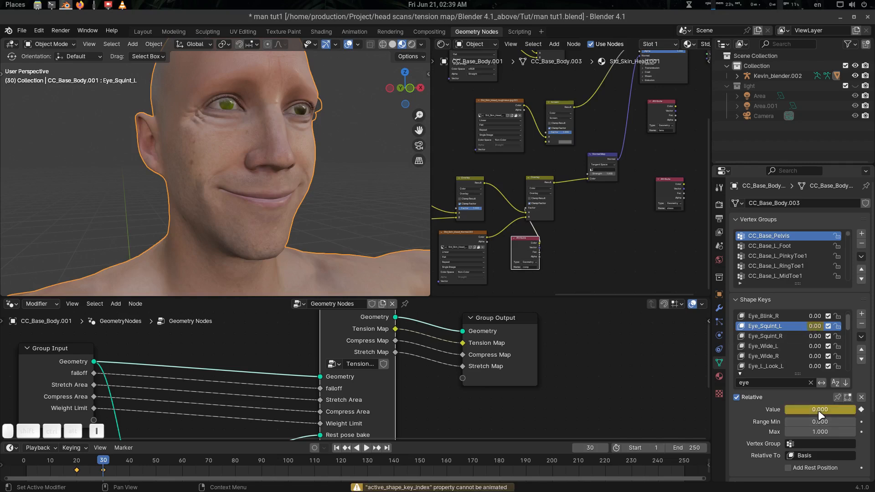
left_click(784, 336)
key("i")
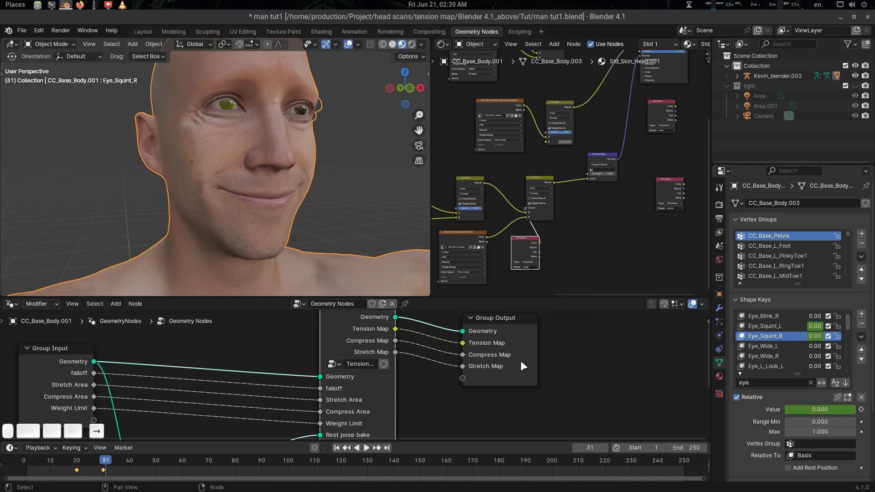
Raise both Eye_Squint keys to 1 at frame 38, keyframe them, and preview the squint.
key("Right")
key("Right")
key("Right")
key("Right")
key("Right")
key("Right")
key("Right")
key("Right")
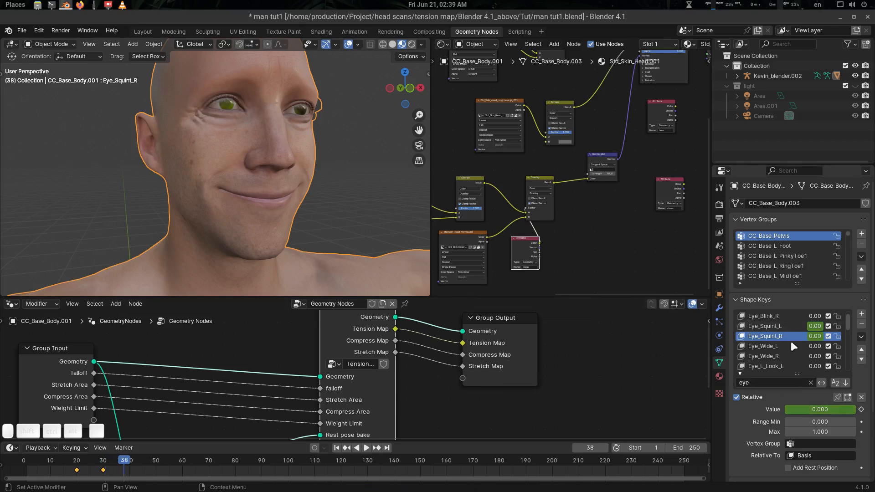
left_click_drag(813, 409, 836, 411)
key("i")
left_click(779, 327)
key("i")
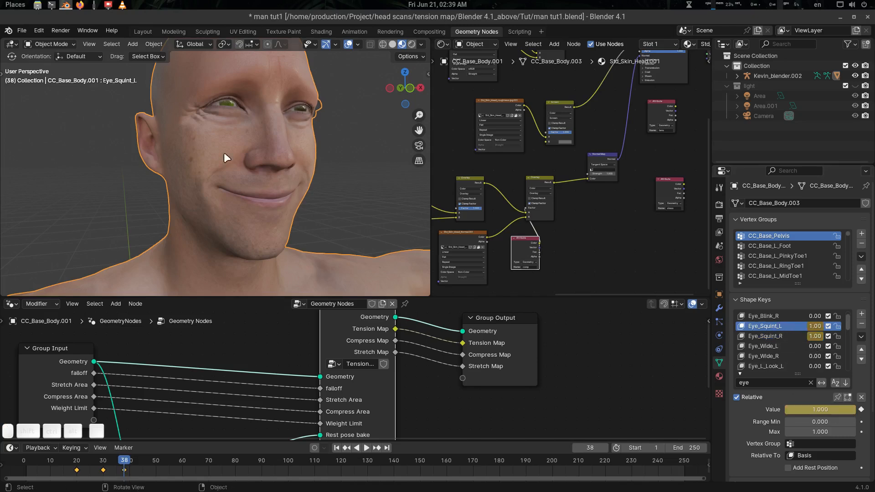
mouse_move(223, 152)
middle_mouse_down()
mouse_move(211, 155)
mouse_move(219, 161)
middle_mouse_up()
mouse_move(127, 463)
left_mouse_down()
mouse_move(56, 461)
mouse_move(114, 466)
left_mouse_up()
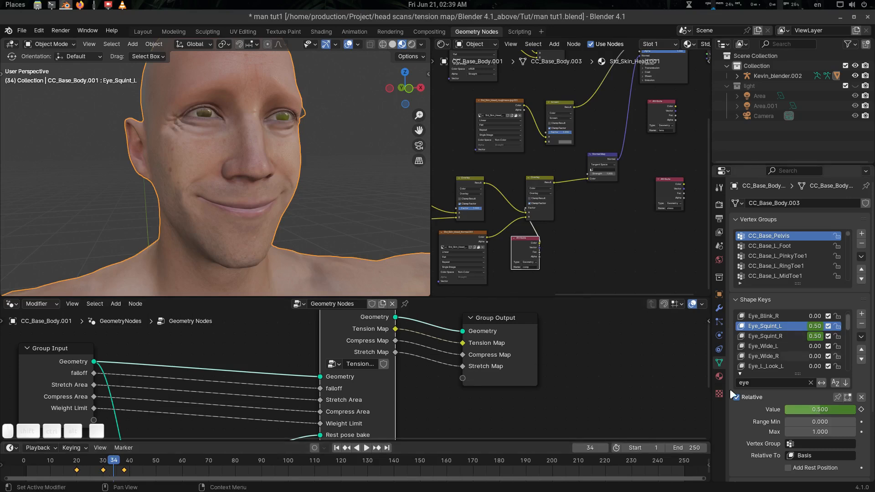
left_click(765, 383)
Filter by 'smile', set Mouth_Smile_L and Mouth_Smile_R back to 0, and keyframe them at frame 34.
type("smile")
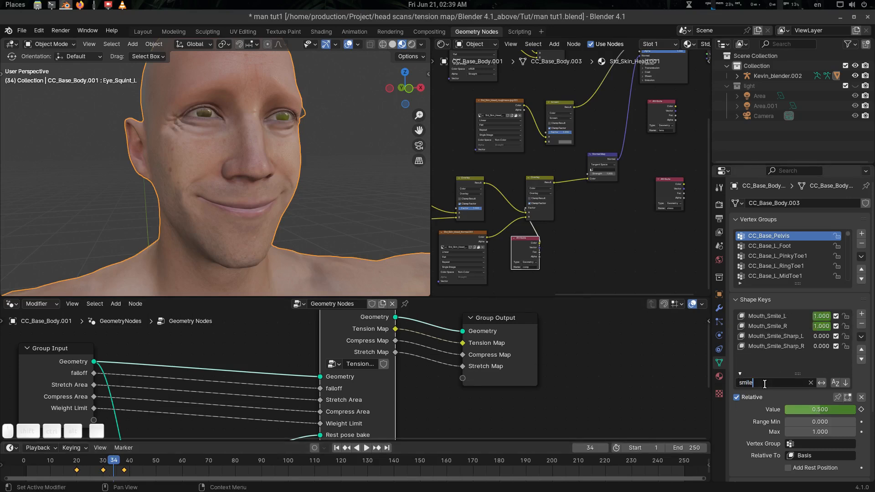
left_click(770, 316)
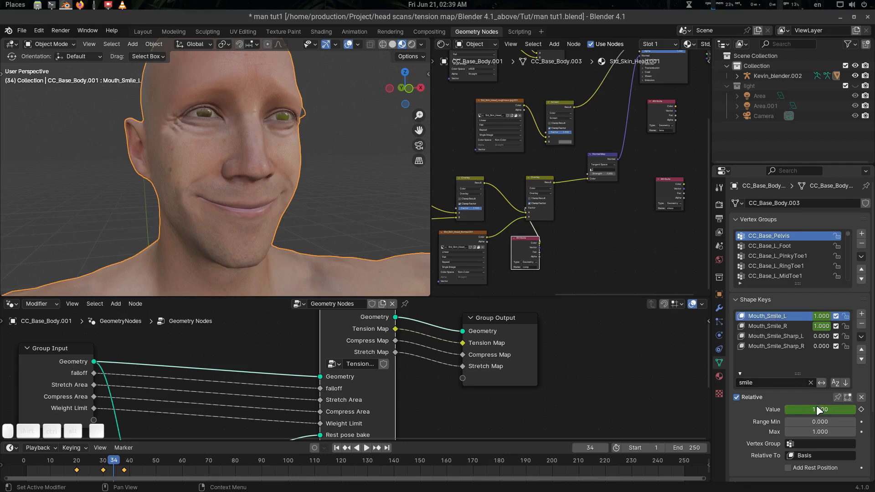
left_click_drag(822, 410, 793, 405)
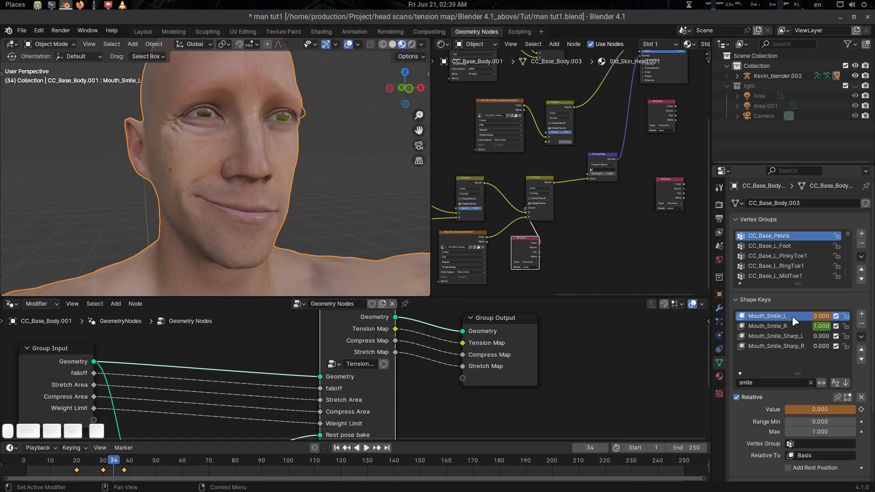
key("i")
left_click(775, 326)
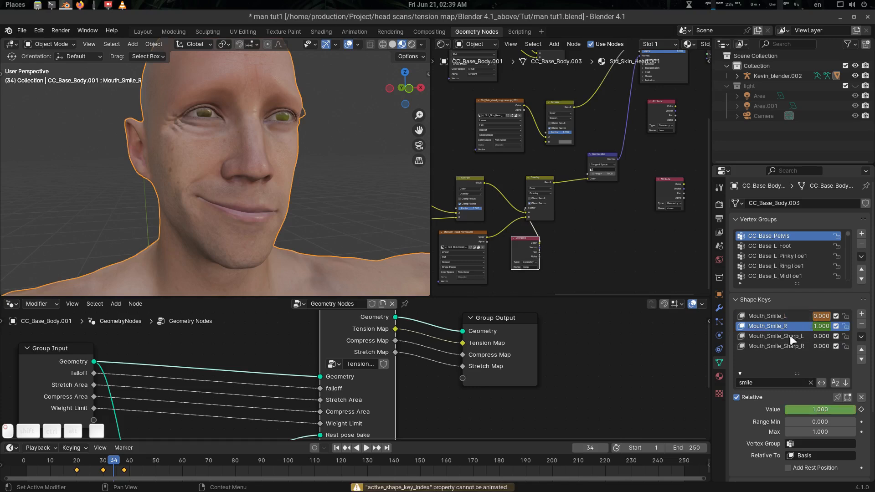
left_click_drag(820, 410, 793, 409)
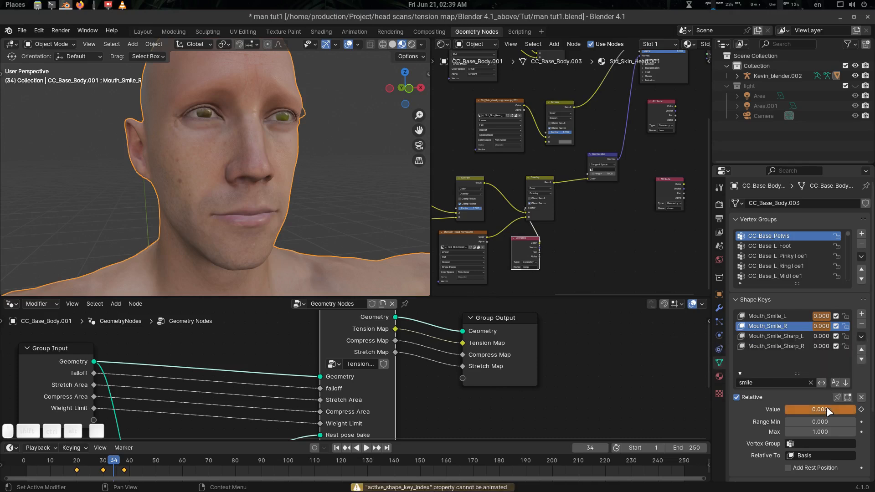
key("i")
left_click(803, 316)
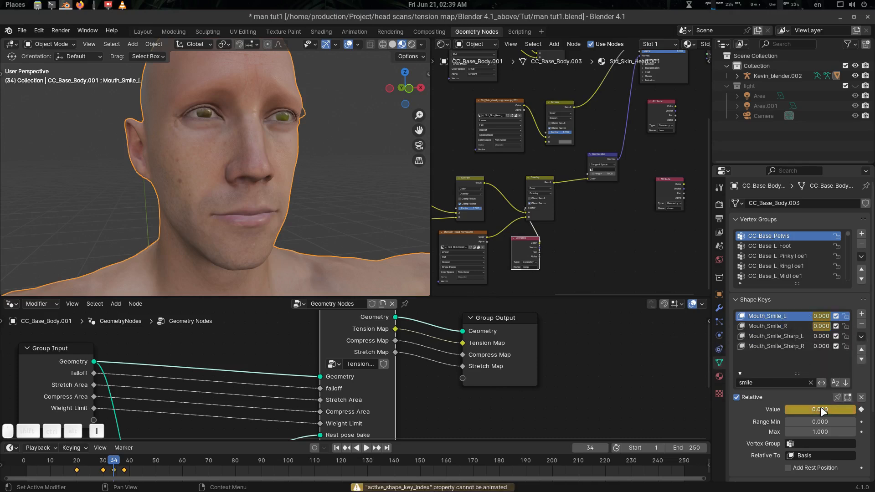
mouse_move(114, 464)
left_mouse_down()
mouse_move(30, 463)
mouse_move(138, 466)
mouse_move(89, 468)
mouse_move(130, 466)
left_mouse_up()
Maximize the Shader Editor and spread out the Material Output, Principled BSDF and Attribute nodes.
scroll(529, 259, "up", 3)
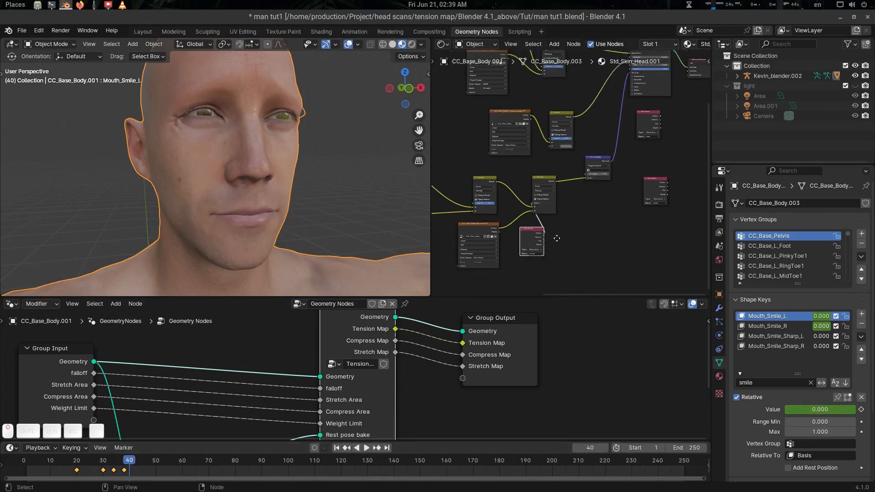
key("ctrl+space")
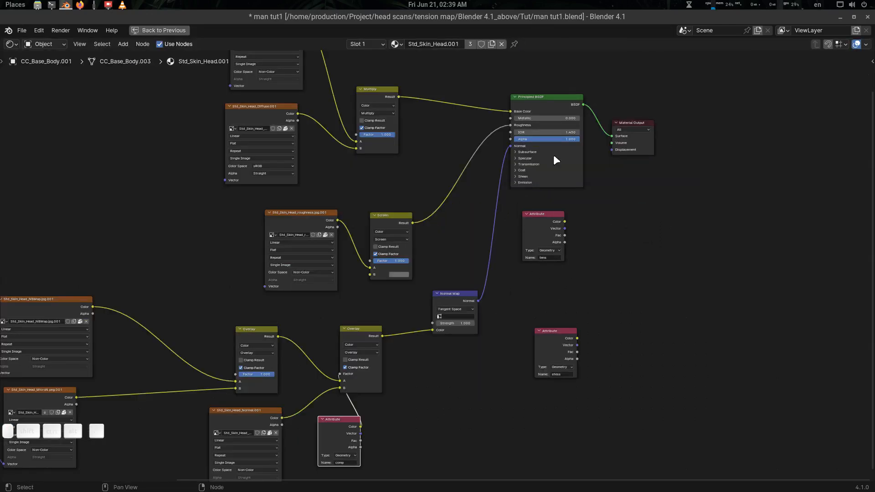
left_click_drag(637, 127, 706, 124)
left_click_drag(565, 104, 611, 104)
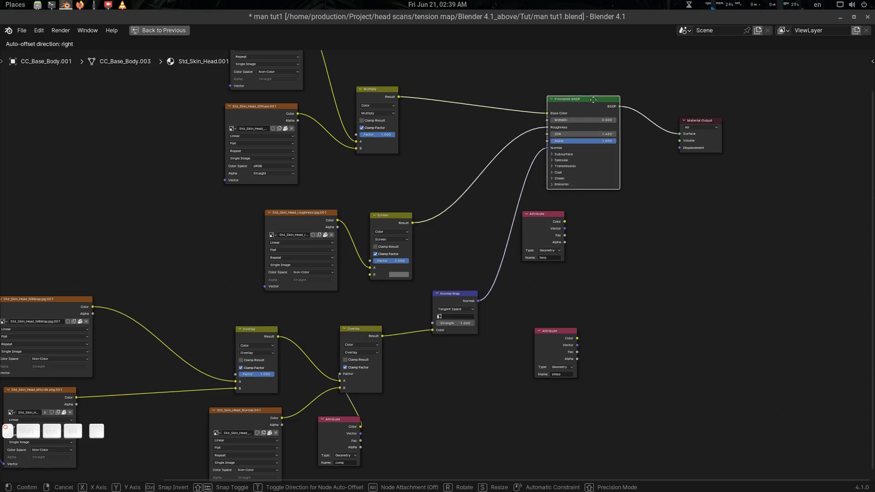
left_click(343, 428)
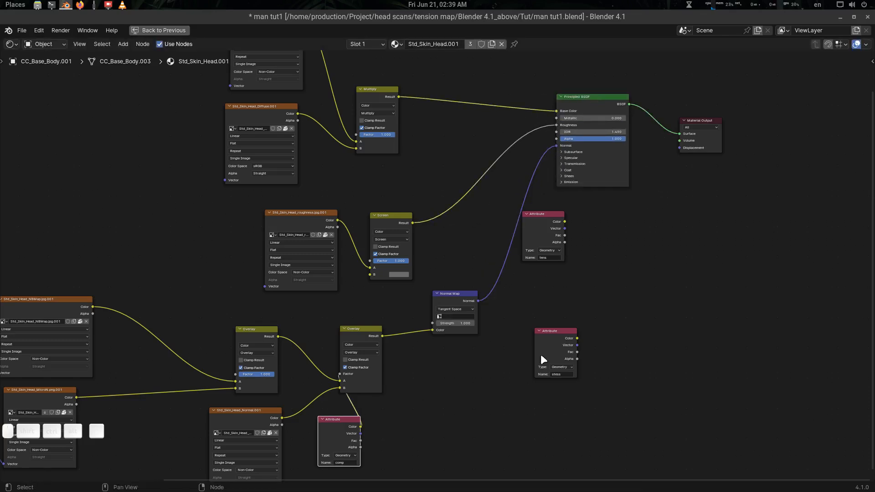
scroll(549, 349, "up", 1)
middle_click_drag(561, 341, 591, 268)
left_click_drag(336, 415, 321, 414)
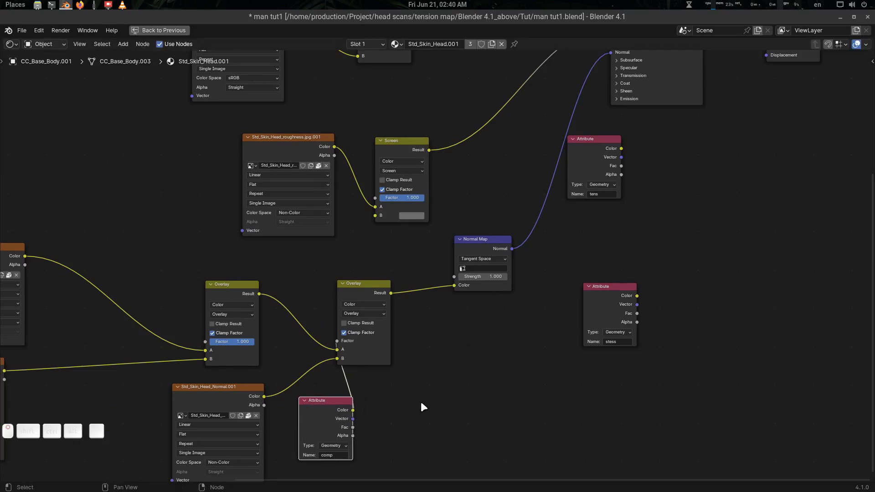
middle_click_drag(518, 347, 488, 373)
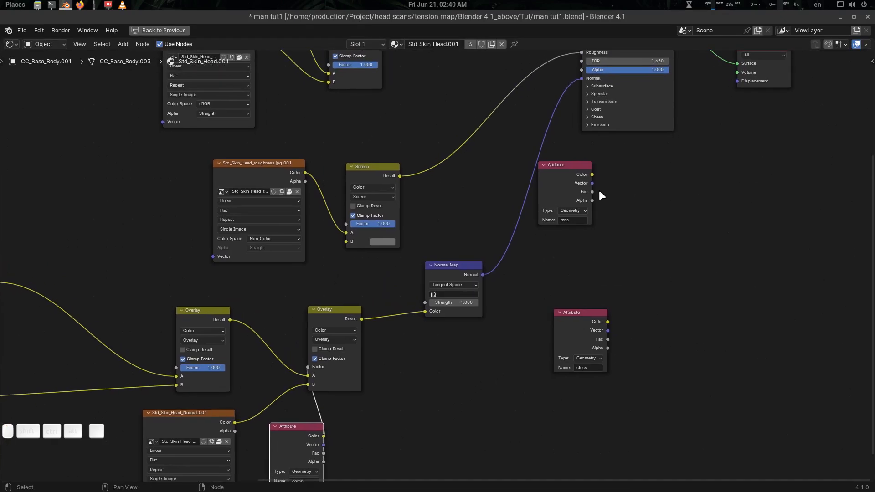
middle_click_drag(600, 191, 622, 310)
left_click_drag(559, 303, 435, 79)
middle_click_drag(479, 184, 487, 207)
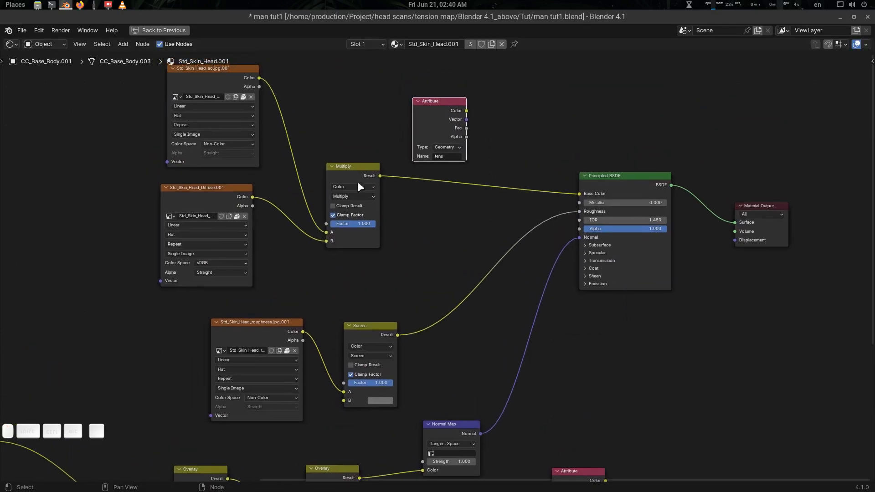
Duplicate the Multiply node onto the Base Color link and feed its B from the tens Attribute Color.
left_click(341, 165)
key("shift+d")
left_click(502, 155)
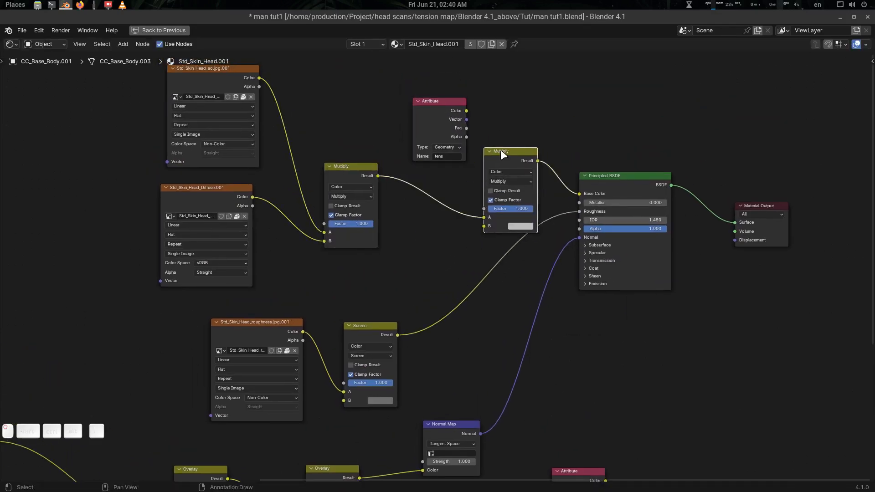
left_click_drag(466, 111, 485, 225)
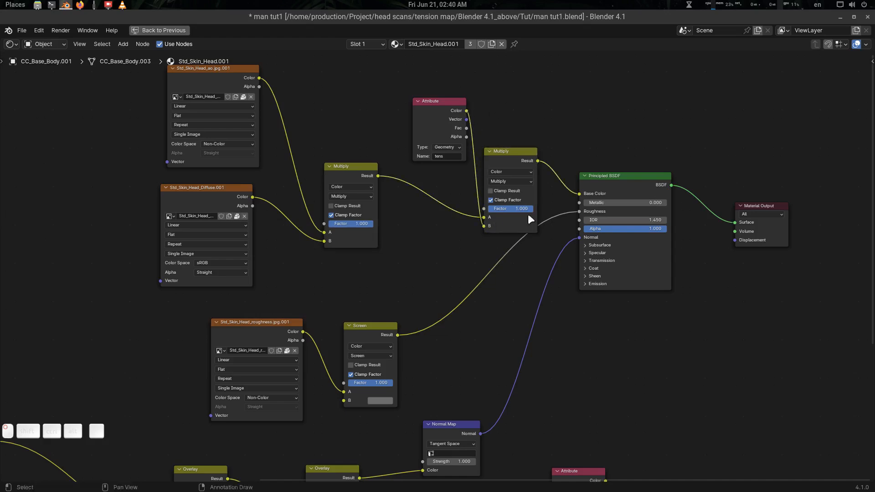
key("ctrl+space")
Scrub the timeline back to frame 27 to watch the tension colours.
scroll(532, 207, "up", 2)
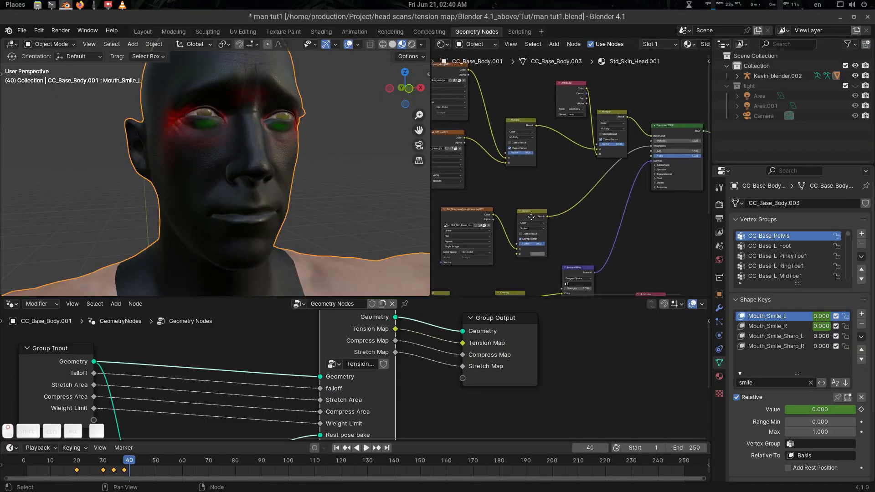
middle_click_drag(641, 148, 623, 194)
scroll(628, 170, "up", 1)
left_click_drag(137, 461, 95, 466)
scroll(272, 200, "down", 4)
mouse_move(272, 200)
middle_mouse_down()
mouse_move(256, 205)
mouse_move(266, 206)
middle_mouse_up()
scroll(253, 204, "up", 4)
Replace the 'smile' shape key filter with 'brow'.
left_click(766, 382)
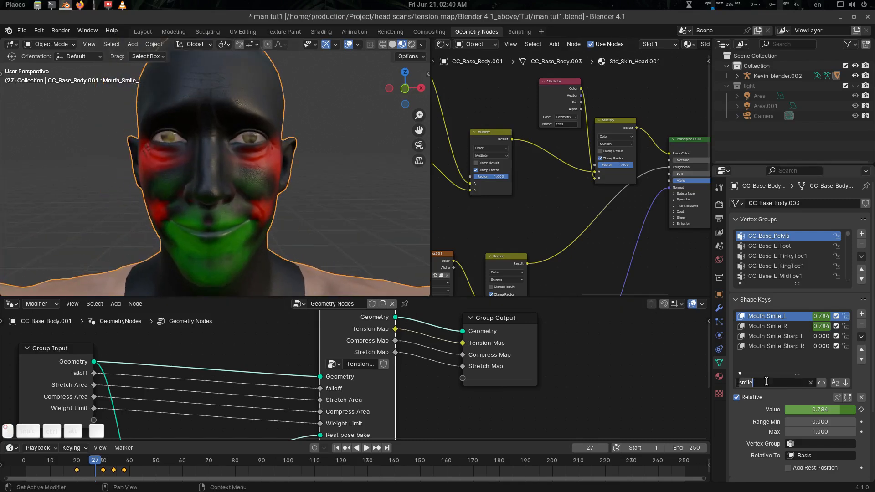
key("BackSpace")
key("BackSpace")
key("BackSpace")
key("BackSpace")
key("BackSpace")
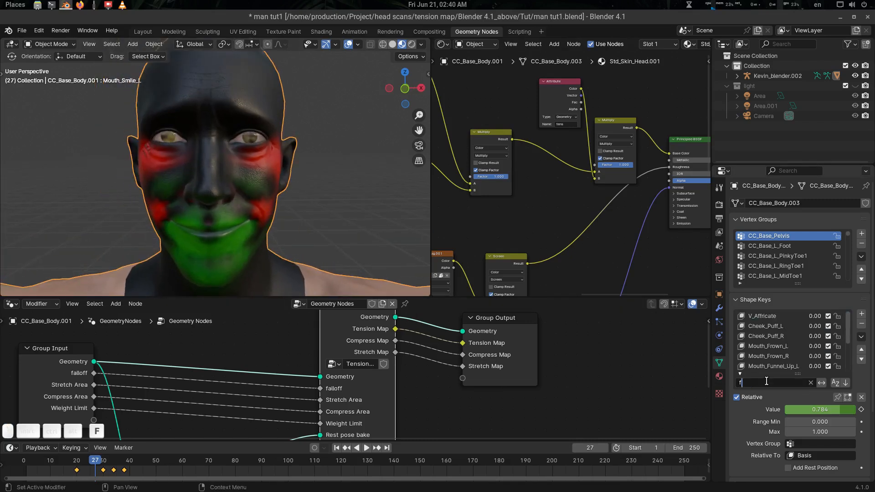
type("fro")
key("BackSpace")
key("BackSpace")
key("BackSpace")
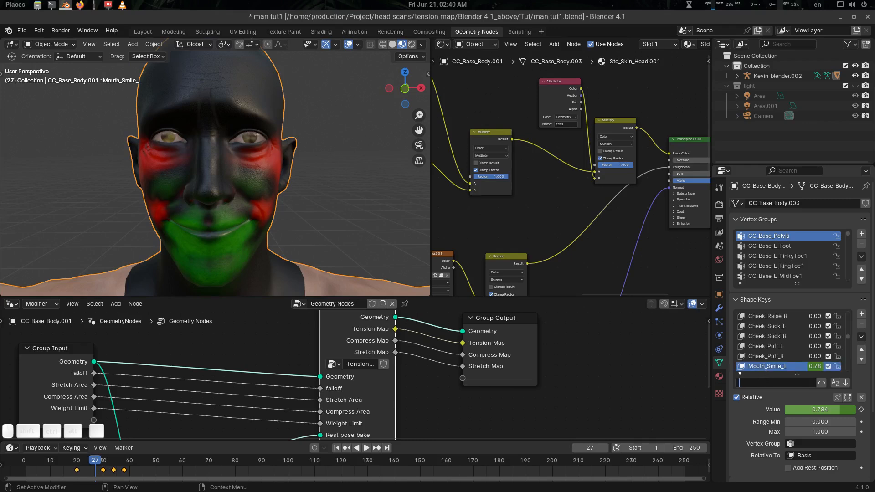
key("Return")
left_click(776, 383)
type("brow")
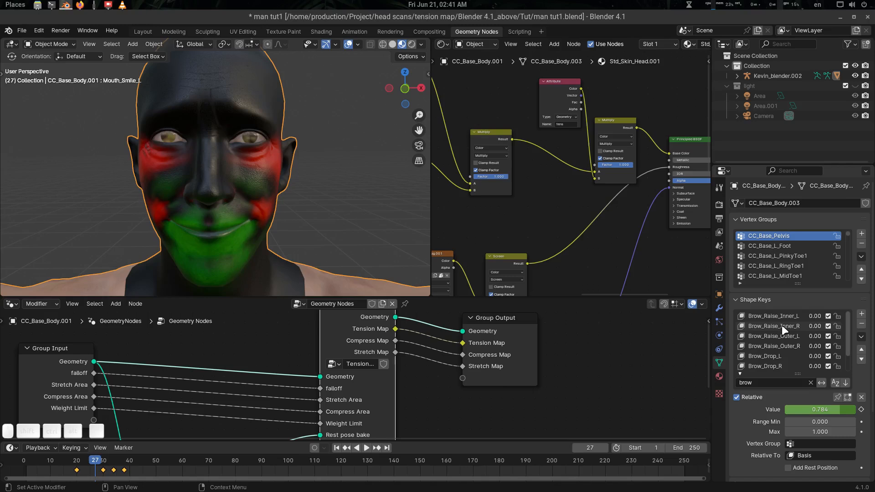
scroll(781, 324, "down", 2)
scroll(782, 325, "up", 2)
Test Brow_Raise_Inner_L at full strength and browse the other brow shape keys.
left_click(778, 315)
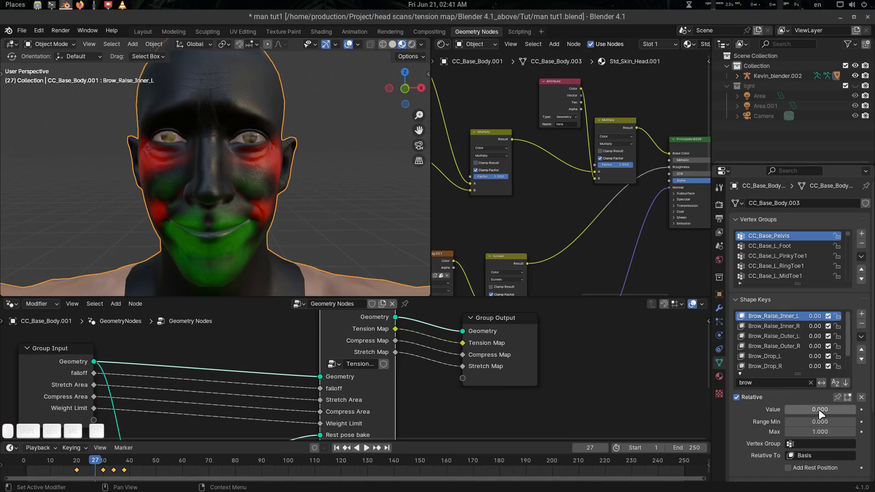
left_click_drag(819, 410, 786, 409)
left_click(786, 327)
left_click(779, 337)
Keyframe Brow_Drop_L and Brow_Drop_R at 0 on frame 41.
left_click(768, 355)
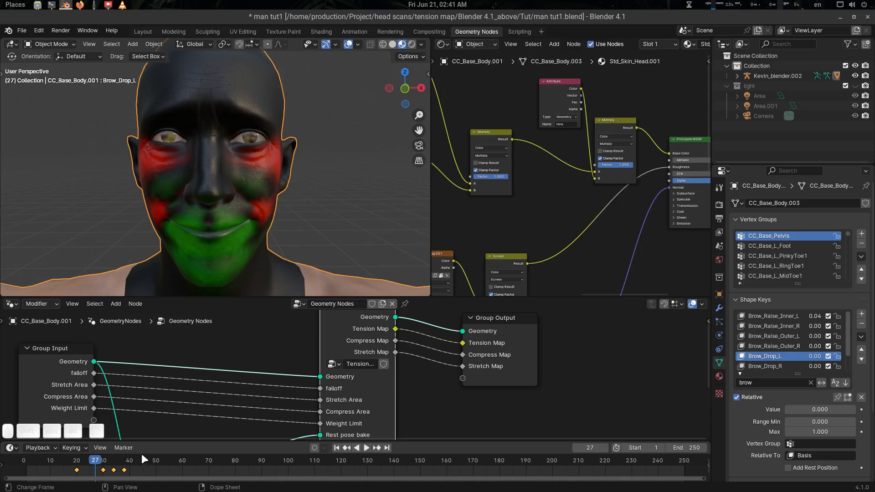
left_click(131, 459)
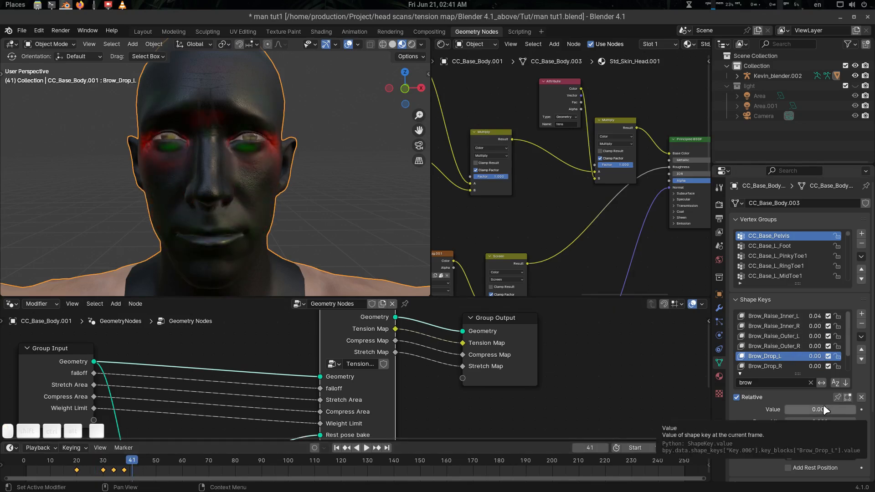
key("i")
left_click(766, 366)
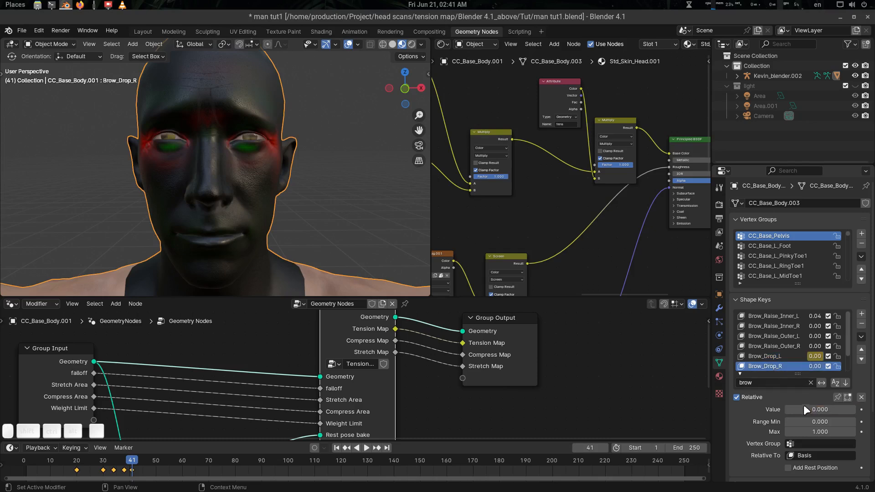
key("i")
At frame 45, raise Brow_Drop_R and Brow_Drop_L to 1.0 and keyframe them.
key("space")
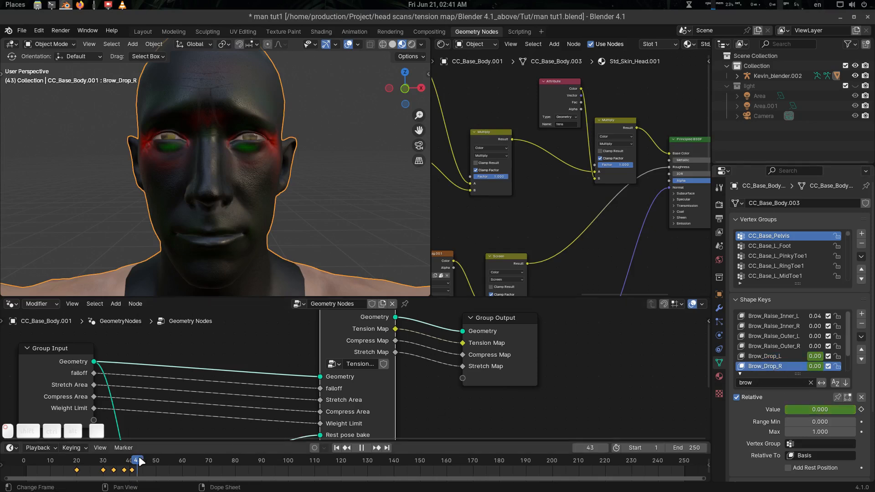
key("space")
left_click_drag(815, 414, 852, 410)
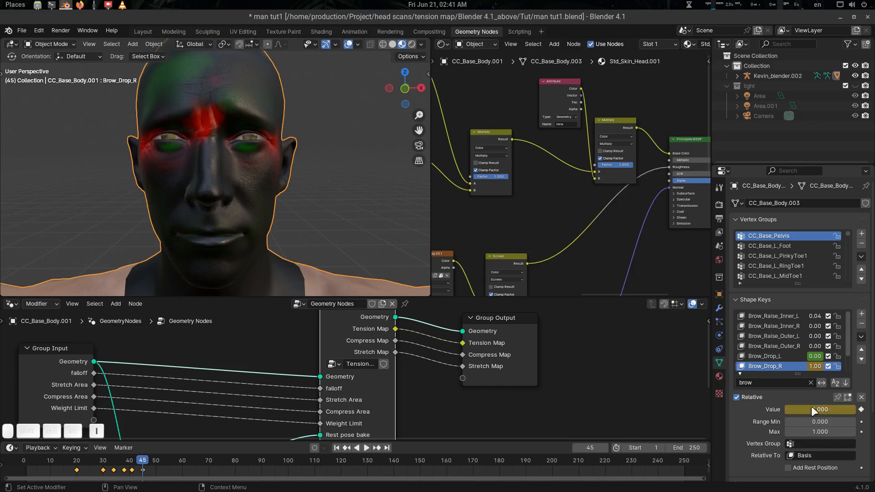
left_click(775, 357)
left_click_drag(796, 409, 838, 409)
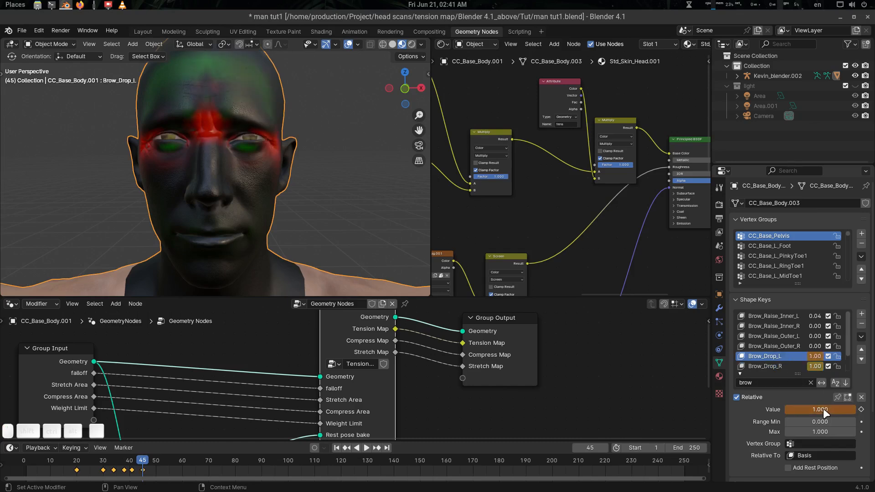
key("i")
Scrub the timeline to frame 51 to preview the brows turning red.
middle_click_drag(260, 201, 272, 275)
mouse_move(142, 457)
left_mouse_down()
mouse_move(48, 457)
mouse_move(148, 463)
left_mouse_up()
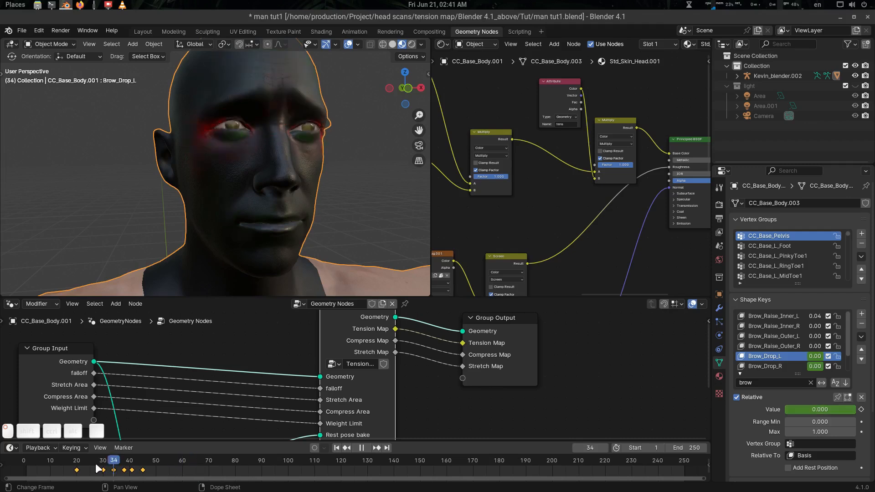
left_click_drag(130, 463, 158, 463)
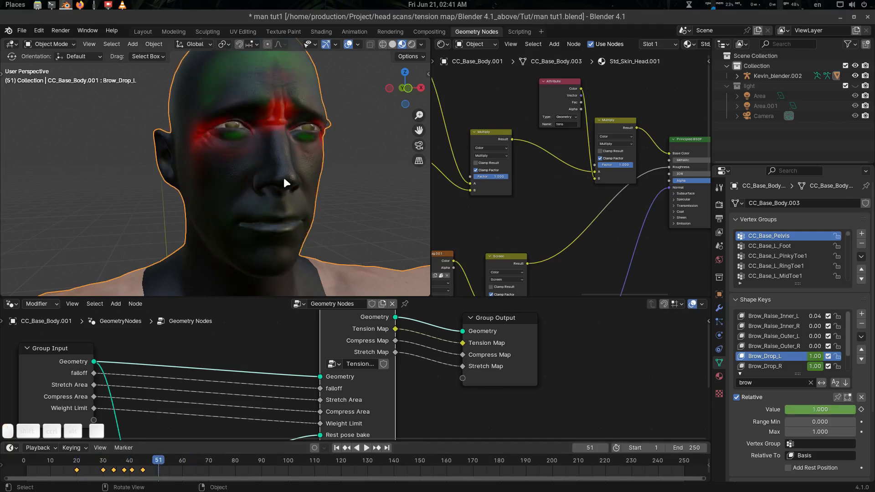
scroll(283, 176, "down", 3)
mouse_move(283, 176)
middle_mouse_down()
mouse_move(265, 187)
mouse_move(252, 181)
mouse_move(284, 181)
middle_mouse_up()
Deselect everything, recentre the head, and replay the brow tension up to frame 59.
key("alt+a")
key("ctrl+space")
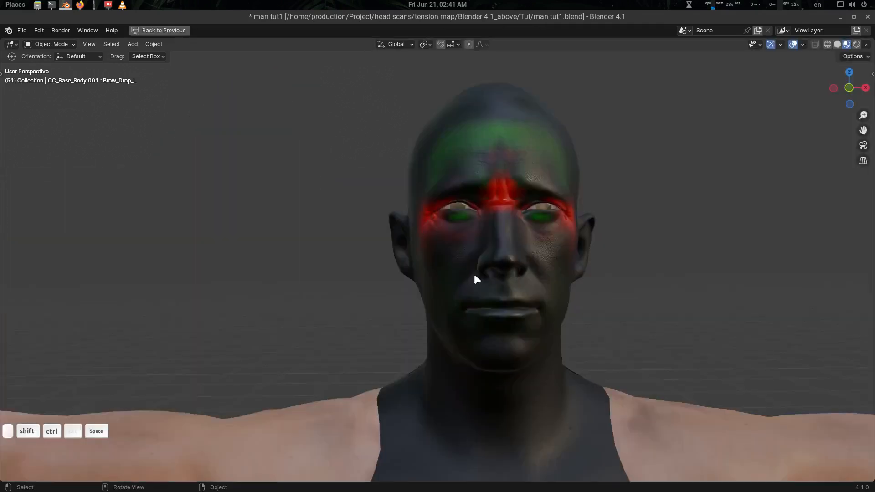
middle_click_drag(542, 269, 495, 237, "shift")
key("ctrl+space")
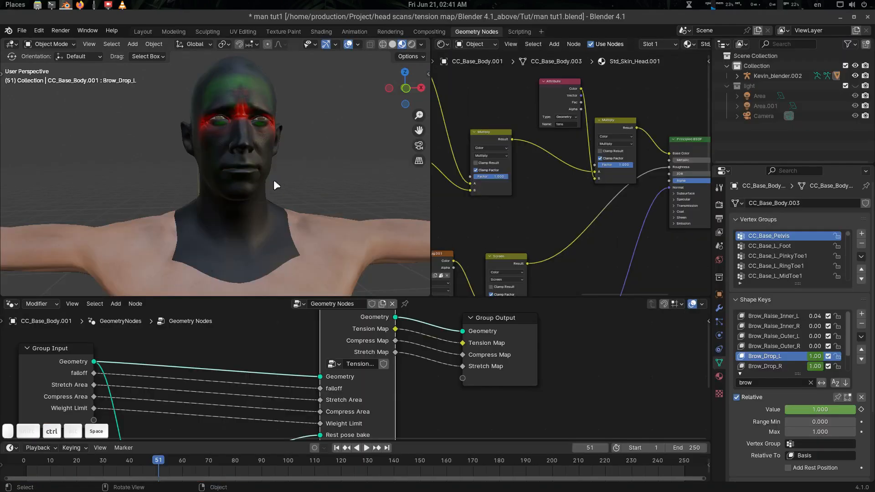
scroll(283, 184, "up", 3)
middle_click_drag(299, 187, 281, 233, "shift")
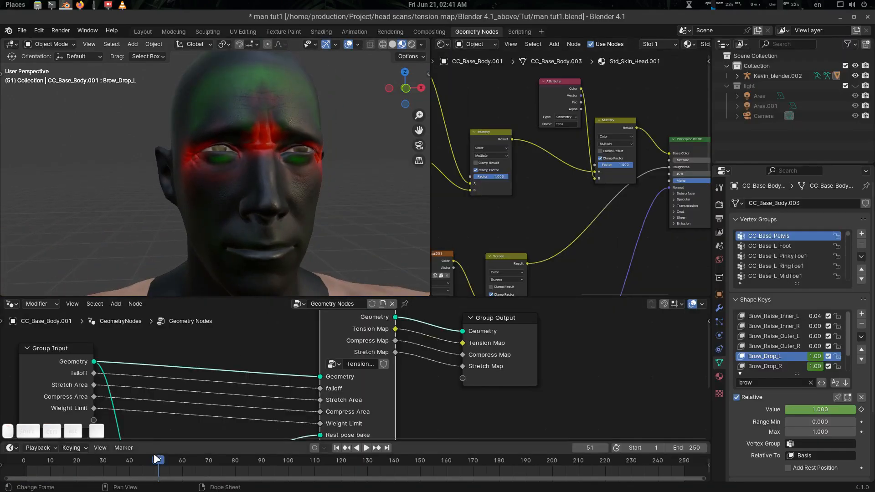
left_click_drag(157, 459, 179, 466)
scroll(267, 196, "down", 5)
middle_click_drag(267, 196, 284, 152, "shift")
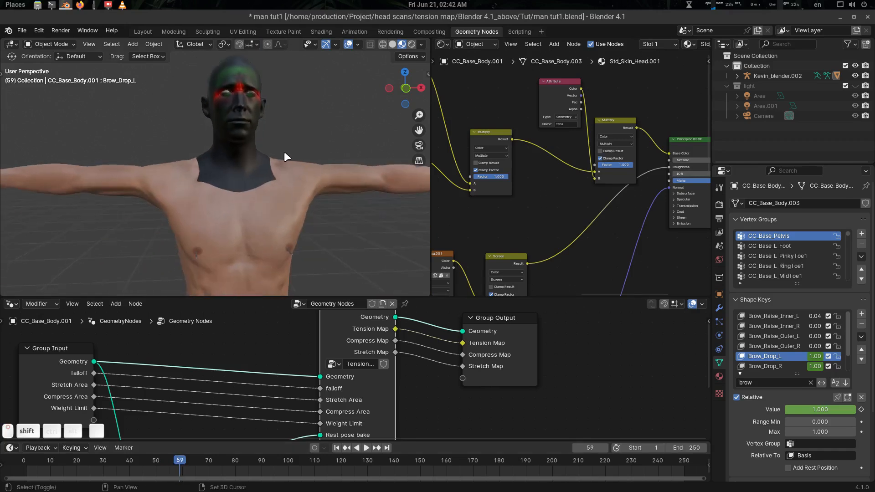
scroll(285, 156, "down", 3)
middle_click_drag(293, 188, 297, 176, "shift")
Select the body mesh and display its skin material's node tree.
left_click(283, 144)
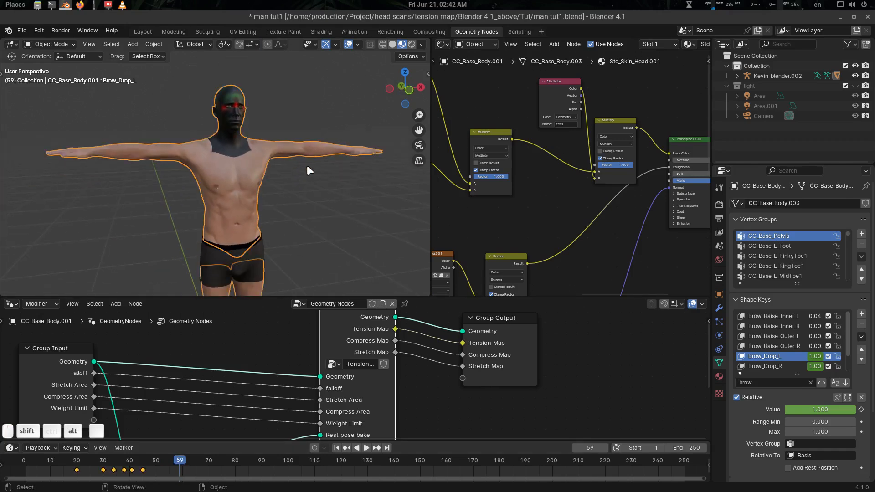
scroll(307, 165, "up", 2)
left_click(720, 376)
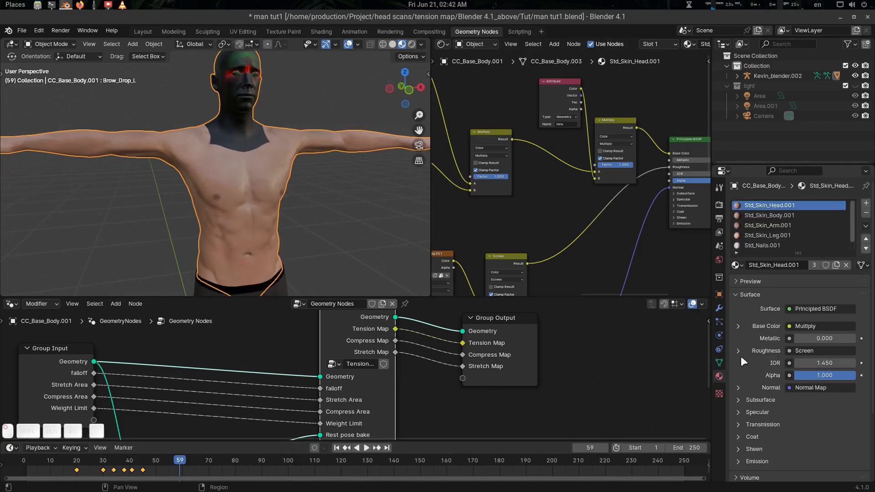
left_click(788, 216)
scroll(565, 201, "down", 3)
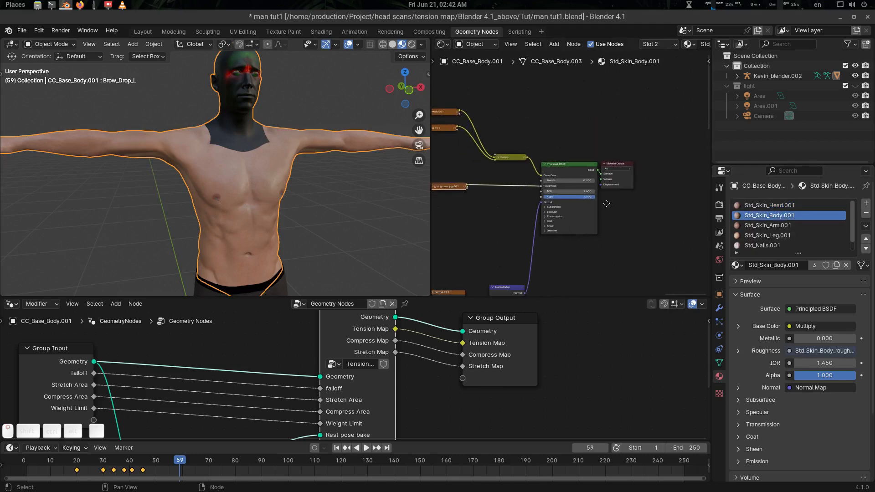
middle_click_drag(606, 203, 664, 111)
scroll(620, 196, "up", 6)
middle_click_drag(623, 203, 627, 187)
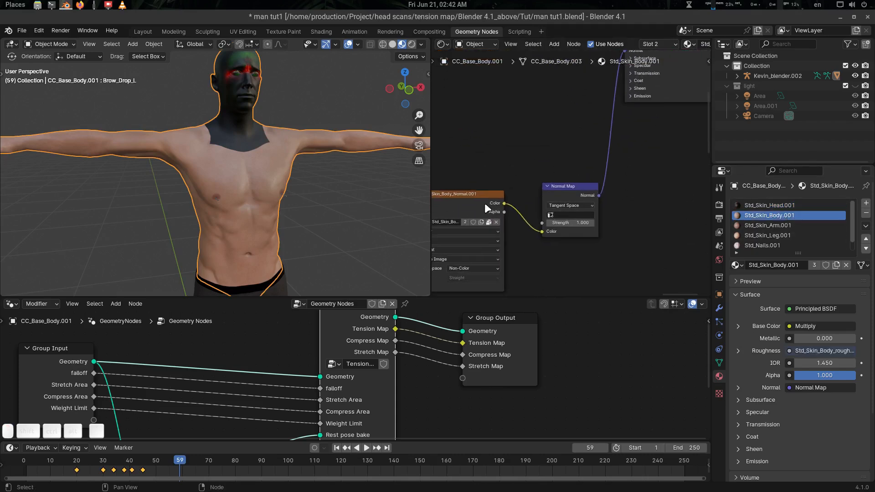
scroll(496, 202, "down", 1)
middle_click_drag(538, 235, 537, 194)
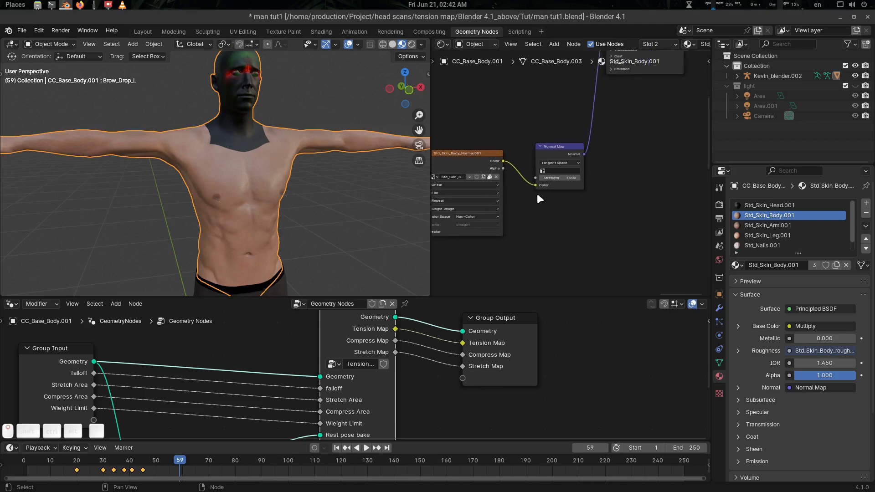
Add and preview a test Attribute node on the body, then remove it and restore the Principled BSDF.
key("shift+a")
type("attr")
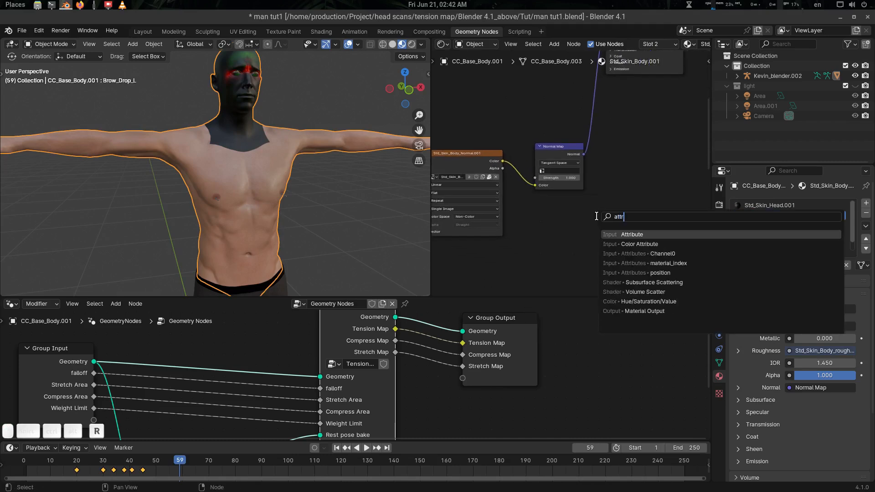
key("Return")
left_click(597, 217)
scroll(671, 260, "up", 3)
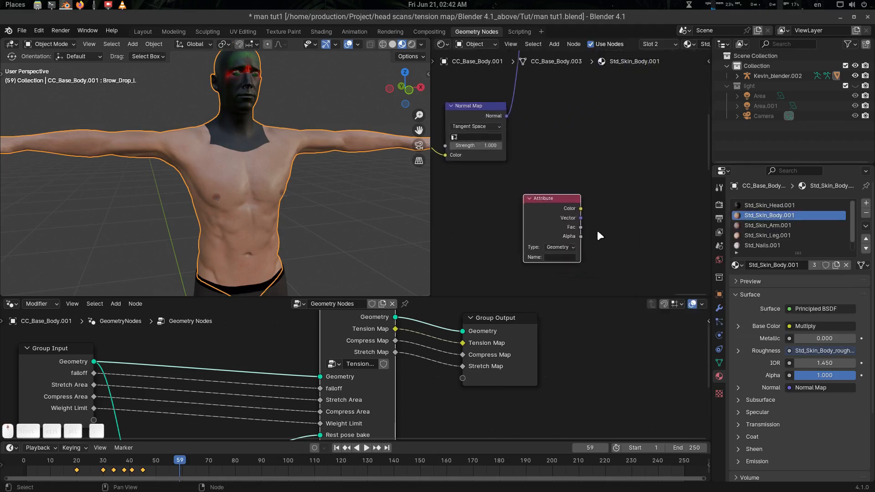
left_click(717, 309)
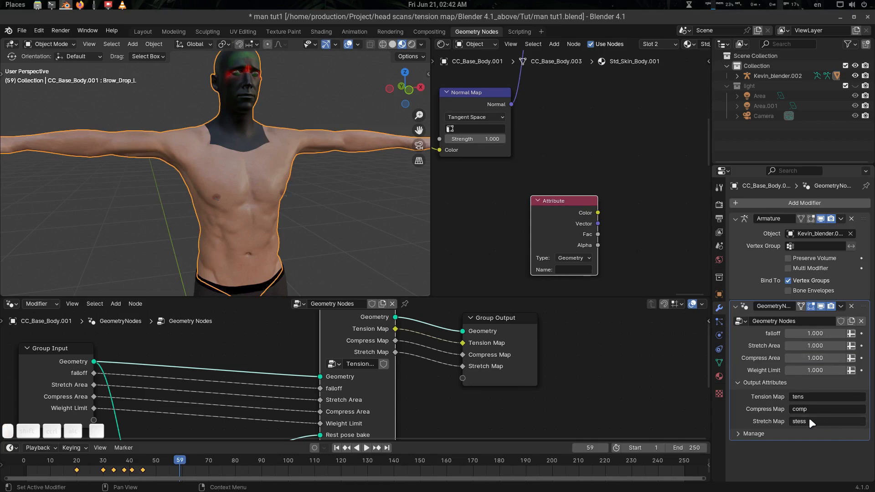
key("ctrl+c")
left_click(571, 204, "ctrl+shift")
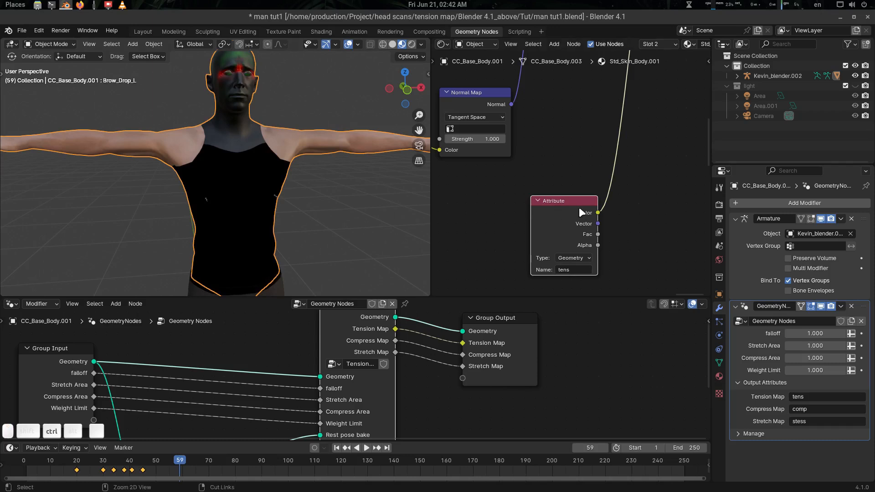
key("ctrl+x")
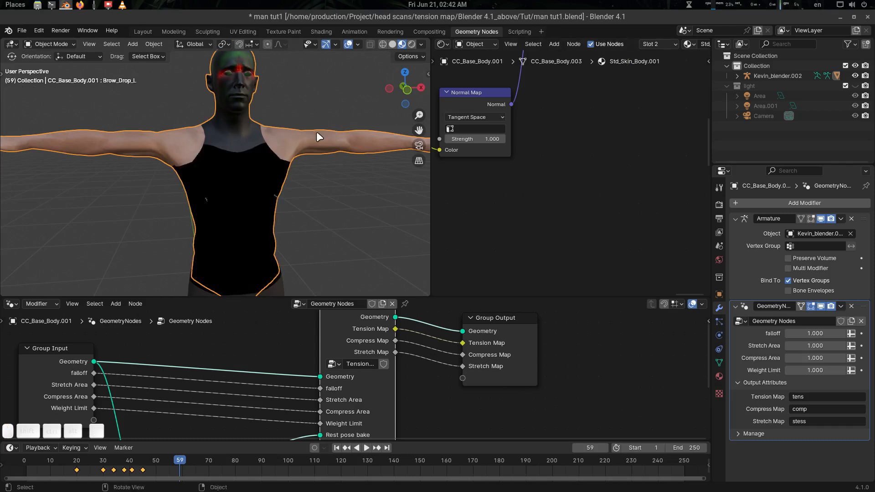
key("Home")
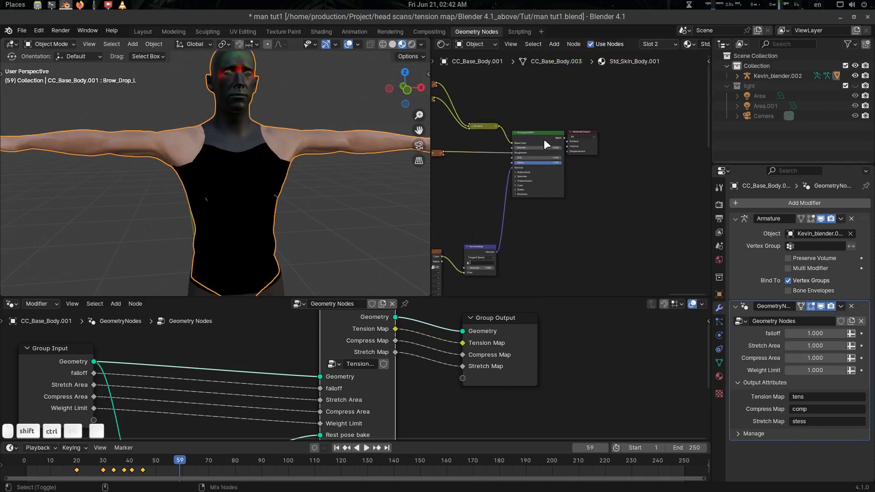
left_click(546, 136, "ctrl+shift")
Switch to the Std_Skin_Arm.001 material and preview its tens Attribute colour on the arms.
left_click(720, 377)
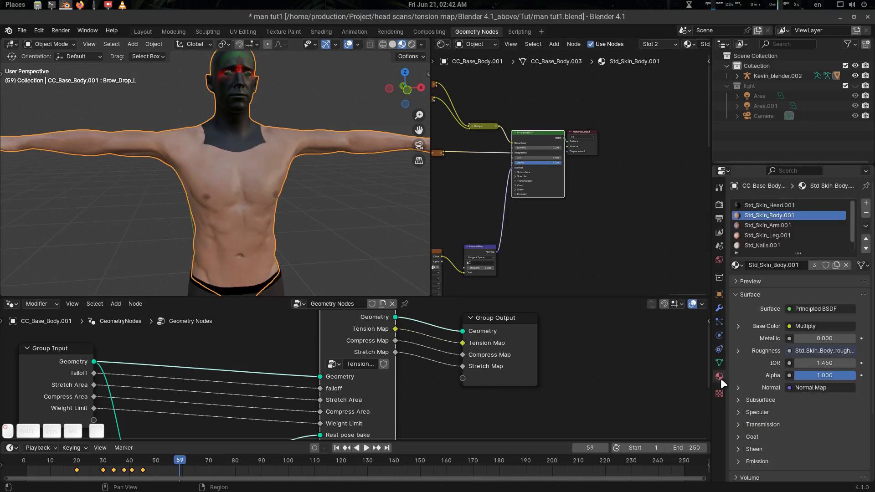
left_click(789, 225)
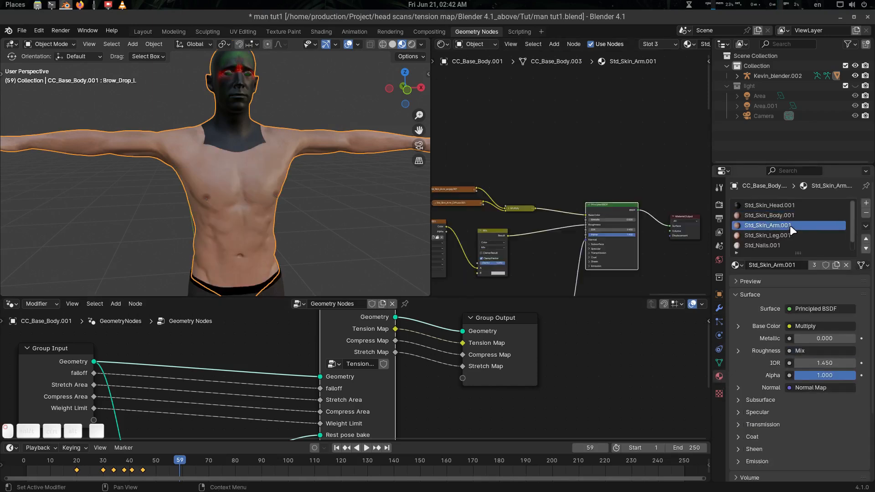
mouse_move(628, 254)
middle_mouse_down()
mouse_move(614, 208)
mouse_move(627, 145)
middle_mouse_up()
mouse_move(613, 195)
middle_mouse_down()
mouse_move(604, 144)
mouse_move(613, 129)
middle_mouse_up()
scroll(587, 219, "up", 3)
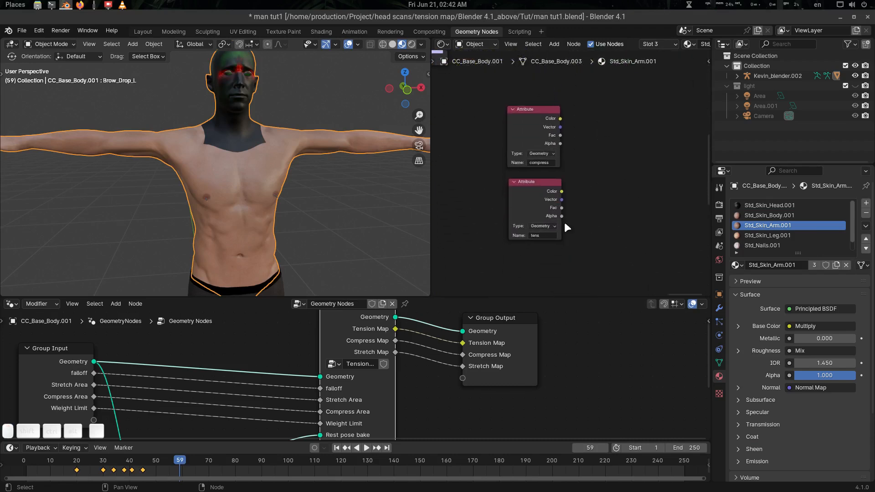
key("ctrl+v")
left_click(536, 184, "ctrl+shift")
scroll(282, 183, "down", 4)
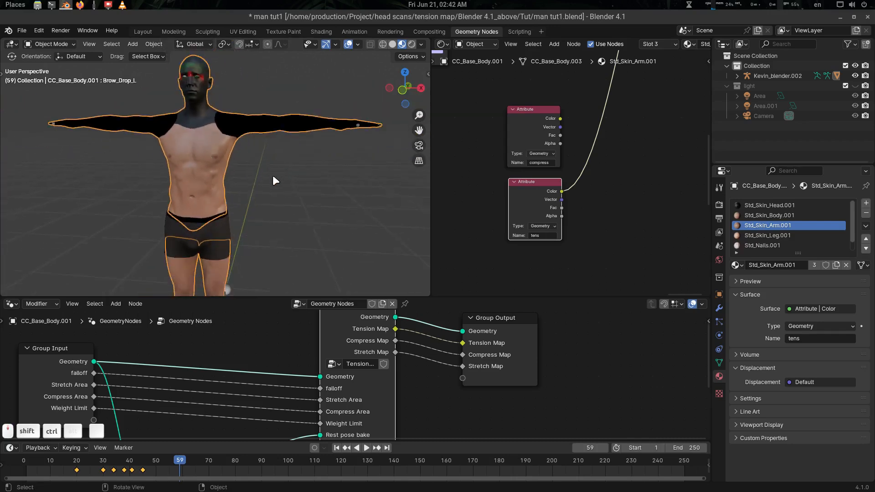
scroll(273, 176, "down", 1)
middle_click_drag(258, 242, 255, 215, "shift")
Select the armature and enter Pose Mode.
left_click(228, 253)
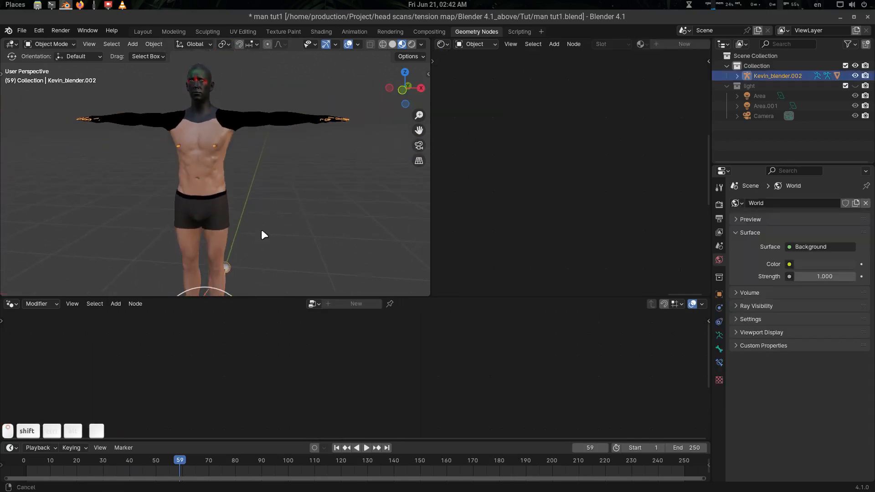
scroll(271, 147, "up", 5)
middle_click_drag(290, 129, 286, 189, "shift")
key("Tab")
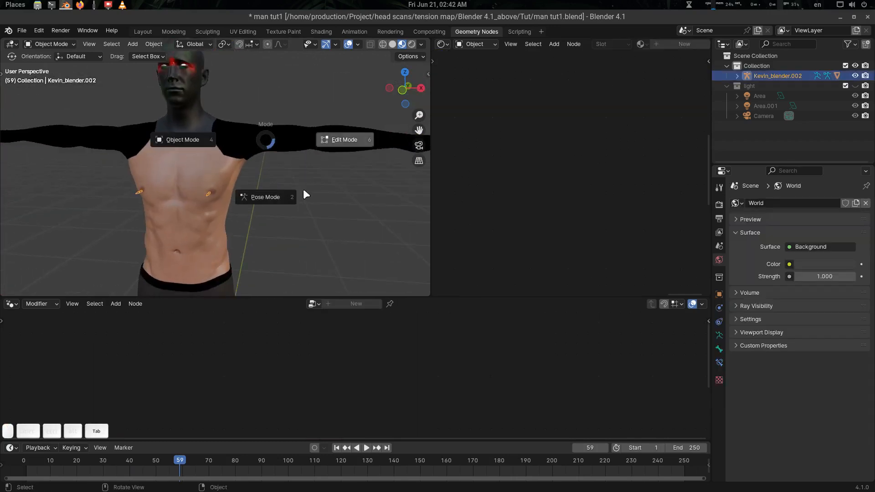
left_click(265, 169)
Rotate both the left and right upper arm bones downward.
left_click(256, 139)
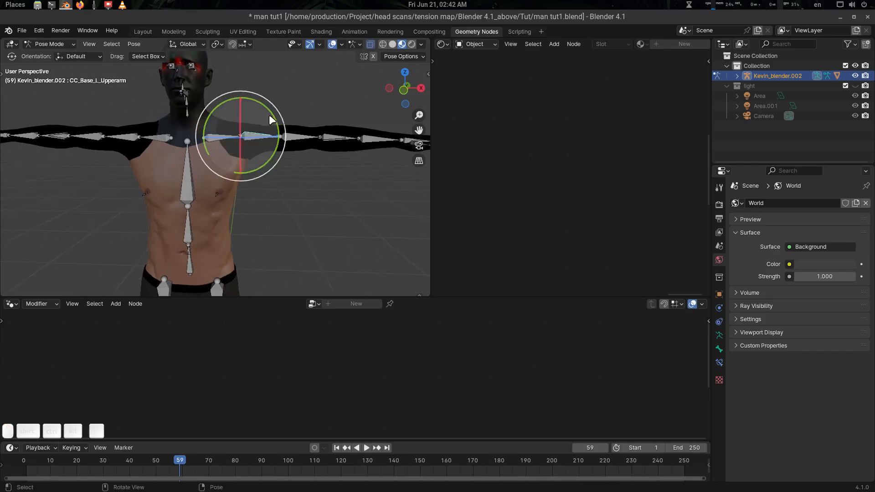
left_click_drag(270, 113, 271, 151)
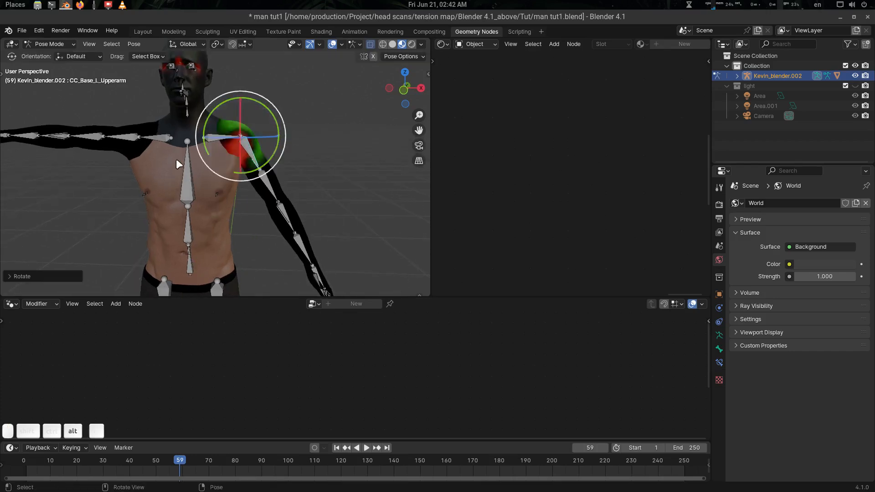
key("alt+a")
left_click(135, 141)
left_click_drag(157, 100, 110, 115)
key("alt+a")
middle_click_drag(285, 211, 253, 183)
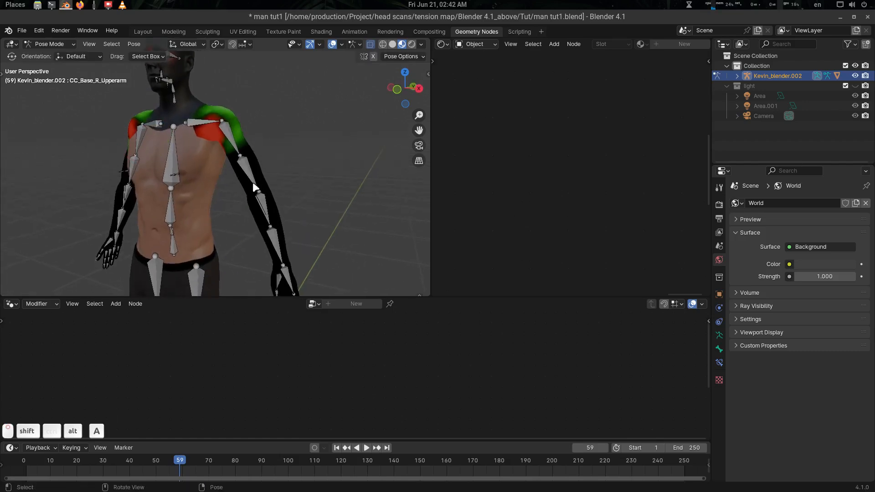
Bend the left forearm at the elbow, discarding an accidental forearm twist rotation.
left_click(270, 222)
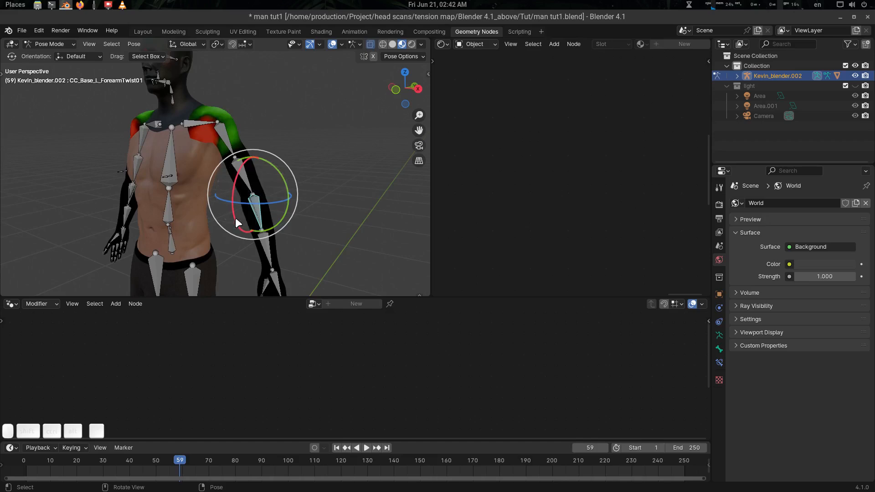
left_click_drag(233, 218, 264, 245)
key("ctrl+z")
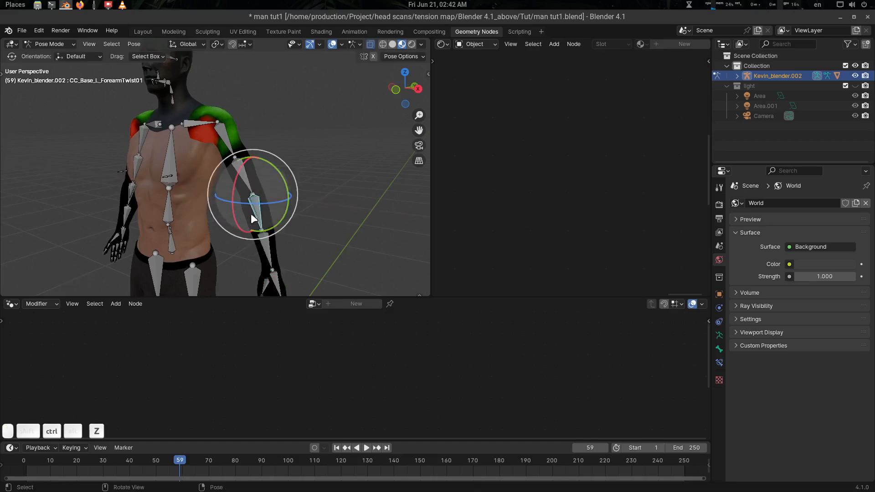
left_click(254, 211)
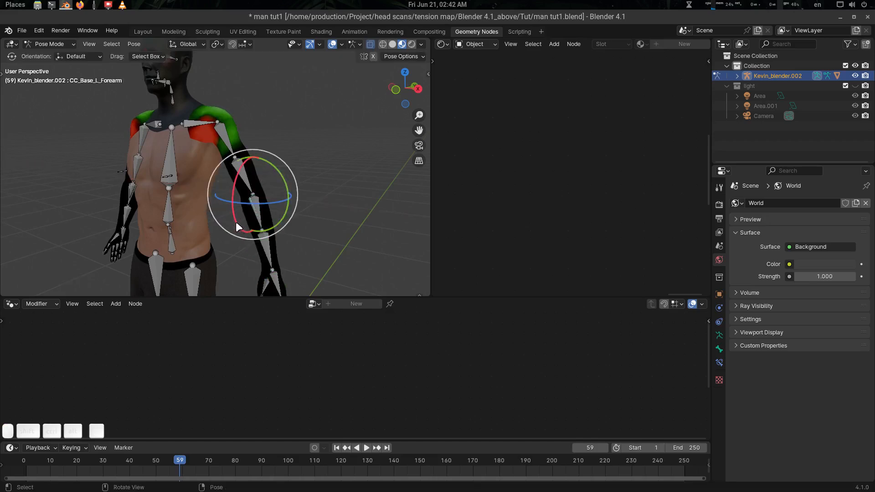
left_click_drag(236, 222, 205, 200)
key("alt+a")
middle_click_drag(299, 207, 218, 204)
Return to Object Mode and view the upper body from three-quarters.
key("ctrl+Tab")
key("alt+a")
middle_click_drag(277, 180, 296, 173)
scroll(275, 176, "up", 1)
scroll(295, 174, "up", 1)
middle_click_drag(295, 175, 321, 182, "shift")
Select the body and set the Std_Skin_Head.001 material's Multiply factor to 0 to restore skin colour.
left_click(251, 145)
scroll(264, 169, "up", 3)
scroll(322, 164, "down", 2)
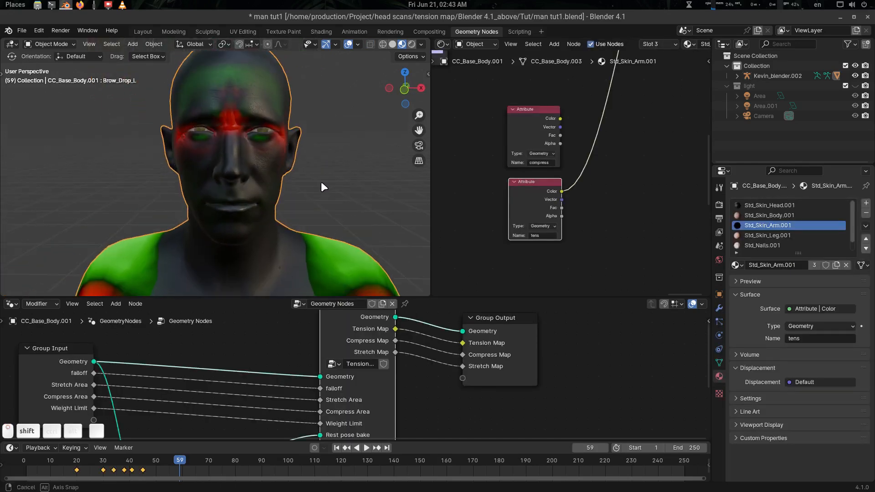
middle_click_drag(604, 177, 560, 222)
scroll(560, 222, "down", 9)
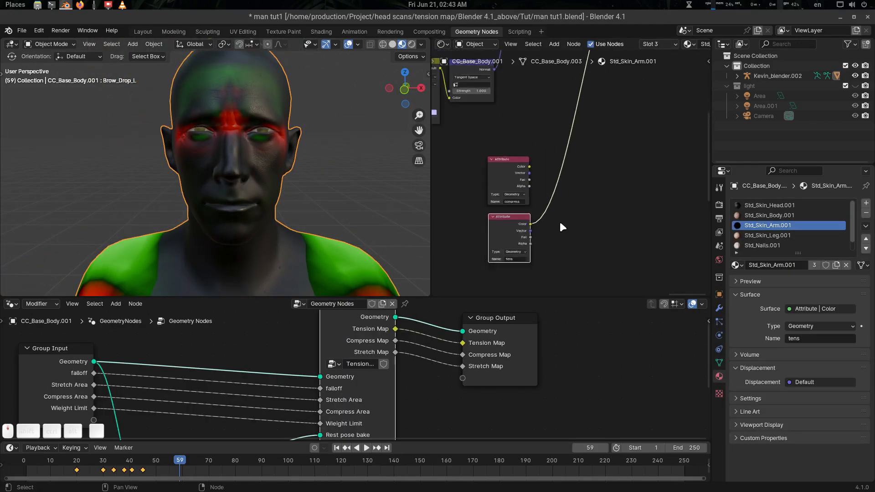
middle_click_drag(617, 129, 569, 216)
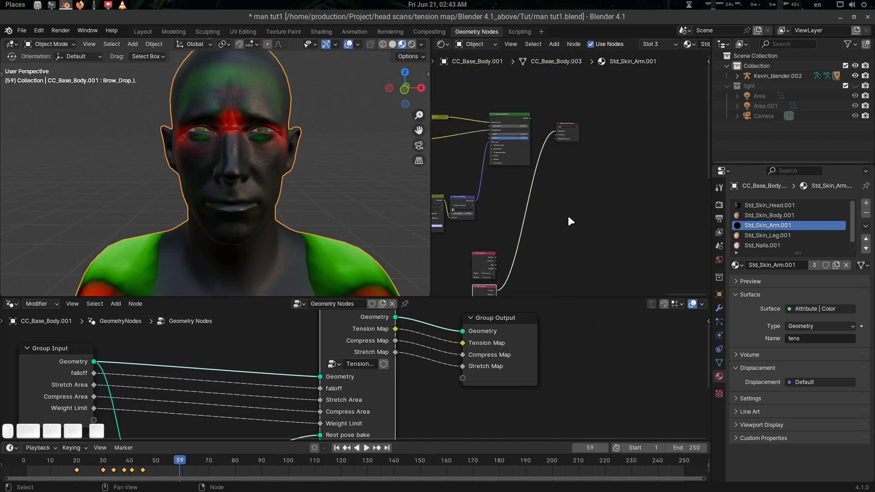
left_click(771, 205)
scroll(571, 207, "up", 4)
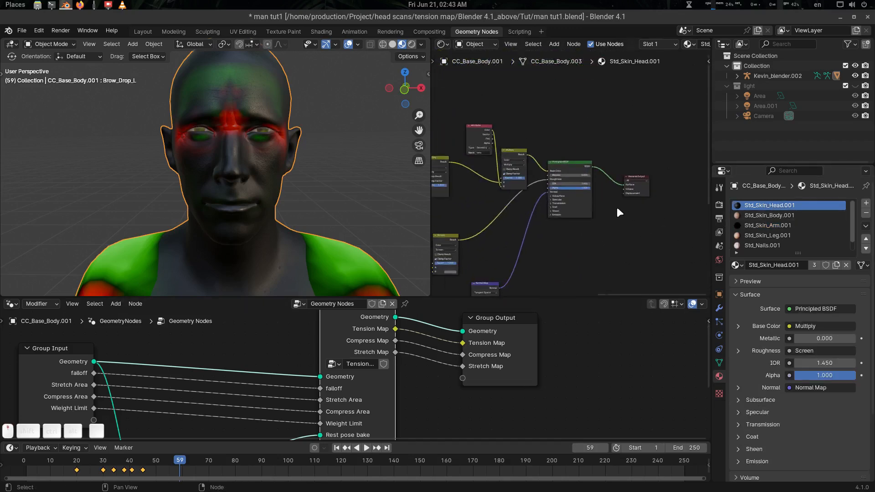
left_click_drag(494, 178, 458, 178)
In the GeometryNodes modifier settings, try a lower Stretch Area value, then undo it.
middle_click_drag(253, 166, 285, 166)
scroll(278, 151, "up", 2)
middle_click_drag(592, 215, 599, 157)
left_click(719, 308)
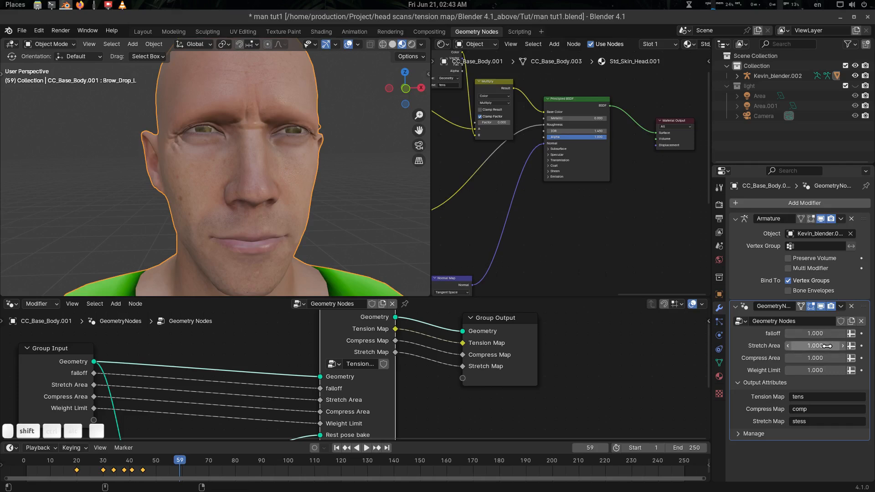
mouse_move(826, 344)
left_mouse_down()
mouse_move(795, 343)
mouse_move(811, 344)
left_mouse_up()
key("ctrl+z")
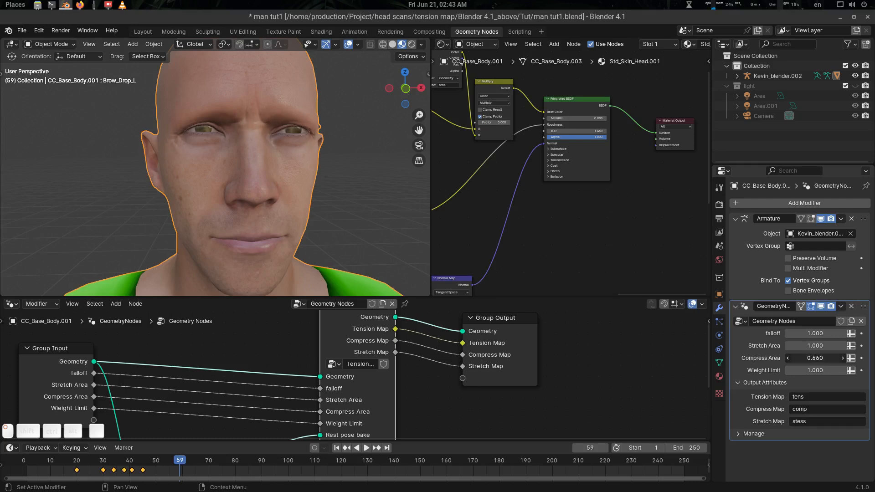
Raise the head material's Multiply factor back to 1 and scrub back to frame 6.
middle_click_drag(297, 185, 306, 185)
middle_click_drag(547, 211, 537, 232, "shift")
left_click_drag(470, 144, 500, 144)
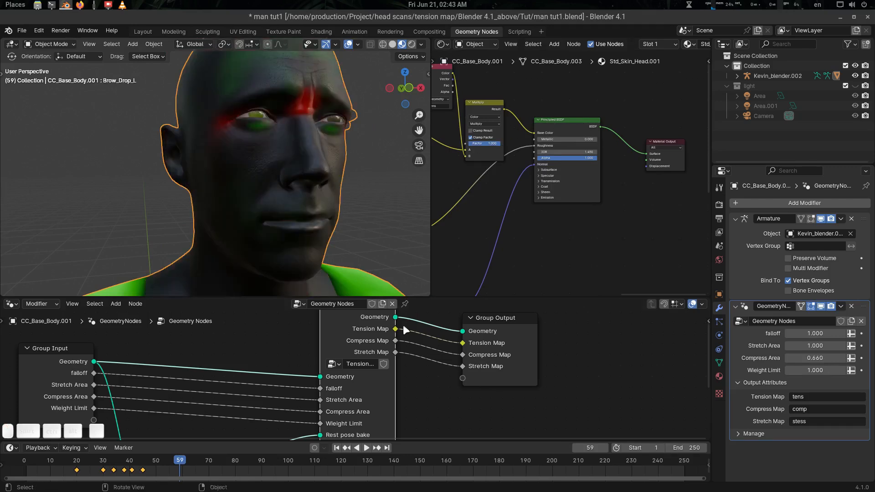
left_click_drag(180, 463, 98, 467)
Frame the face and both shoulders from the front, deselect everything, and play the animation.
middle_click_drag(216, 259, 238, 227)
scroll(238, 227, "down", 4)
middle_click_drag(237, 227, 449, 195, "shift")
key("alt+a")
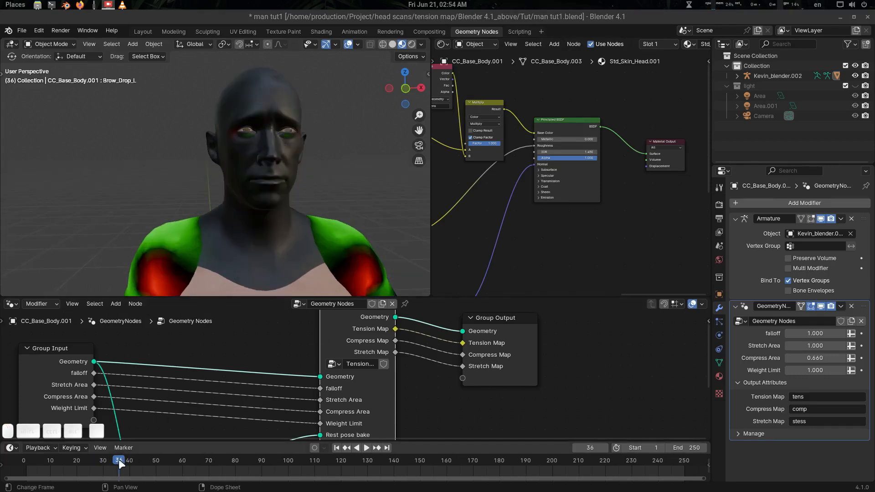
left_click(87, 462)
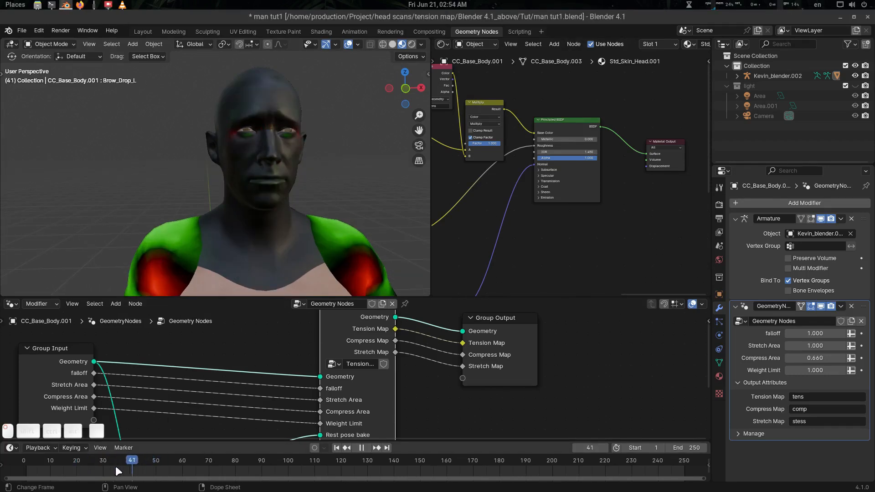